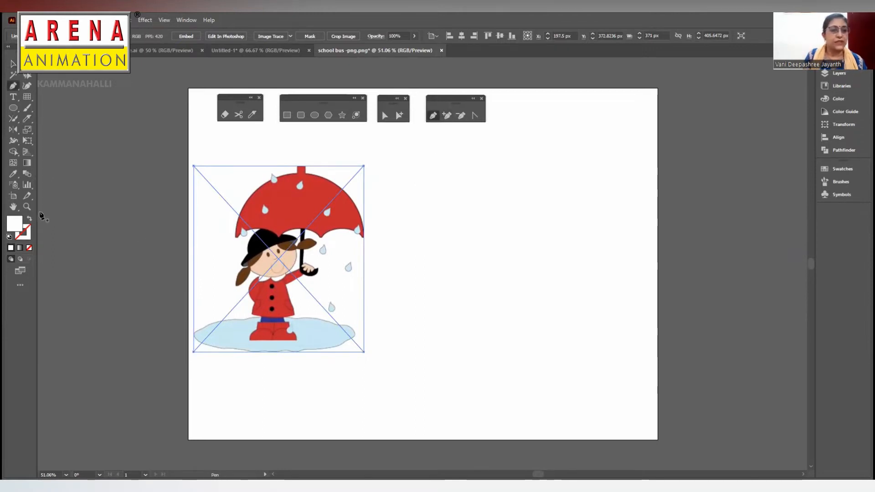
# - Set the drawing colours to a black stroke and no fill
pyautogui.click(12, 248)
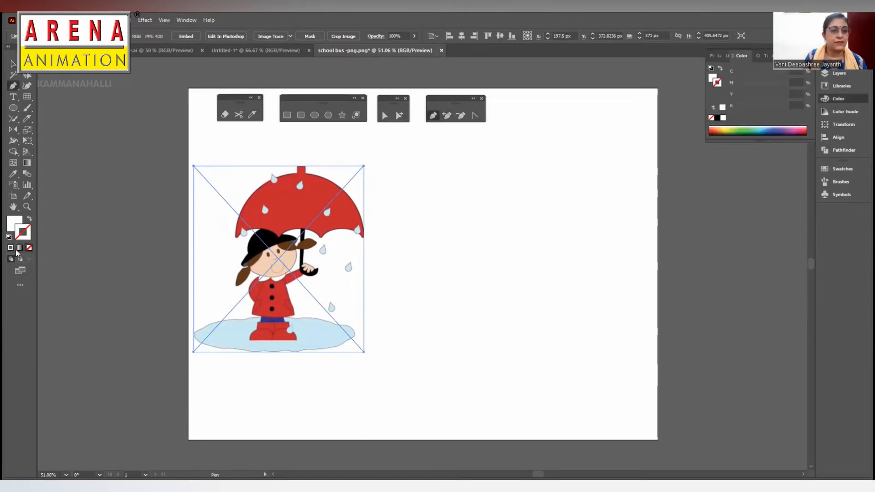
pyautogui.click(717, 118)
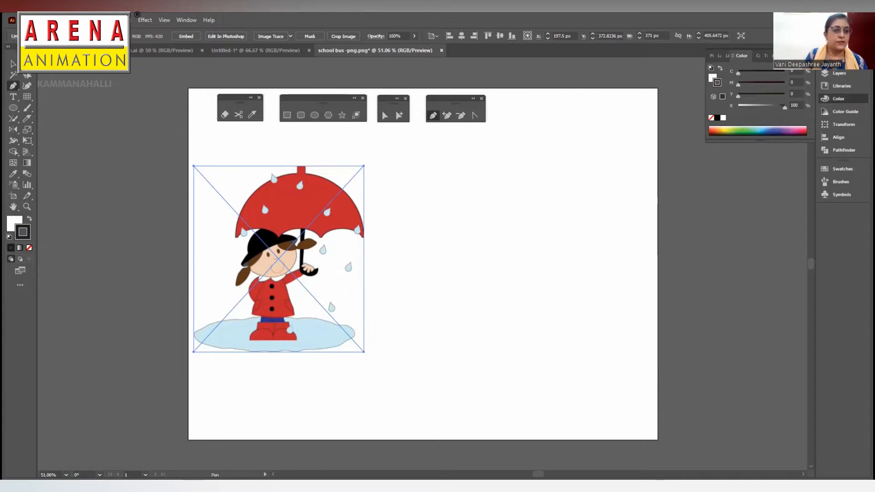
pyautogui.click(13, 223)
pyautogui.click(29, 248)
pyautogui.click(17, 237)
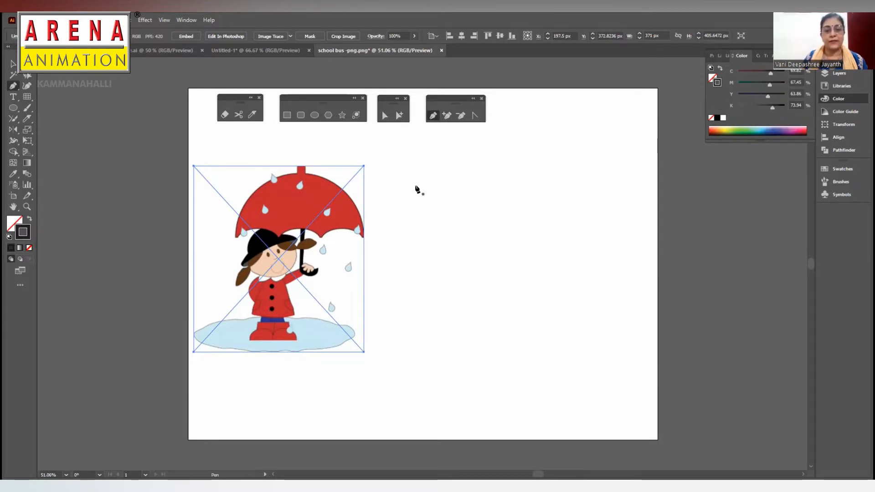
# - Draw an open zigzag path of four straight segments beside the girl picture with the Pen tool
pyautogui.click(398, 193)
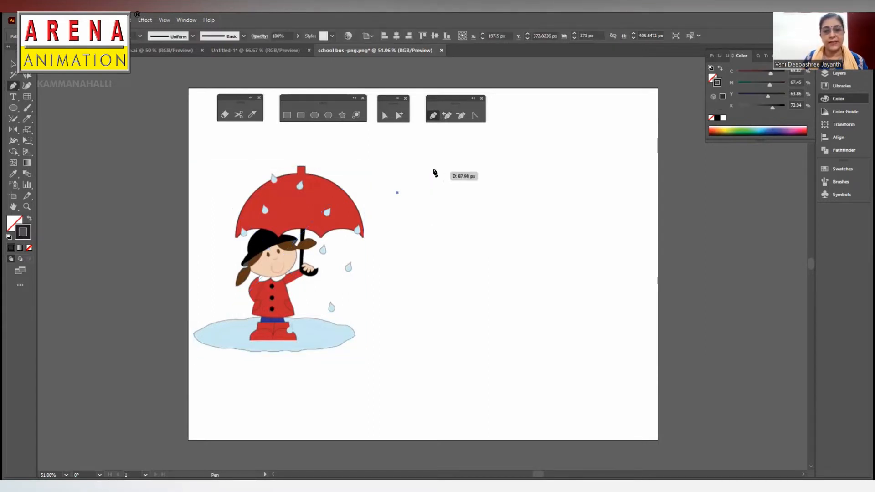
pyautogui.click(440, 167)
pyautogui.click(500, 193)
pyautogui.click(552, 166)
pyautogui.click(601, 189)
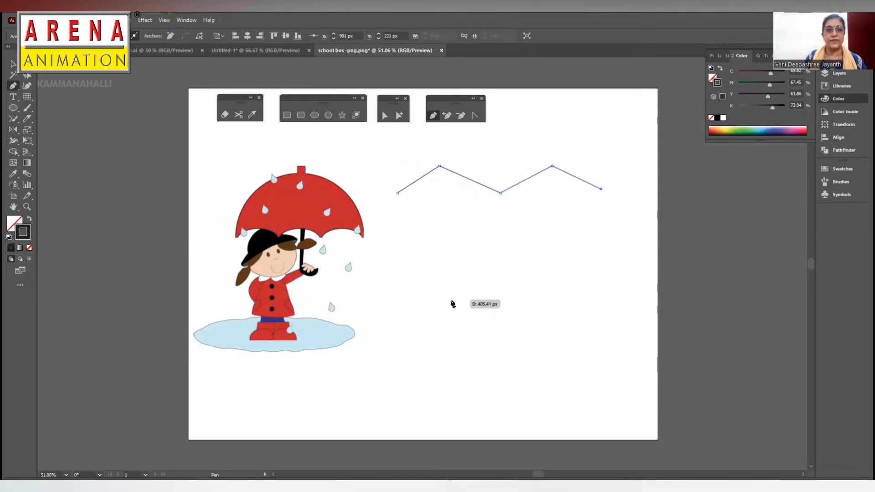
pyautogui.press('v')
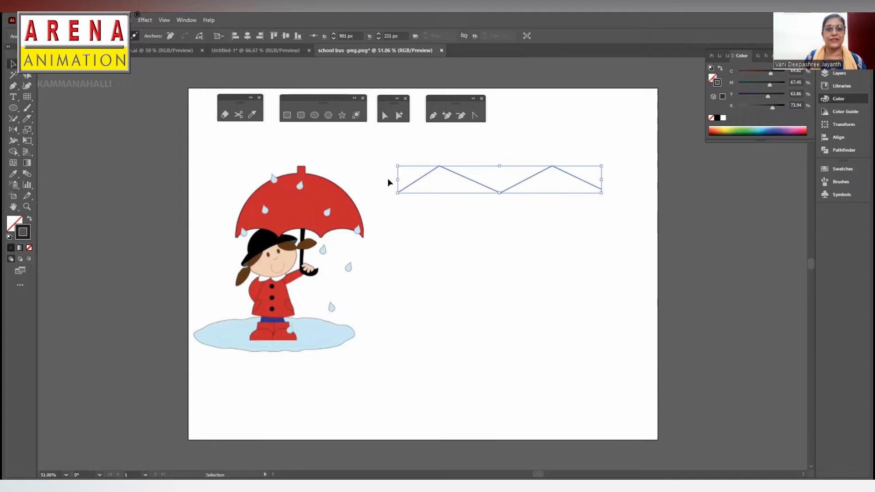
# - Draw a path of two upward arcs meeting at a sharp corner below the zigzag with the Pen tool
pyautogui.click(433, 115)
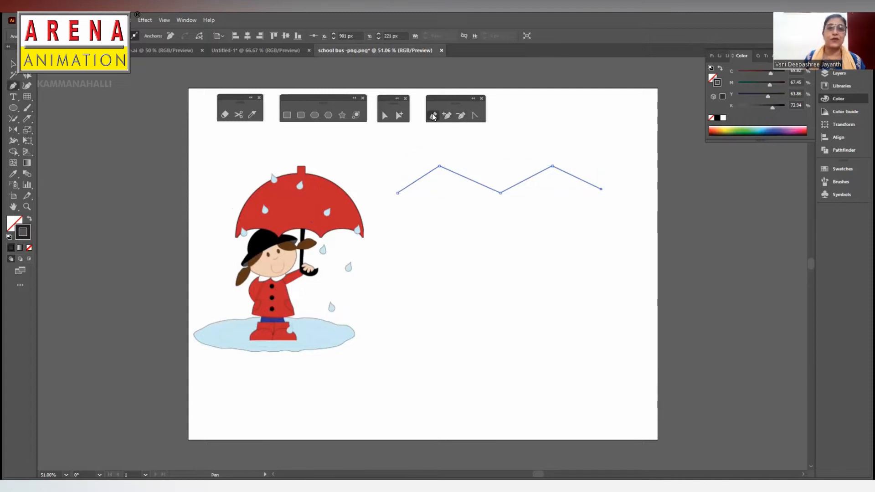
pyautogui.click(404, 249)
pyautogui.moveTo(499, 244); pyautogui.dragTo(545, 297)
pyautogui.click(499, 244)
pyautogui.moveTo(585, 240); pyautogui.dragTo(631, 291)
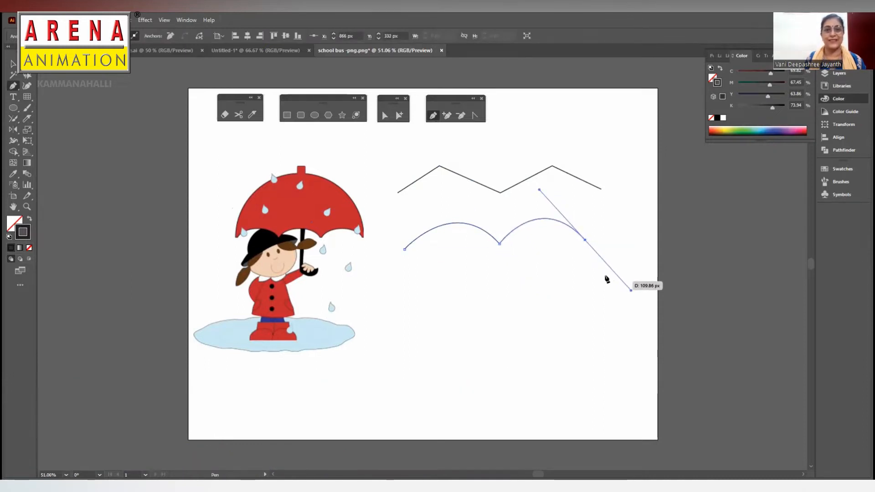
pyautogui.click(12, 64)
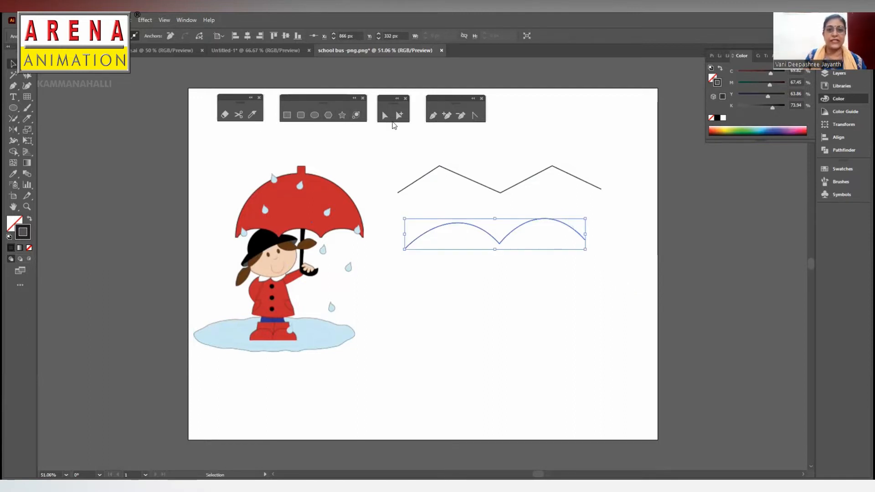
# - Draw a continuous smooth wavy path below the two arcs with the Pen tool
pyautogui.click(432, 117)
pyautogui.click(404, 314)
pyautogui.moveTo(486, 314); pyautogui.dragTo(544, 350)
pyautogui.moveTo(597, 308); pyautogui.dragTo(623, 287)
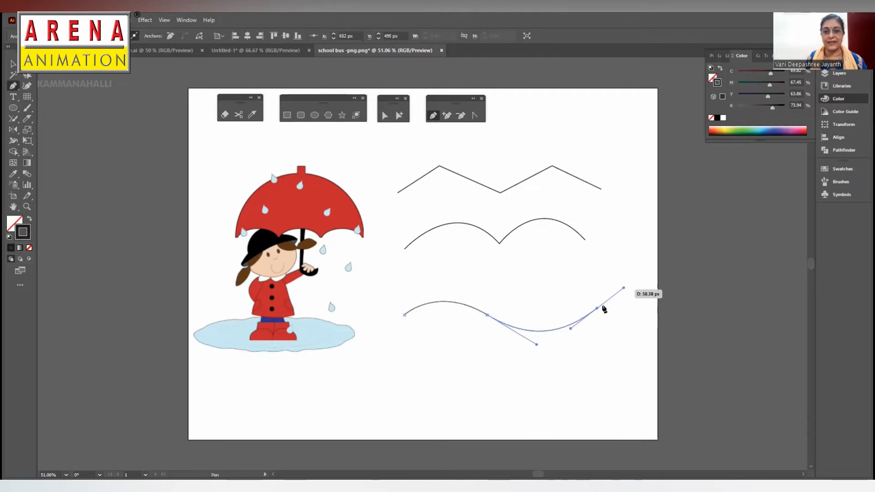
pyautogui.moveTo(653, 314); pyautogui.dragTo(668, 336)
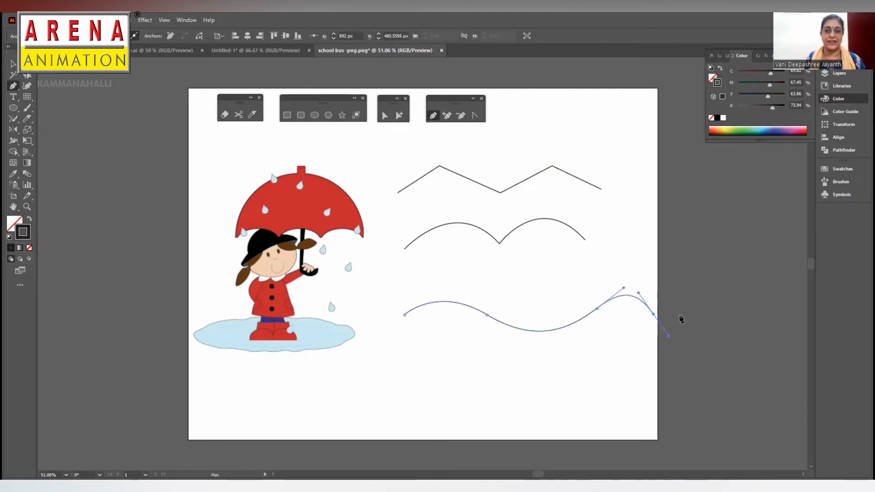
pyautogui.press('v')
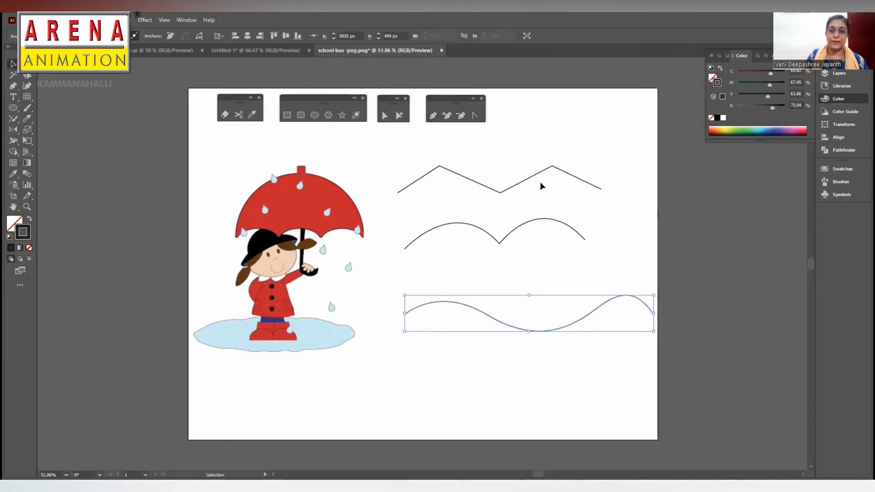
# - Delete the zigzag, the double-arc path and the wavy path from the artboard
pyautogui.click(545, 172)
pyautogui.press('Delete')
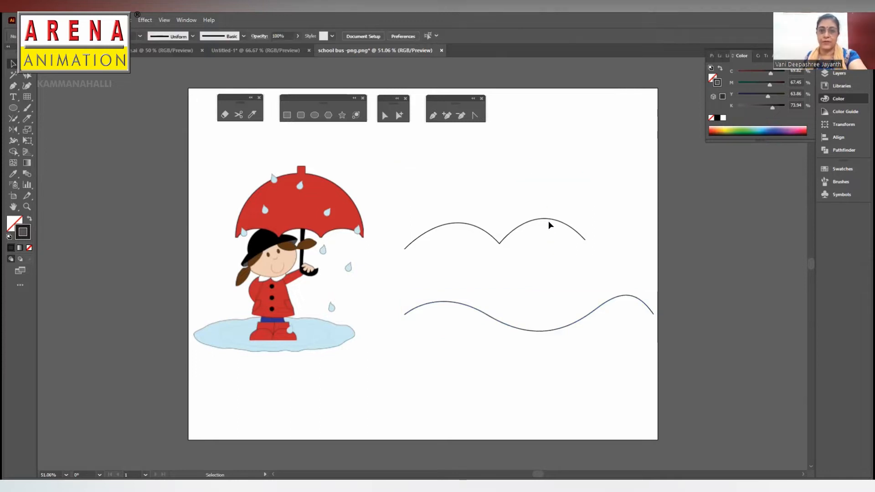
pyautogui.click(550, 221)
pyautogui.press('Delete')
pyautogui.click(595, 314)
pyautogui.press('Delete')
# - Move the girl picture slightly to the right, to X 212.5 px
pyautogui.click(287, 236)
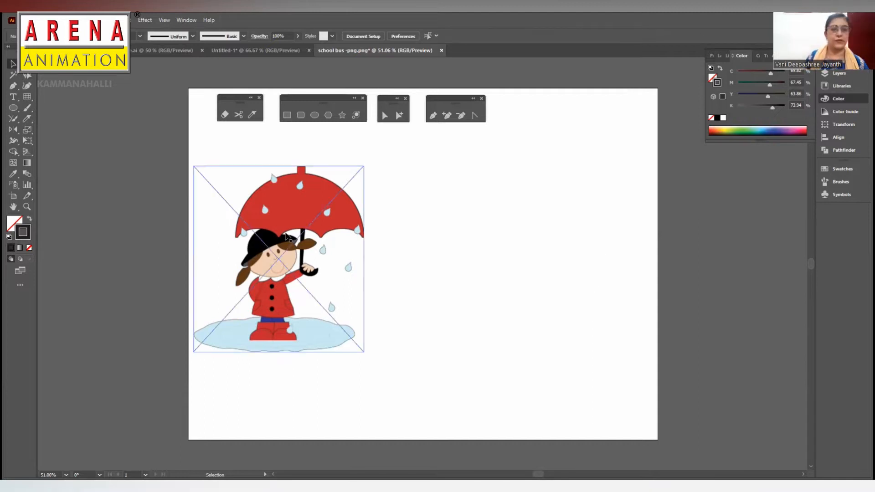
pyautogui.click(333, 197)
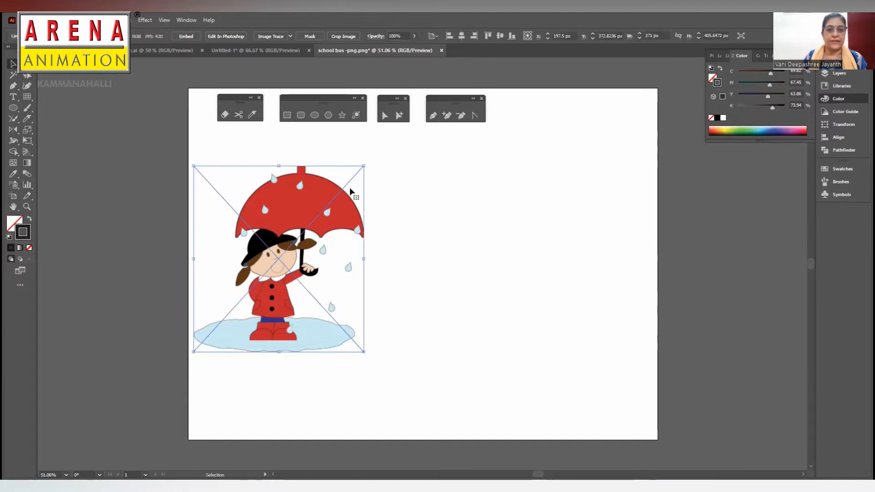
pyautogui.moveTo(302, 214); pyautogui.dragTo(310, 205)
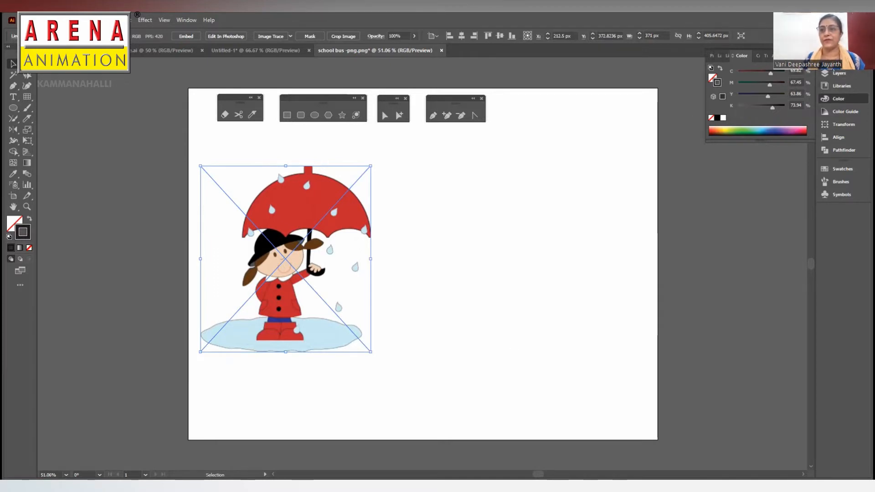
pyautogui.click(827, 75)
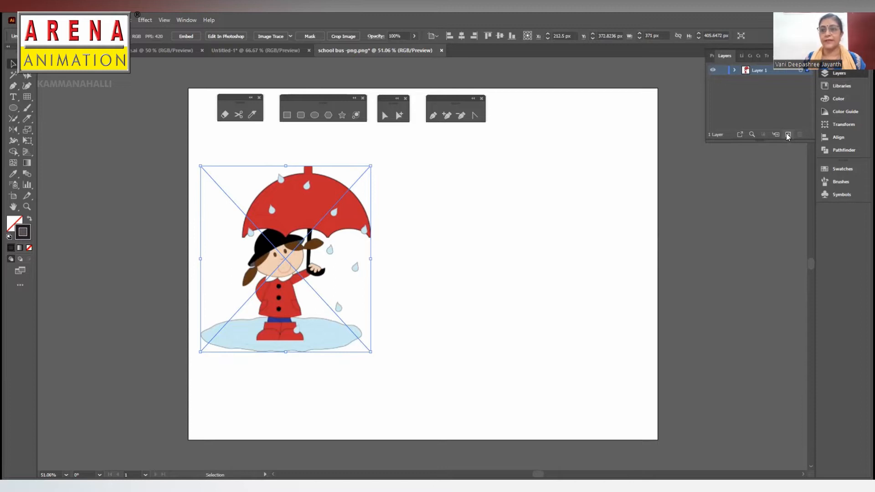
pyautogui.click(30, 97)
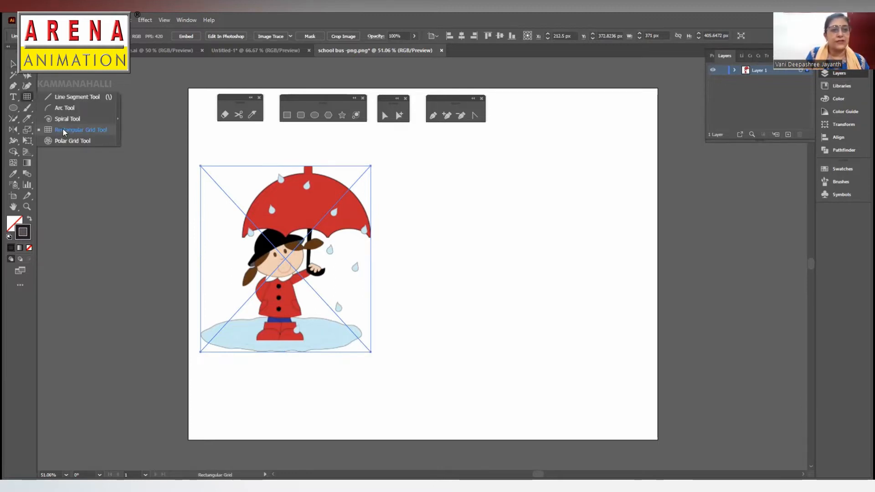
pyautogui.click(63, 130)
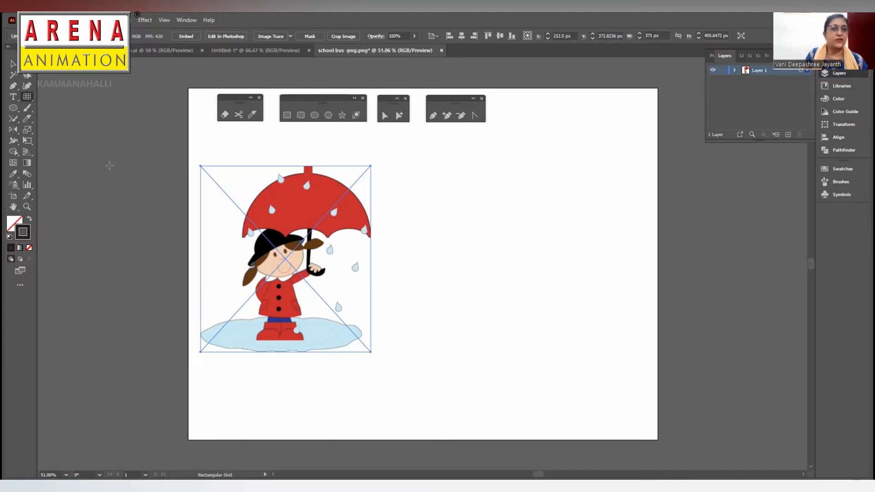
# - With nothing selected, trace the left curve of the umbrella canopy and its rectangular tip with the Pen tool
pyautogui.click(433, 115)
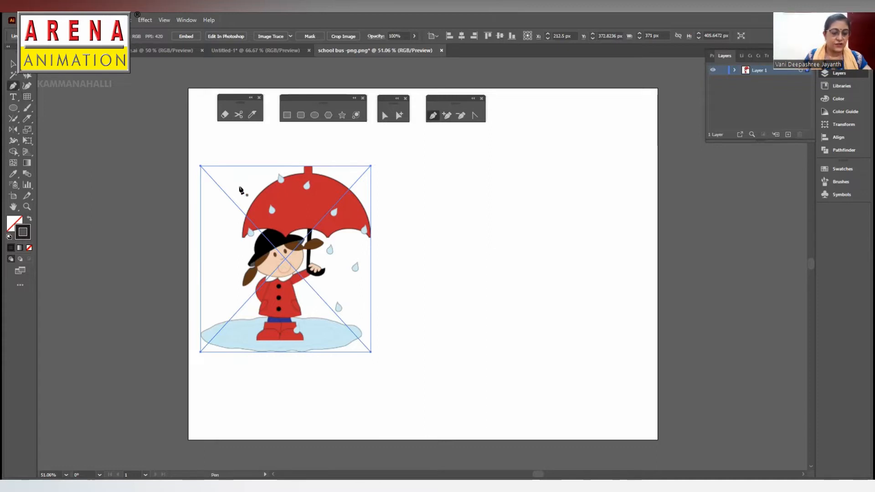
pyautogui.hotkey('ctrl', 'shift', 'a')
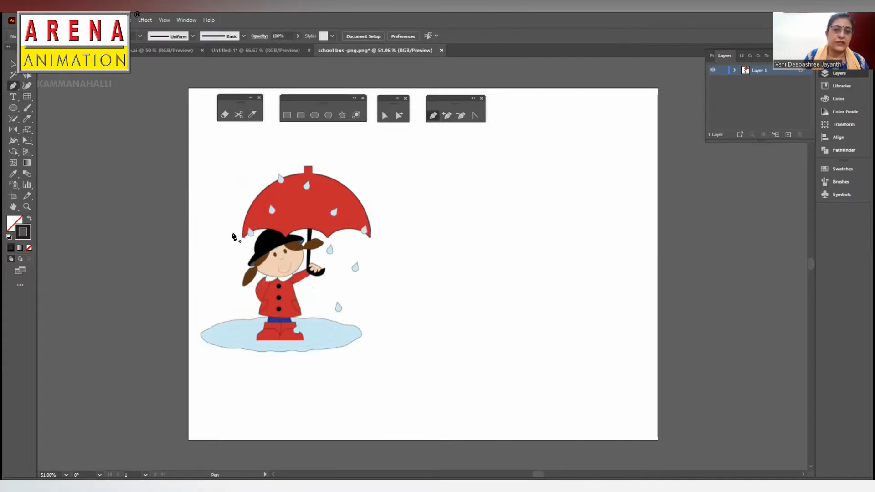
pyautogui.click(243, 235)
pyautogui.click(301, 172)
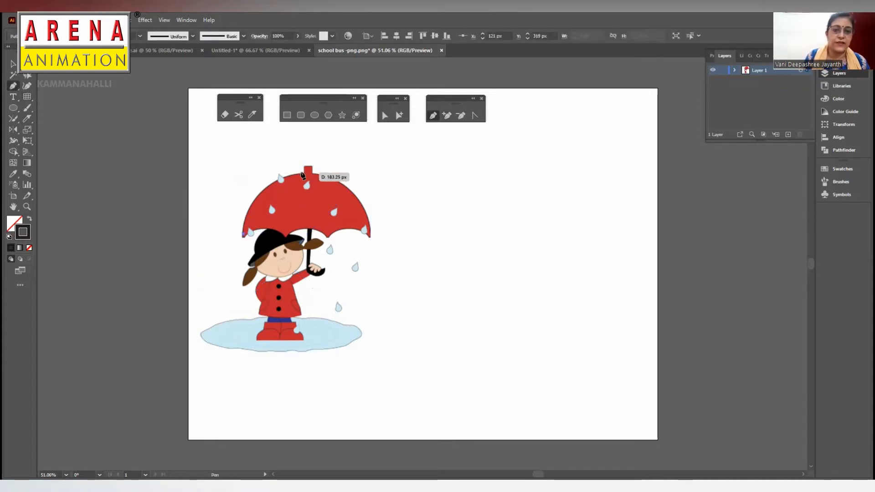
pyautogui.moveTo(308, 176); pyautogui.dragTo(364, 160)
pyautogui.click(305, 172)
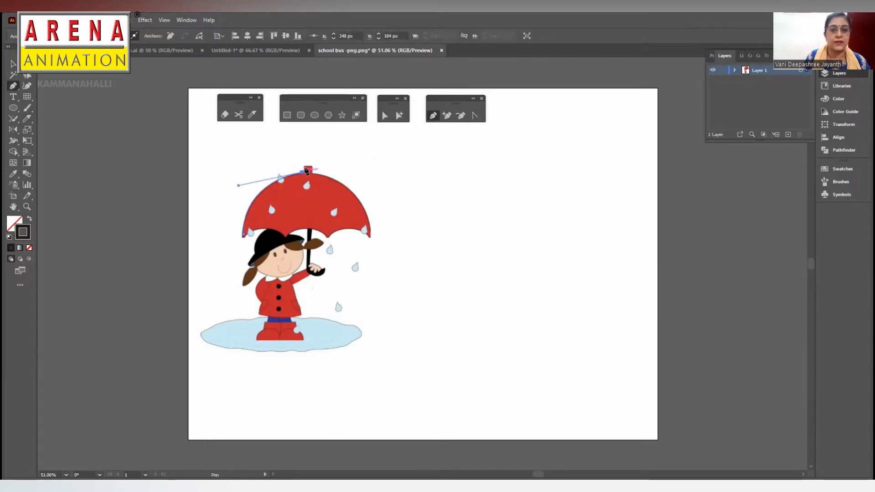
pyautogui.click(304, 165)
pyautogui.click(311, 166)
pyautogui.click(311, 172)
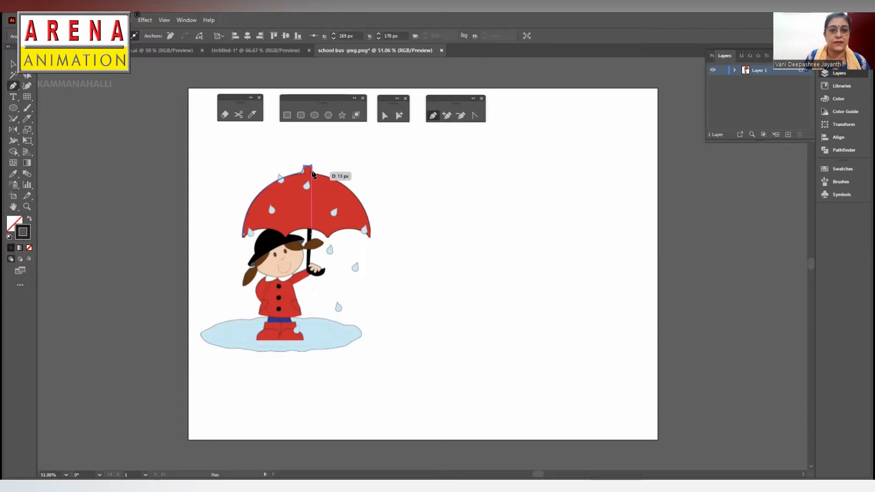
# - Continue the umbrella outline down the canopy's right curve and along the right scallop of its lower edge
pyautogui.moveTo(370, 236); pyautogui.dragTo(372, 290)
pyautogui.click(368, 235)
pyautogui.click(328, 235)
pyautogui.moveTo(319, 247); pyautogui.dragTo(312, 247)
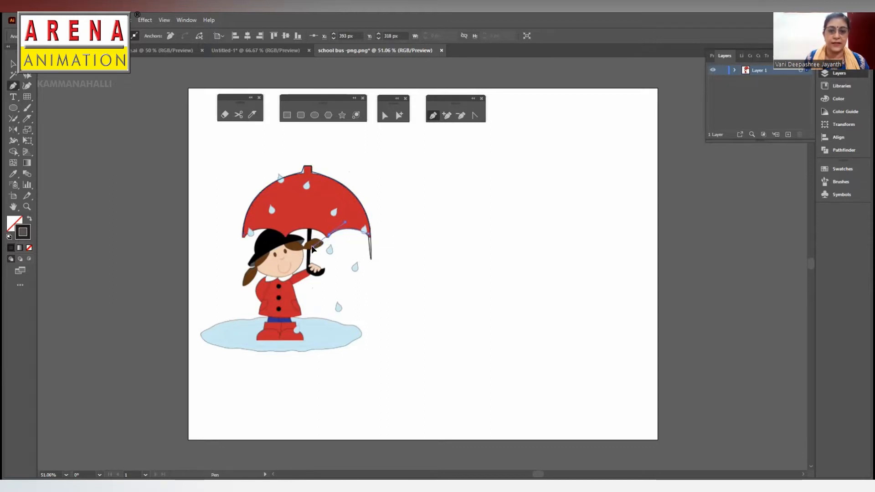
pyautogui.click(328, 236)
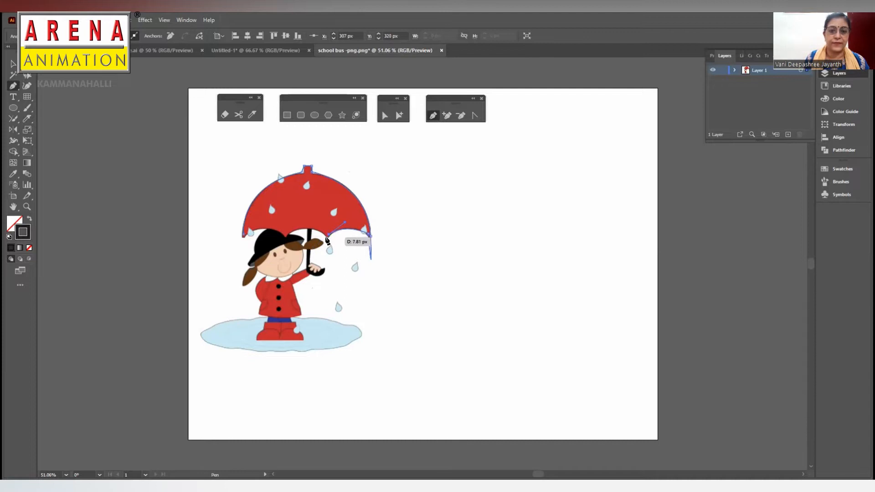
pyautogui.click(325, 236)
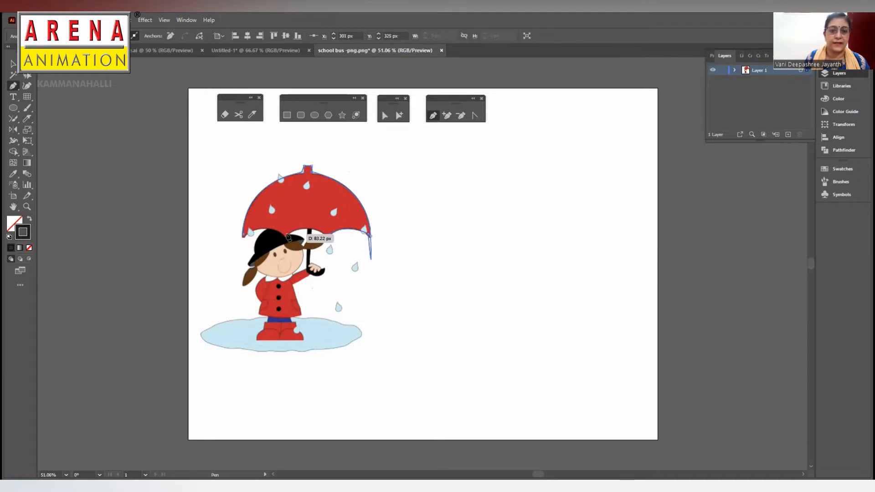
# - Trace the middle and left scallops of the umbrella's lower edge and close the outline at its starting point
pyautogui.moveTo(286, 233); pyautogui.dragTo(266, 247)
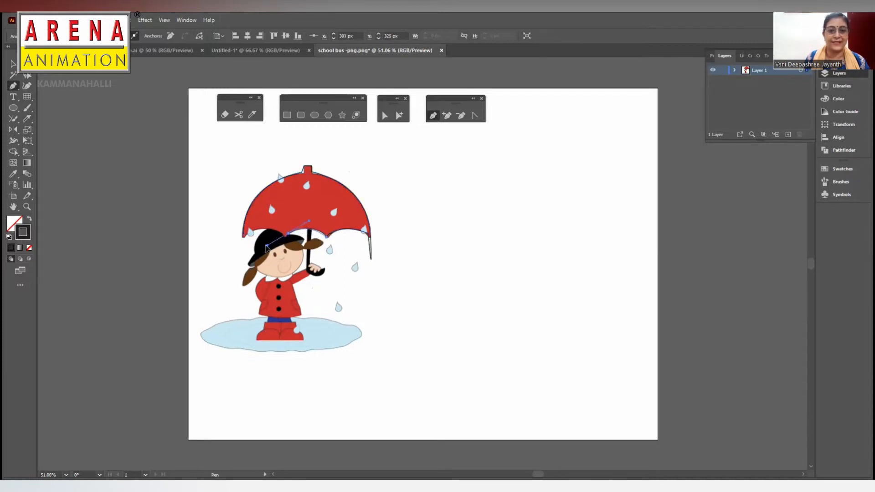
pyautogui.click(287, 235)
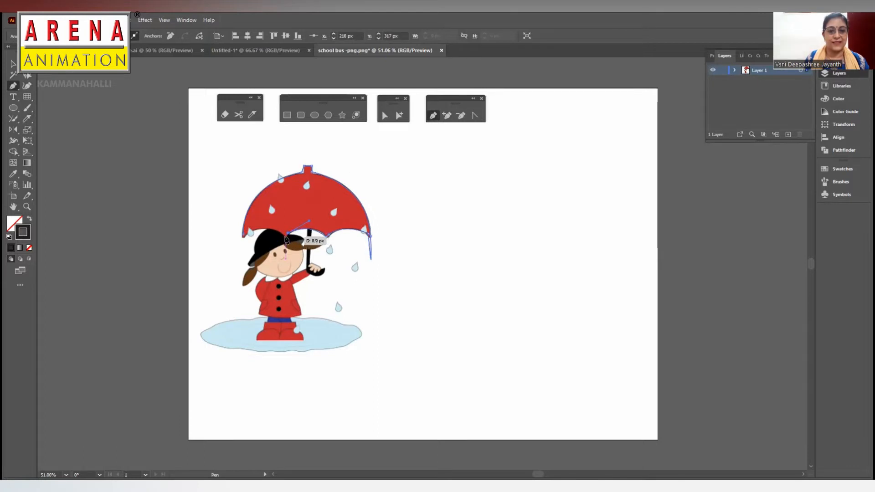
pyautogui.click(284, 236)
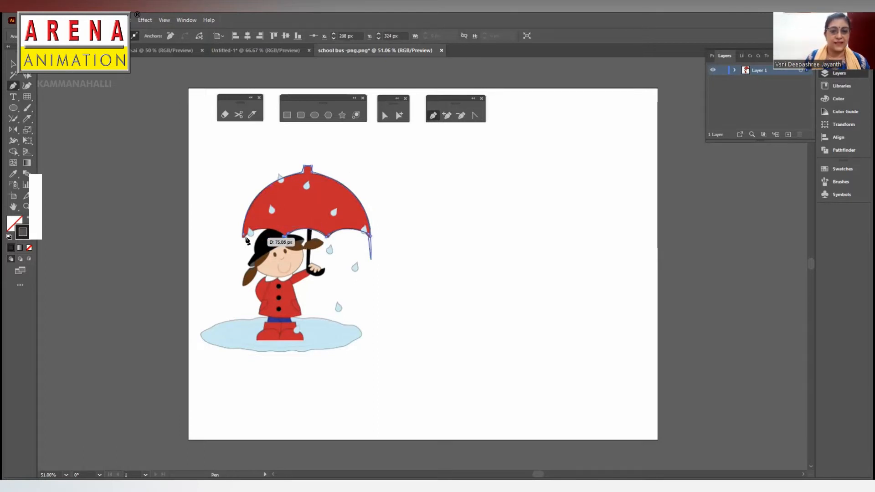
pyautogui.moveTo(243, 235); pyautogui.dragTo(220, 246)
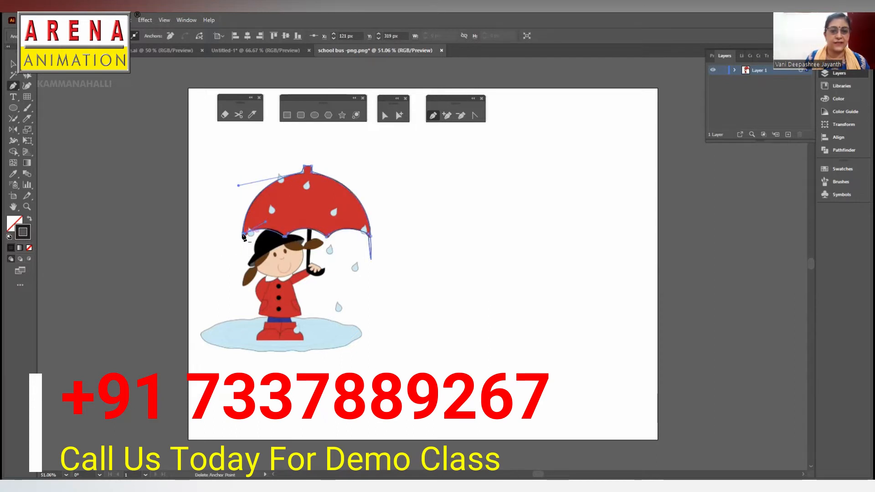
pyautogui.hotkey('ctrl', 'z')
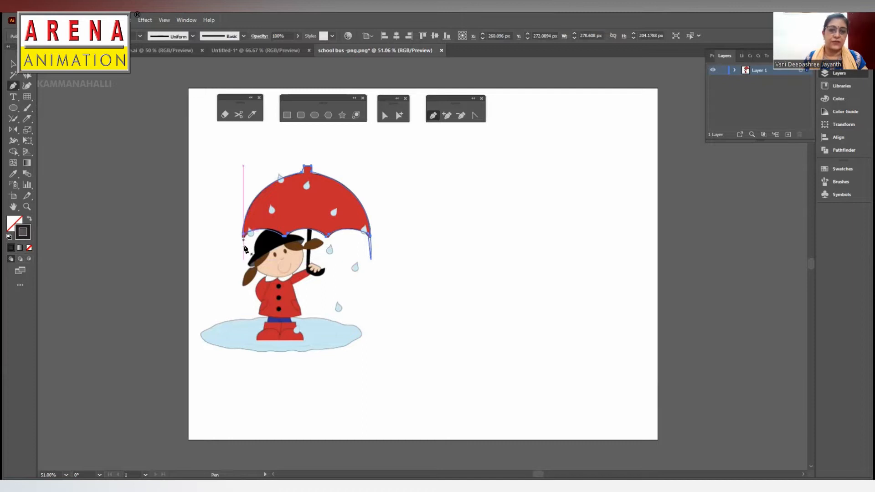
# - Move the umbrella outline up and to the right of the traced picture and remove it from the artboard
pyautogui.press('v')
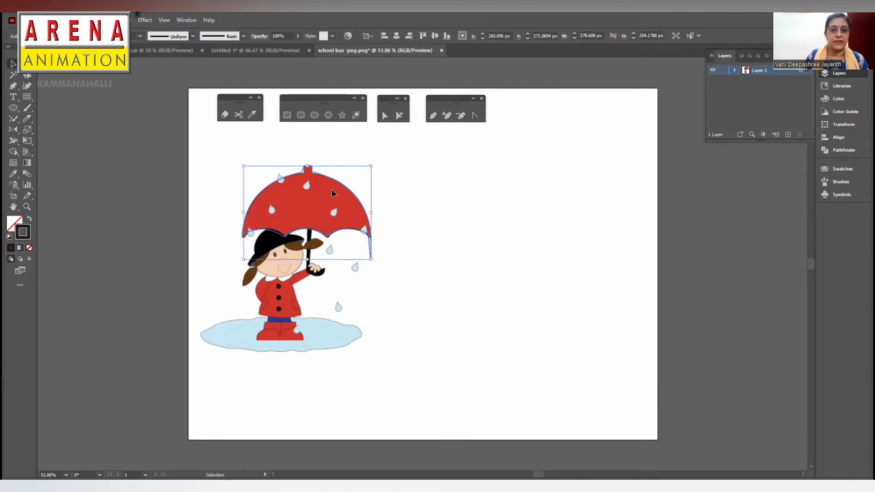
pyautogui.click(389, 183)
pyautogui.moveTo(345, 187); pyautogui.dragTo(387, 181)
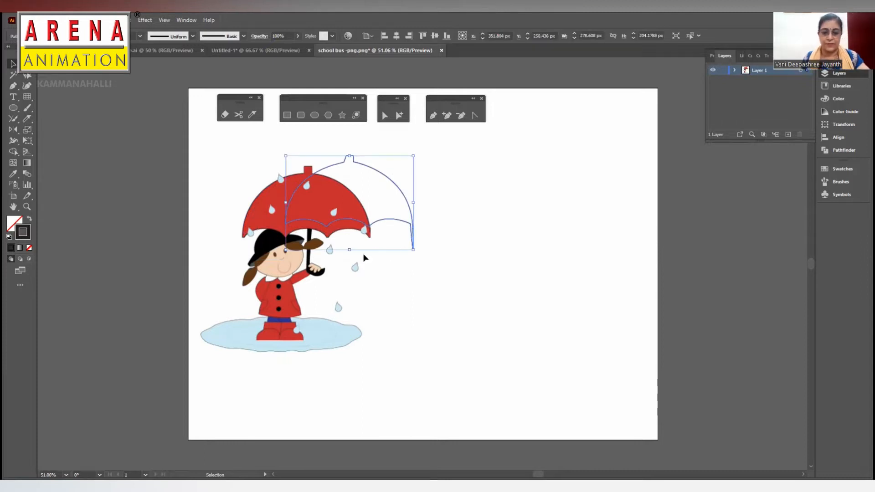
pyautogui.click(365, 266)
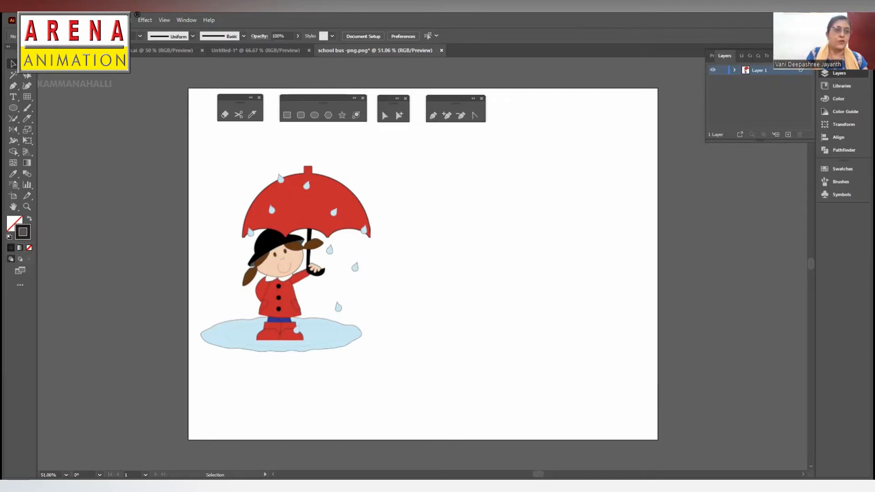
# - Detach the line and grid tool group as a floating toolbar beside the artboard
pyautogui.click(31, 97)
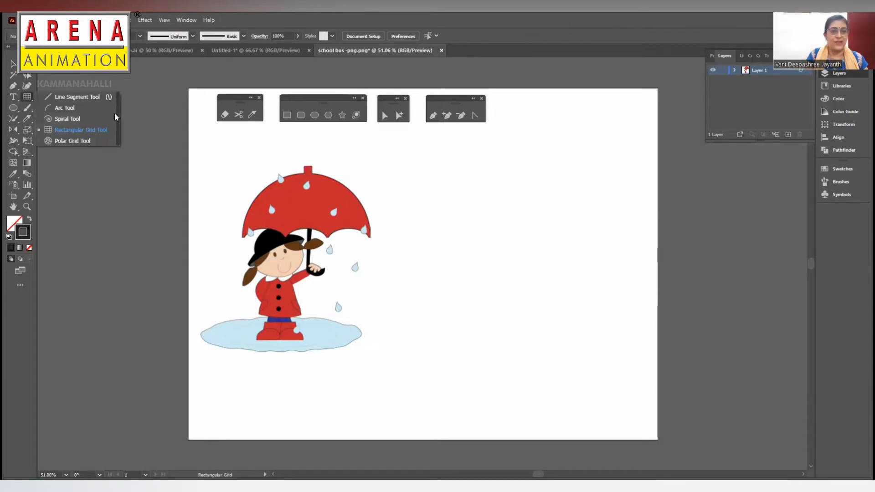
pyautogui.click(118, 118)
pyautogui.moveTo(69, 105); pyautogui.dragTo(112, 97)
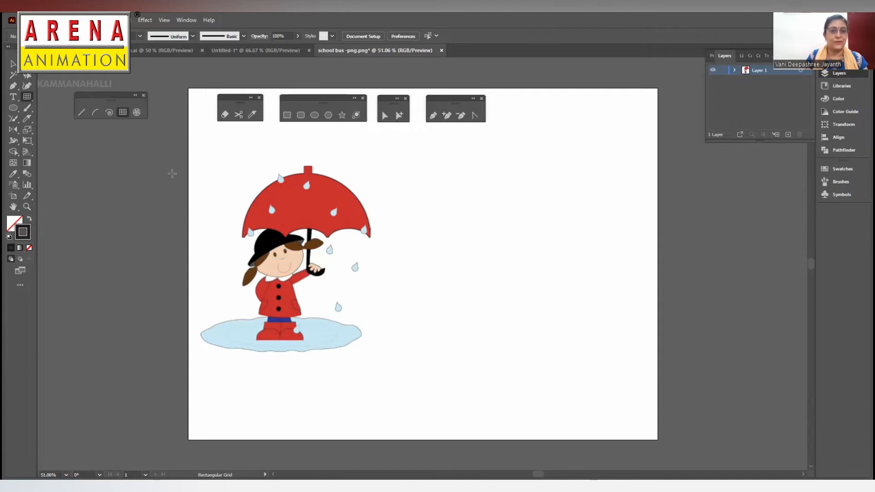
# - Draw a rectangular grid with 2 horizontal and 2 vertical dividers, about 388 × 415 px, around the girl-with-umbrella picture
pyautogui.moveTo(104, 187); pyautogui.dragTo(104, 187)
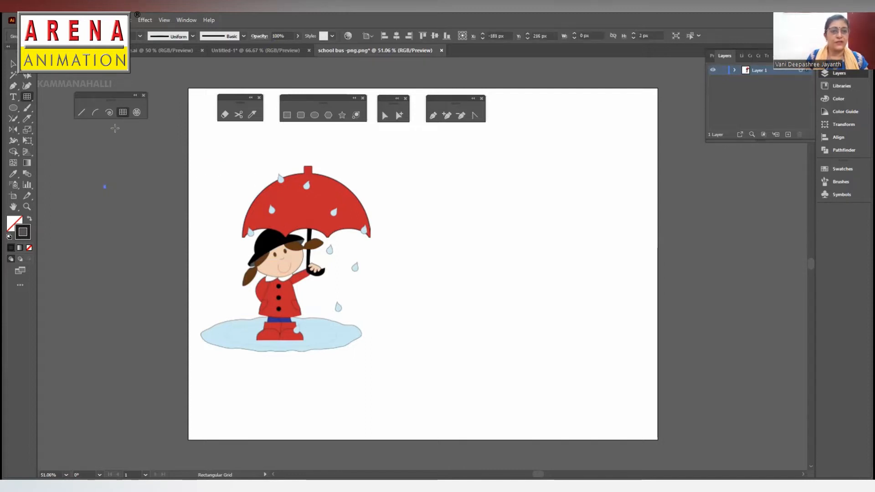
pyautogui.click(400, 222)
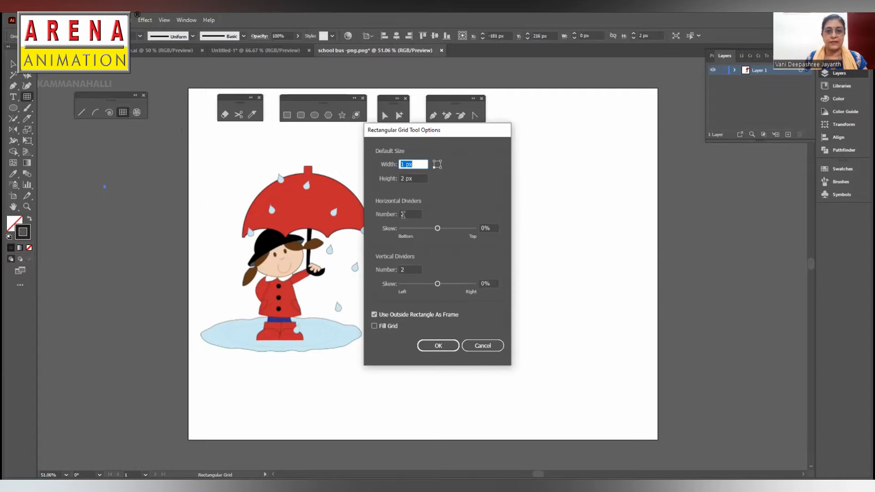
pyautogui.click(427, 346)
pyautogui.moveTo(202, 165); pyautogui.dragTo(374, 352)
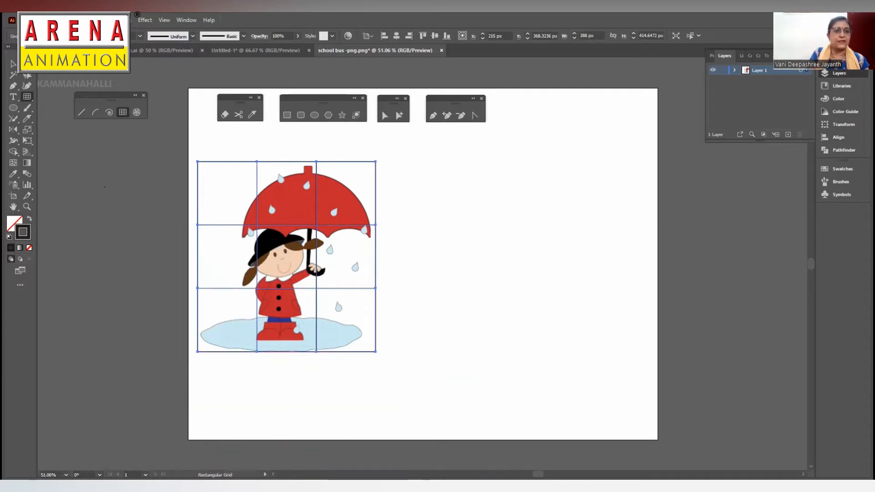
pyautogui.press('v')
pyautogui.click(59, 166)
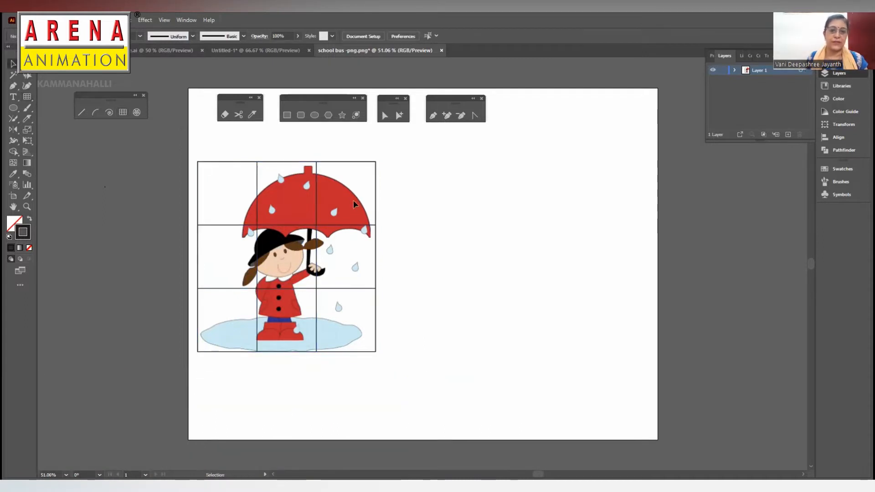
# - Duplicate the grid onto the empty area to the right of the picture, level with the original, and leave nothing selected
pyautogui.click(365, 162)
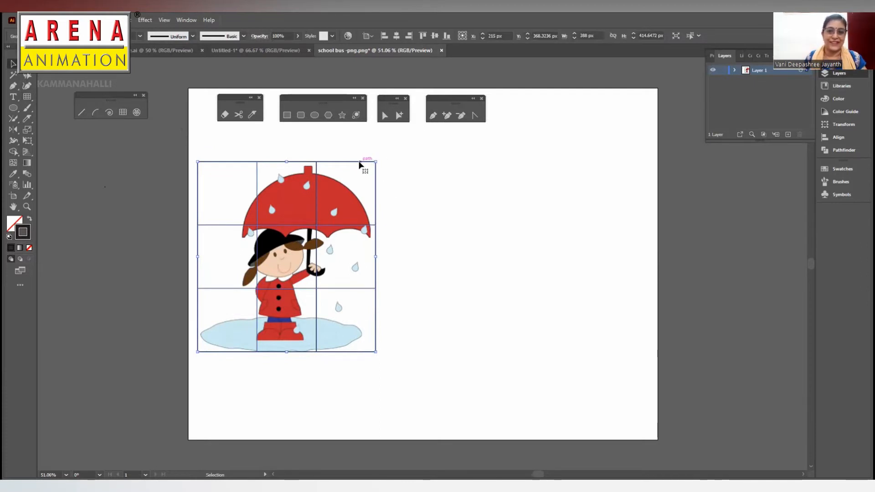
pyautogui.moveTo(360, 163); pyautogui.dragTo(595, 164)
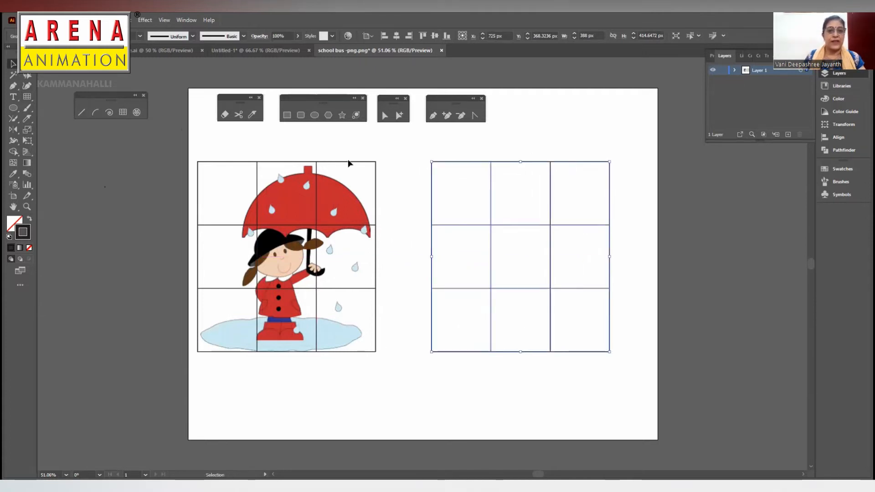
pyautogui.moveTo(165, 145); pyautogui.dragTo(649, 366)
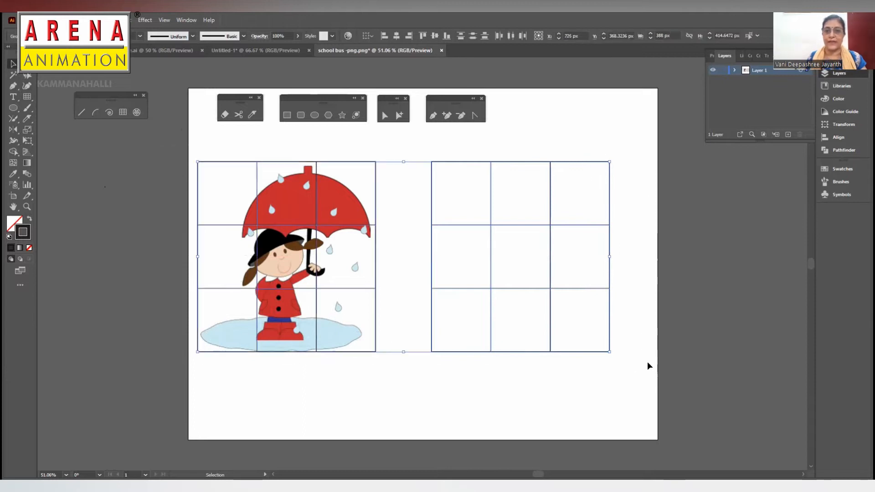
pyautogui.click(649, 366)
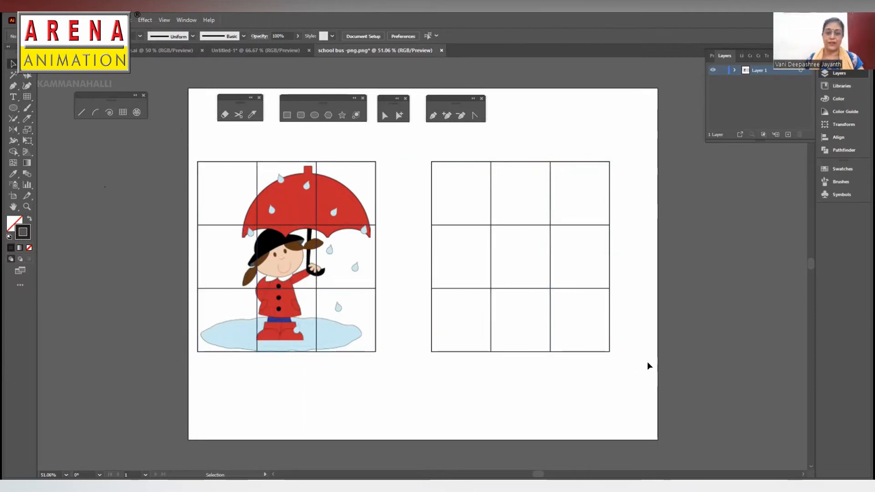
# - Add a new layer above the layer that holds the picture and grids
pyautogui.press('a')
pyautogui.hotkey('ctrl', '=')
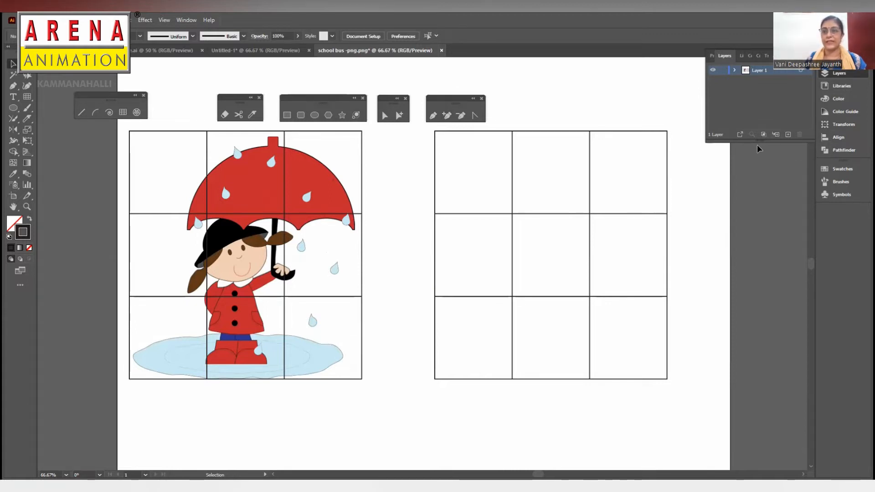
pyautogui.click(787, 135)
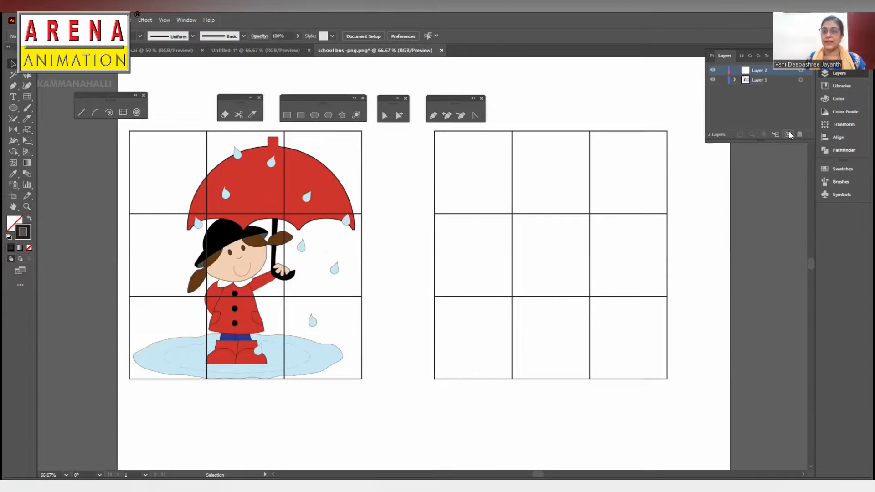
pyautogui.click(186, 19)
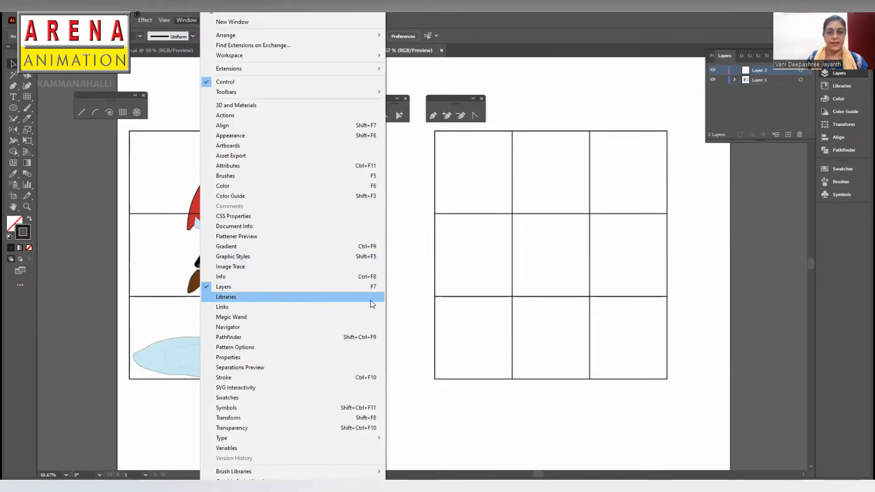
pyautogui.click(776, 70)
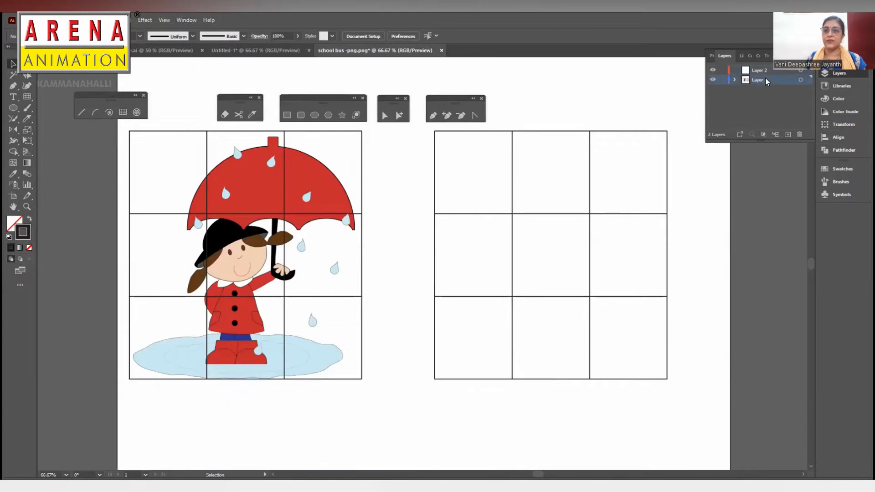
# - Rename Layer 1 as reference and make Layer 2 the active layer
pyautogui.doubleClick(763, 79)
pyautogui.write('reference')
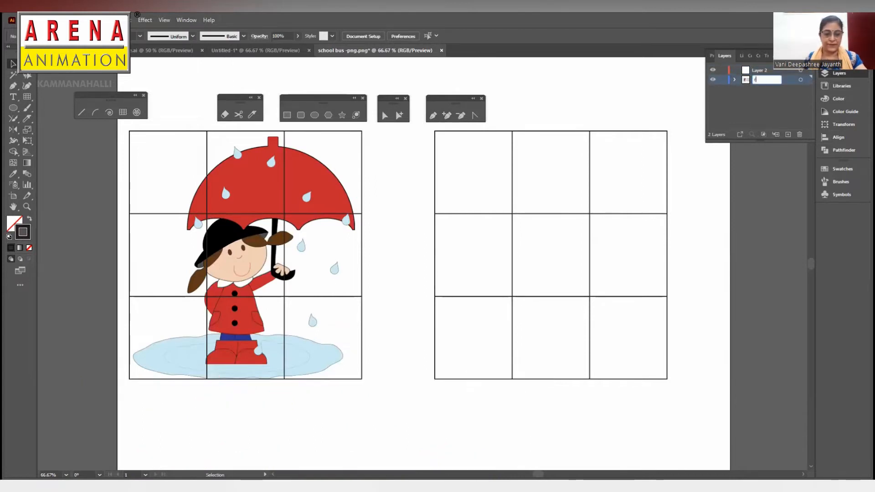
pyautogui.press('Return')
pyautogui.click(761, 71)
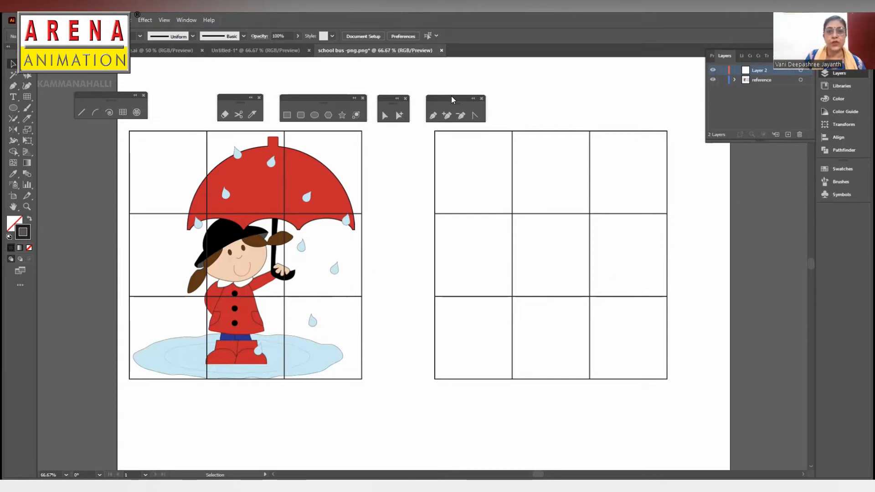
# - Rearrange the floating pen, selection, shape and eraser toolbars in a row above the two grids
pyautogui.moveTo(447, 101); pyautogui.dragTo(565, 88)
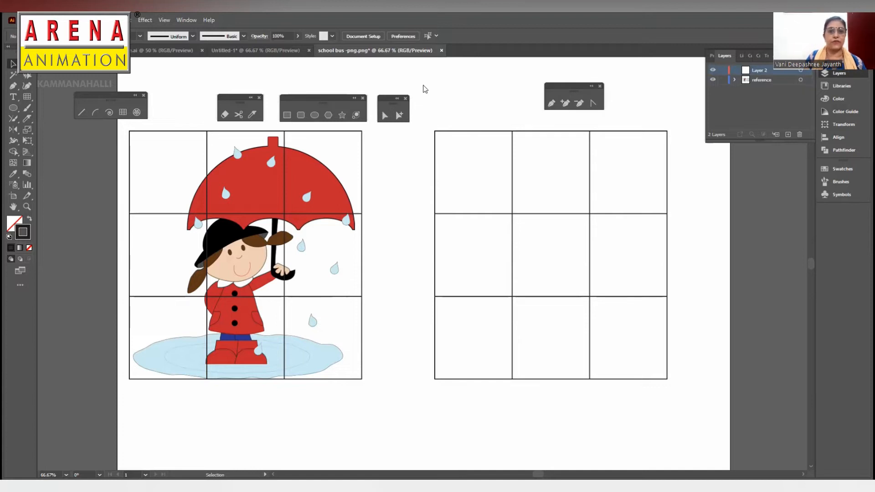
pyautogui.moveTo(388, 99); pyautogui.dragTo(483, 87)
pyautogui.moveTo(349, 97); pyautogui.dragTo(440, 87)
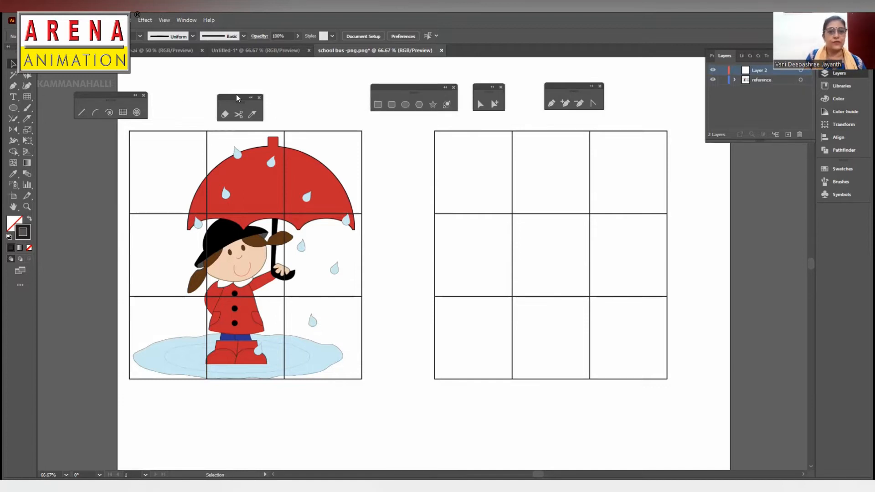
pyautogui.moveTo(234, 98); pyautogui.dragTo(310, 92)
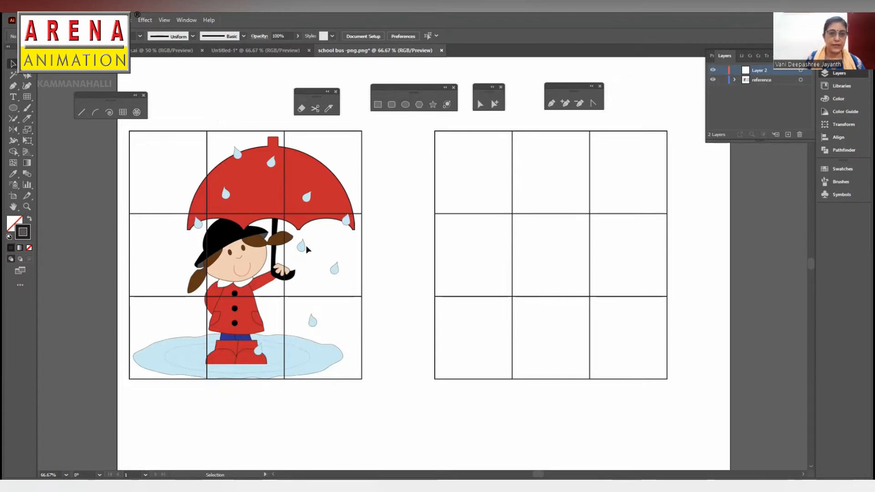
# - Draw an ellipse for the face in the empty grid's centre cell and fill it with the skin colour sampled from the picture
pyautogui.click(405, 105)
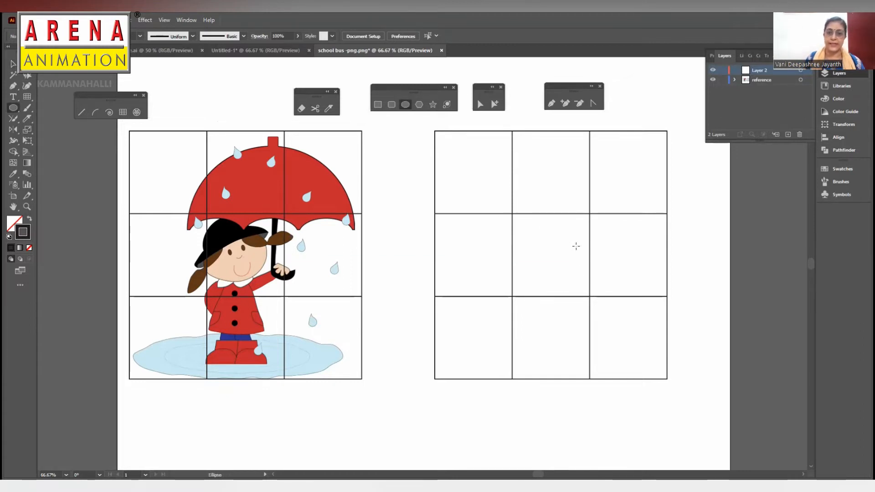
pyautogui.moveTo(509, 232); pyautogui.dragTo(589, 309)
pyautogui.press('i')
pyautogui.click(252, 248)
pyautogui.press('v')
# - Flatten and tilt the face ellipse to about 132 × 95 px and give it a thin black outline
pyautogui.moveTo(549, 232)
pyautogui.mouseDown()
pyautogui.moveTo(551, 214)
pyautogui.moveTo(551, 225)
pyautogui.mouseUp()
pyautogui.moveTo(550, 291); pyautogui.dragTo(551, 283)
pyautogui.moveTo(590, 224); pyautogui.dragTo(585, 211)
pyautogui.moveTo(575, 257); pyautogui.dragTo(576, 261)
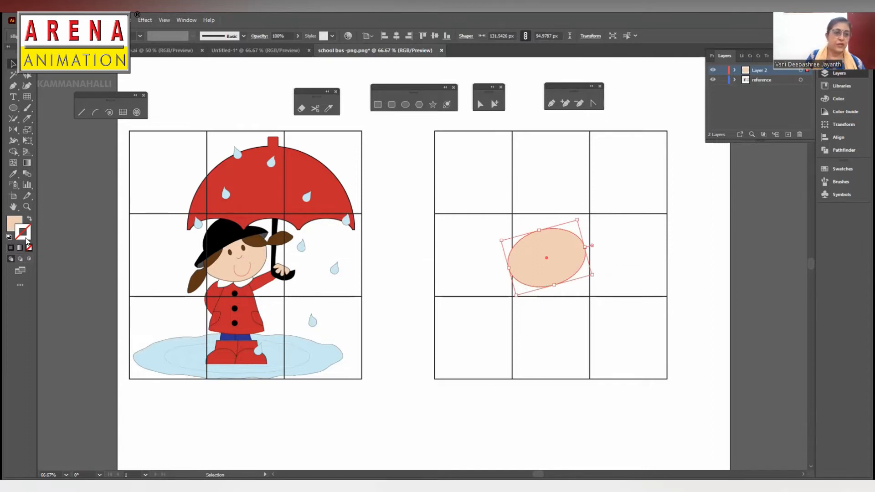
pyautogui.click(11, 249)
pyautogui.click(640, 254)
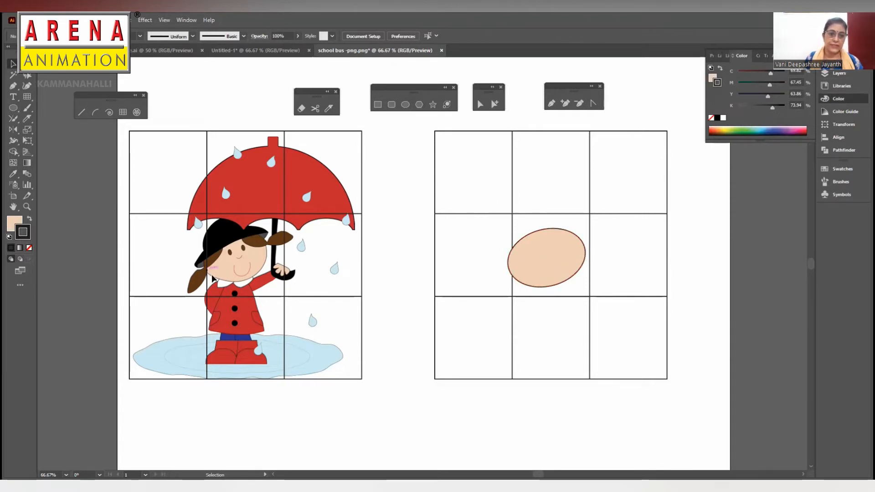
# - Reshape the lower curve of the face by adjusting its bottom anchor point and handle with Direct Selection, leaving nothing selected
pyautogui.click(558, 250)
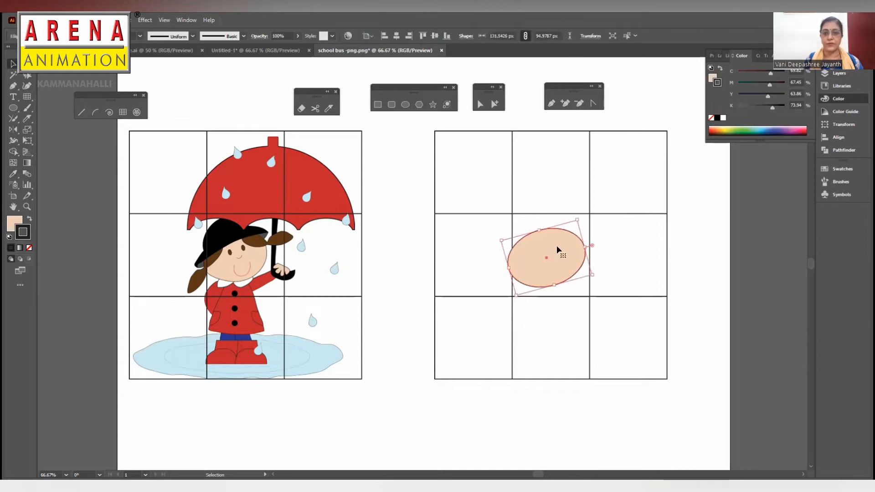
pyautogui.click(480, 105)
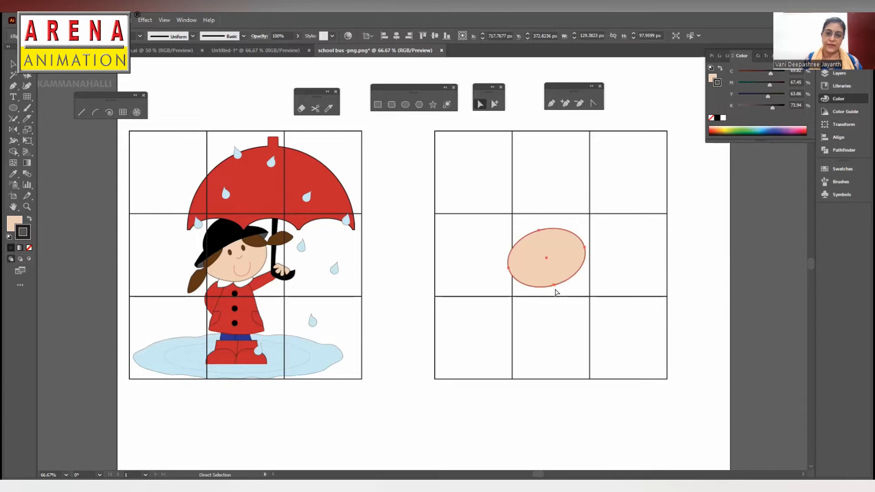
pyautogui.click(554, 286)
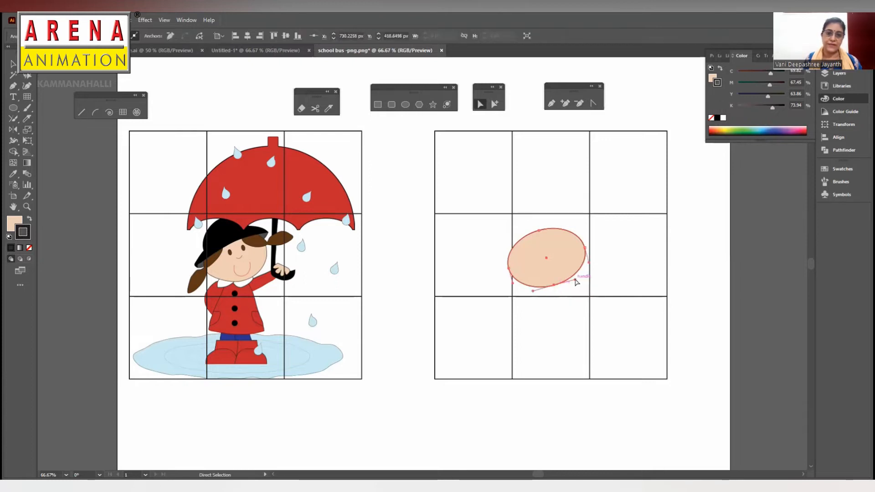
pyautogui.moveTo(553, 290); pyautogui.dragTo(585, 280)
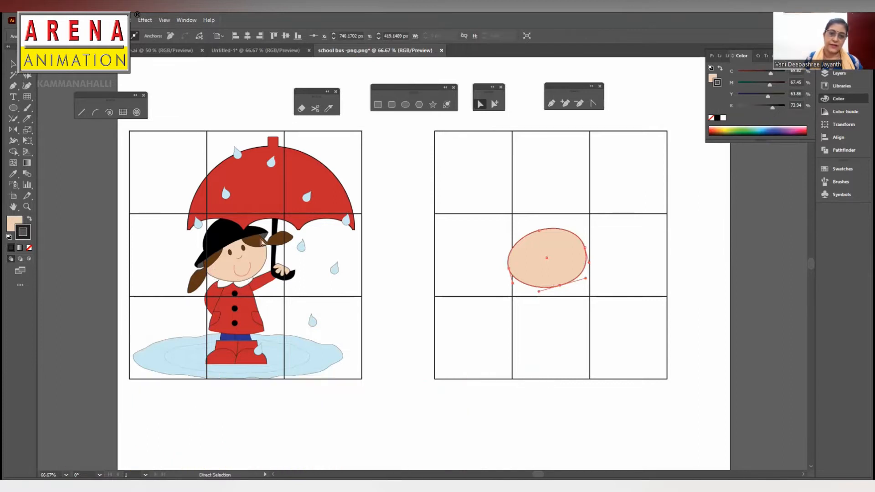
pyautogui.moveTo(559, 286); pyautogui.dragTo(556, 286)
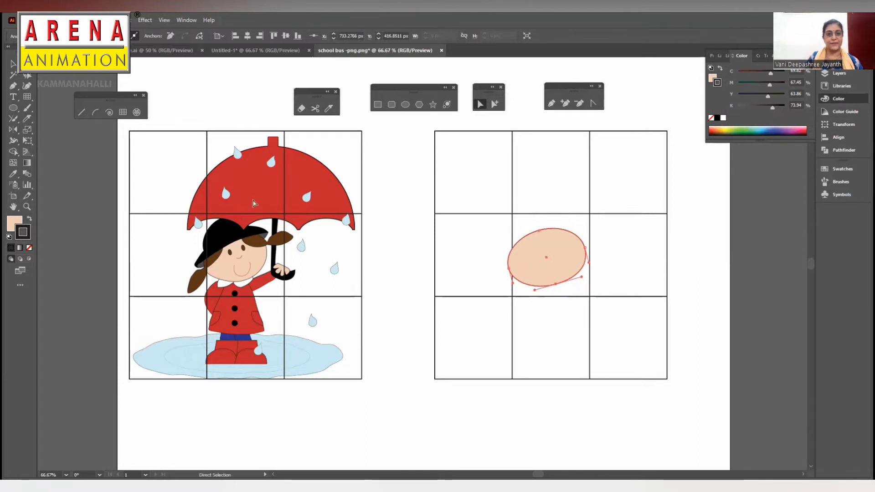
pyautogui.click(12, 63)
pyautogui.click(631, 226)
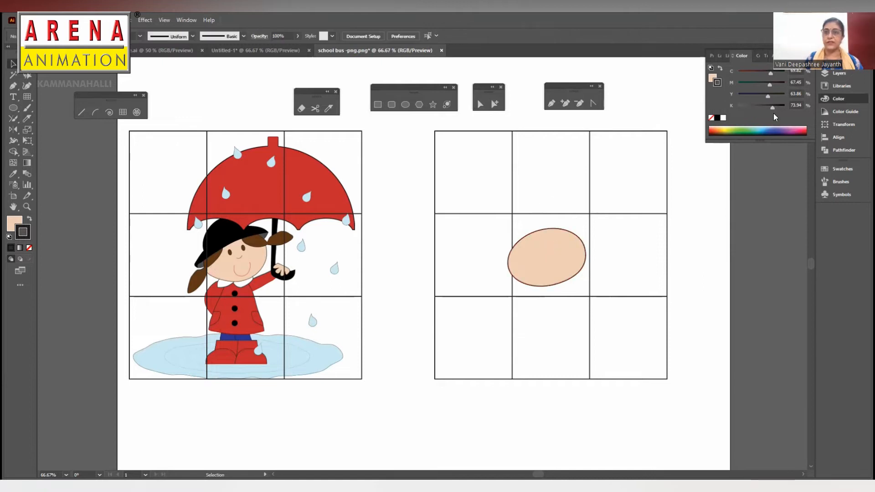
# - Draw a small ellipse about 8 × 17 px for the left eye and fill it with the brown sampled from the picture's eye
pyautogui.click(825, 75)
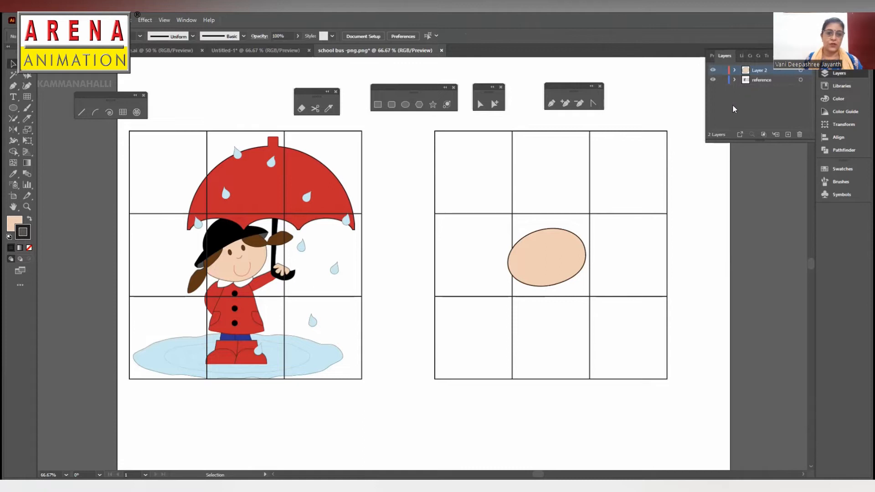
pyautogui.click(404, 105)
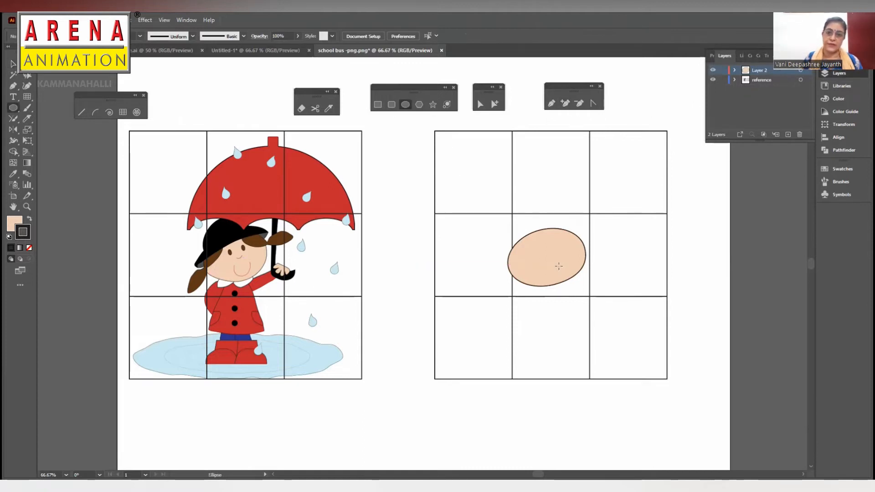
pyautogui.moveTo(529, 248); pyautogui.dragTo(537, 258)
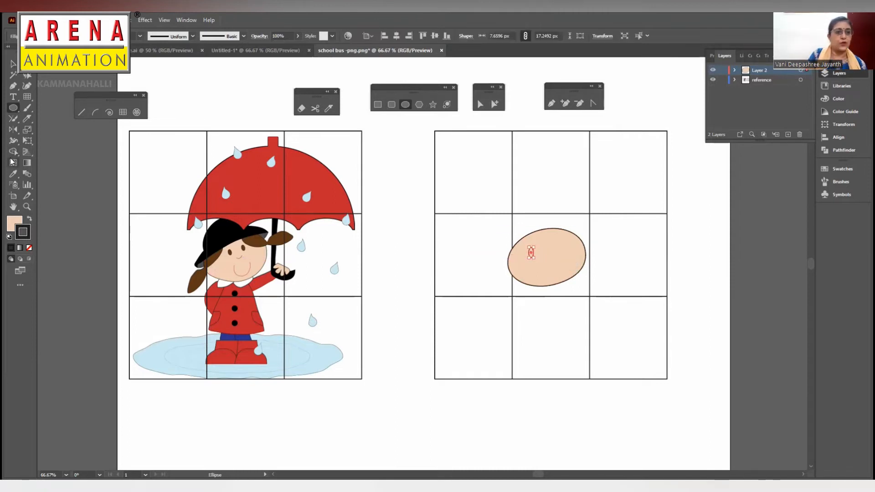
pyautogui.click(13, 174)
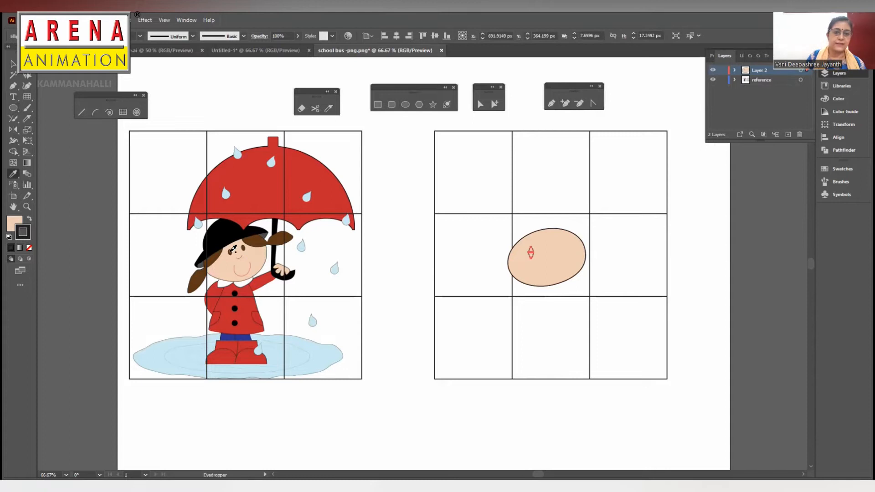
pyautogui.click(231, 251)
pyautogui.click(13, 62)
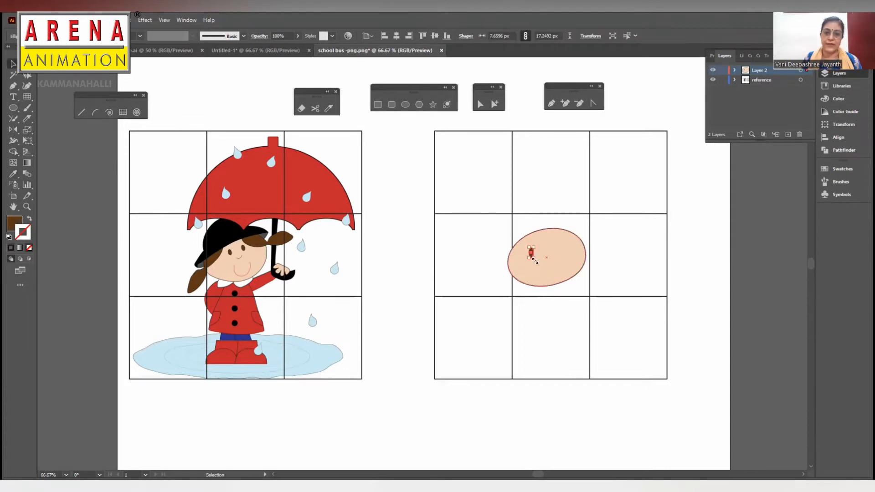
# - Shorten the eye to about 13 px, tilt it to follow the face, and place a copy as the right eye
pyautogui.hotkey('ctrl', '+')
pyautogui.hotkey('ctrl', '+')
pyautogui.hotkey('ctrl', '+')
pyautogui.moveTo(433, 280); pyautogui.dragTo(507, 250)
pyautogui.hotkey('ctrl', '-')
pyautogui.hotkey('ctrl', '-')
pyautogui.hotkey('ctrl', '-')
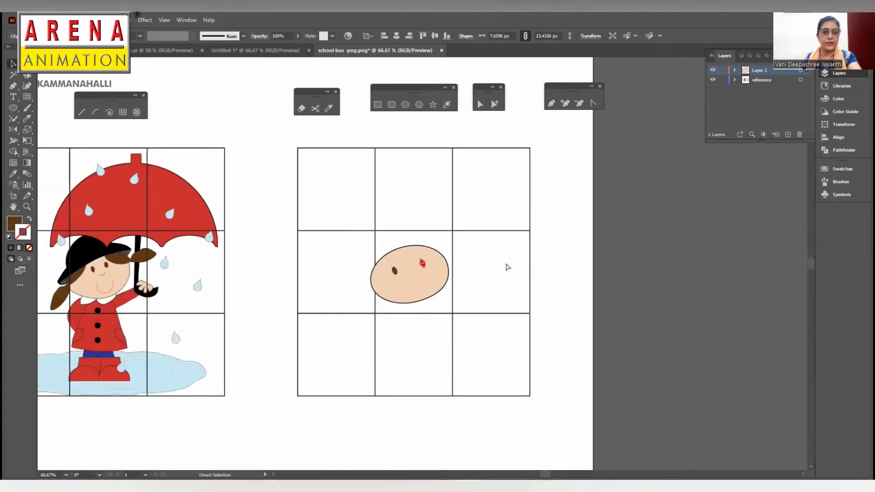
# - Move the two eyes closer together on the face and activate the Pen tool with nothing selected
pyautogui.click(493, 250)
pyautogui.moveTo(422, 263); pyautogui.dragTo(399, 269)
pyautogui.click(514, 117)
pyautogui.click(551, 104)
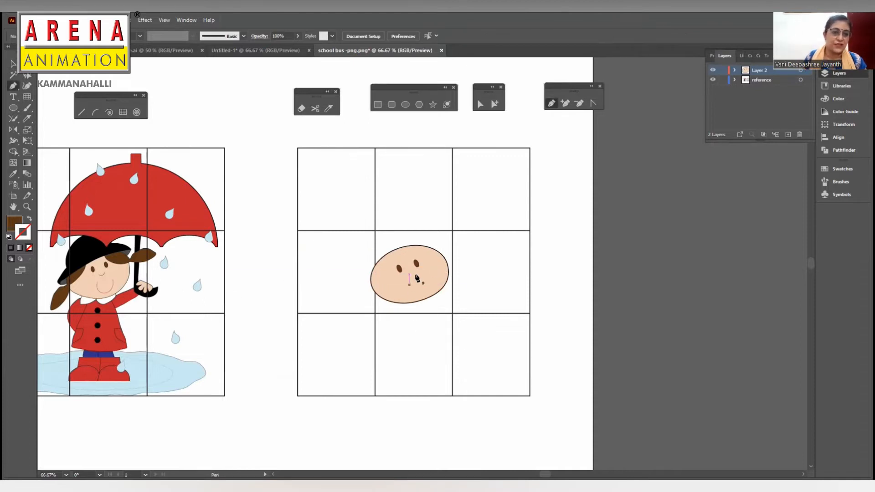
# - Draw a small curved nose between the eyes with the Pen tool, give it a brown stroke without fill, and refine its curve
pyautogui.click(406, 277)
pyautogui.moveTo(418, 273); pyautogui.dragTo(422, 256)
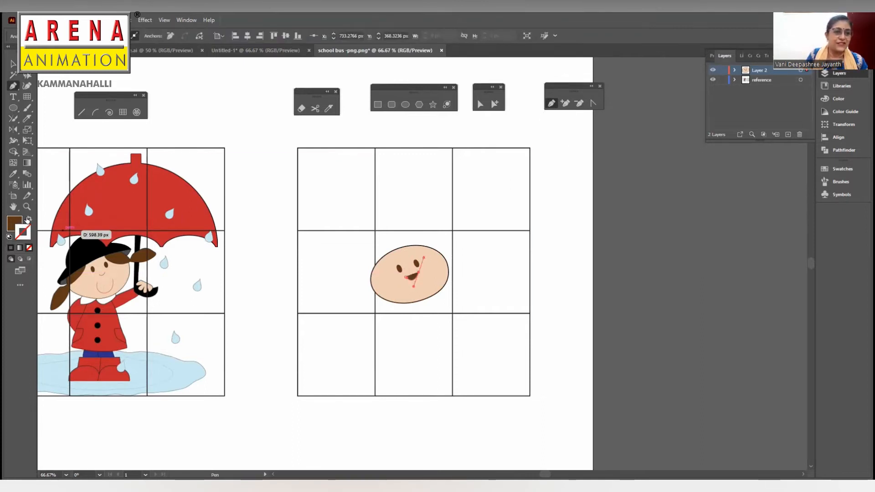
pyautogui.click(27, 219)
pyautogui.press('a')
pyautogui.moveTo(413, 286)
pyautogui.mouseDown()
pyautogui.moveTo(407, 274)
pyautogui.moveTo(414, 279)
pyautogui.mouseUp()
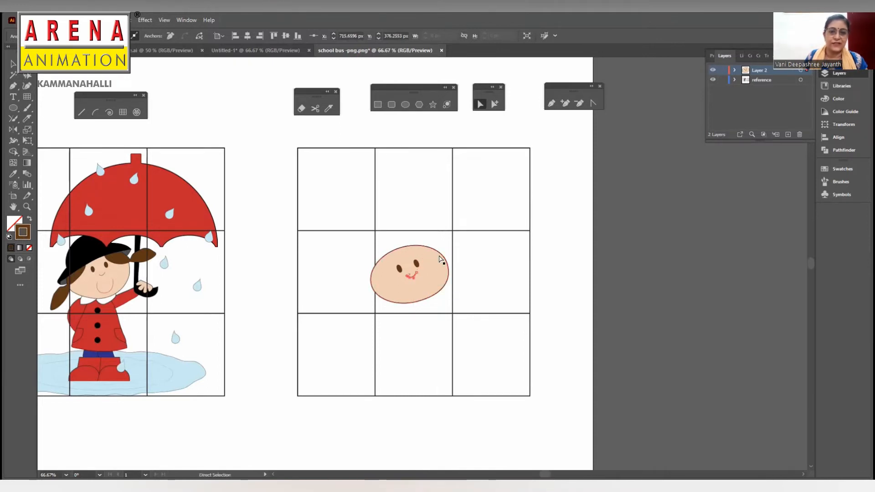
pyautogui.click(13, 64)
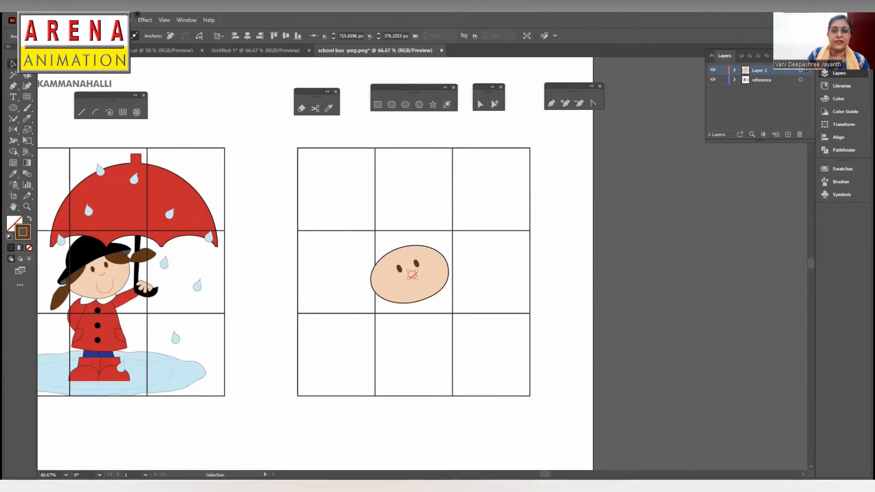
pyautogui.click(571, 212)
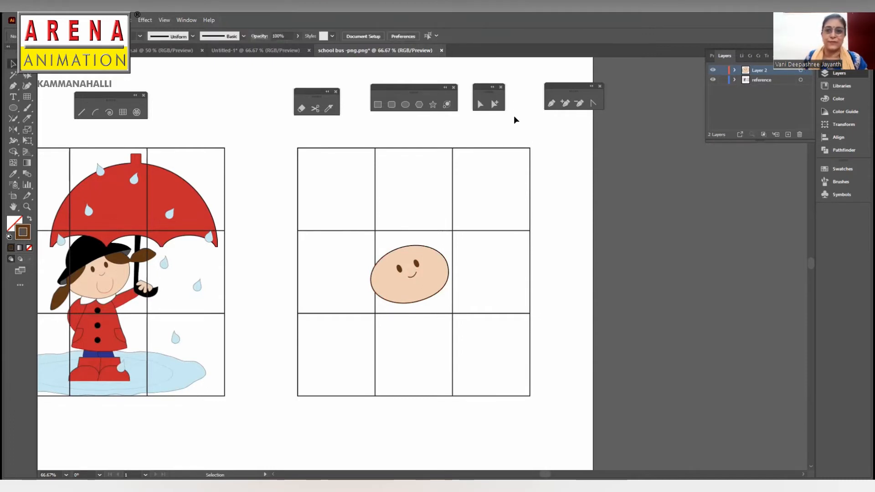
# - Draw a curved, unfilled smile below the nose with the Pen tool, ending in an upturned right side
pyautogui.click(552, 104)
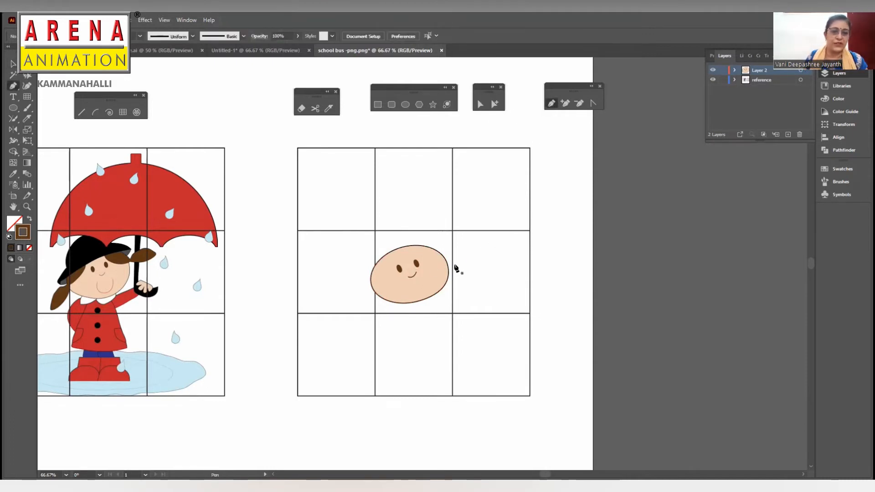
pyautogui.click(403, 286)
pyautogui.moveTo(426, 282); pyautogui.dragTo(440, 253)
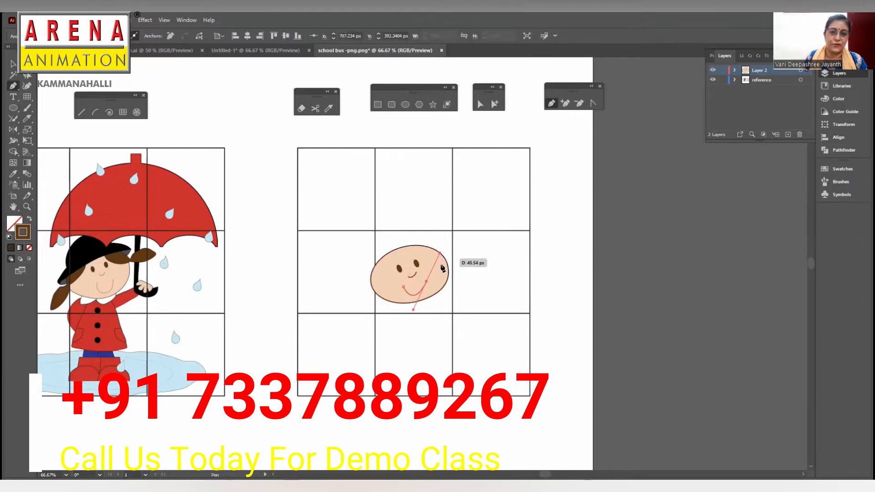
pyautogui.hotkey('ctrl', 'z')
pyautogui.moveTo(416, 292); pyautogui.dragTo(428, 286)
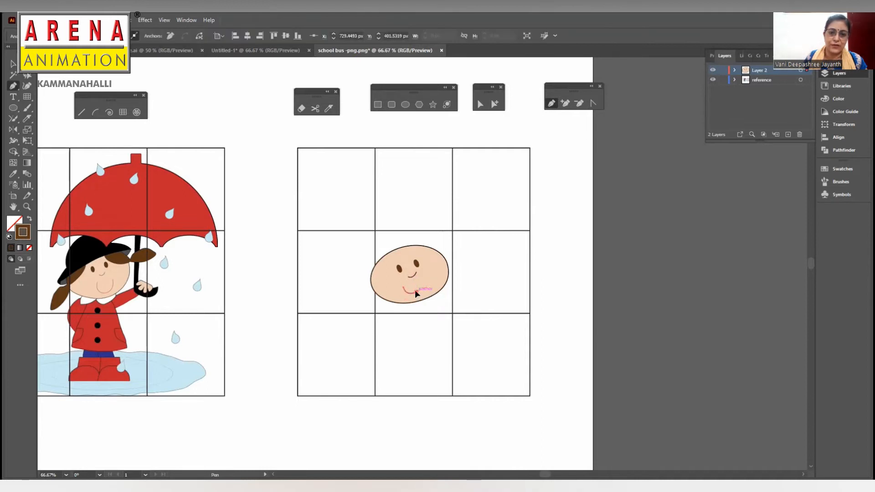
pyautogui.click(419, 265)
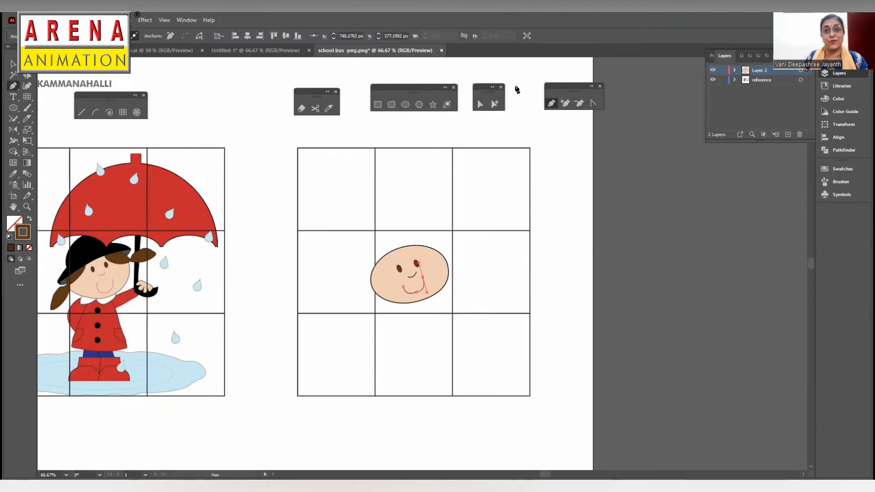
# - Refine the lower curve of the smile with Direct Selection and leave nothing selected
pyautogui.click(480, 104)
pyautogui.click(409, 298)
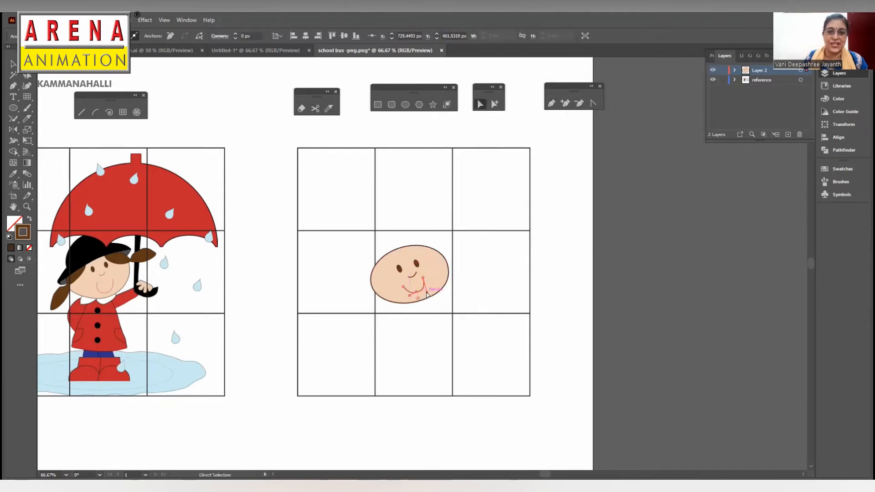
pyautogui.press('v')
pyautogui.click(472, 217)
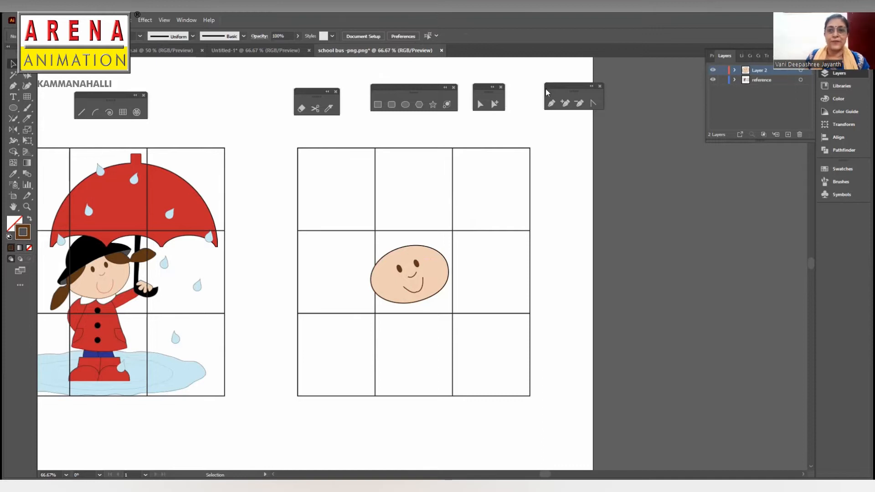
# - Draw the hair outline over the forehead with the Pen tool, including a pigtail on each side of the face
pyautogui.click(550, 104)
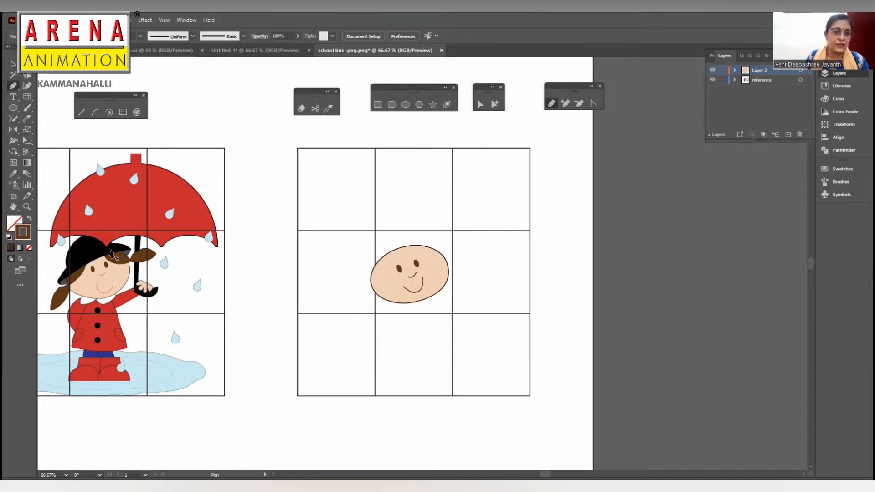
pyautogui.click(412, 246)
pyautogui.moveTo(444, 258); pyautogui.dragTo(396, 251)
pyautogui.click(444, 258)
pyautogui.click(466, 252)
pyautogui.click(413, 238)
pyautogui.moveTo(371, 277); pyautogui.dragTo(362, 318)
pyautogui.click(370, 277)
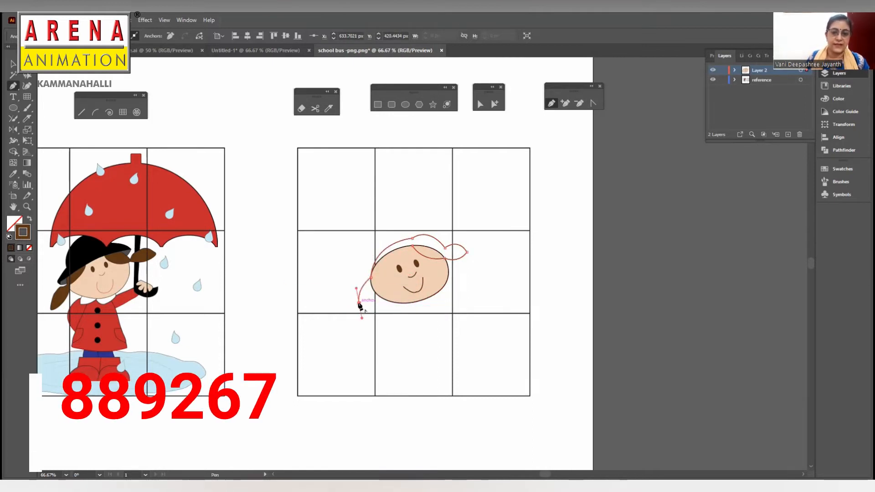
pyautogui.click(359, 303)
pyautogui.moveTo(375, 285); pyautogui.dragTo(382, 269)
pyautogui.click(375, 285)
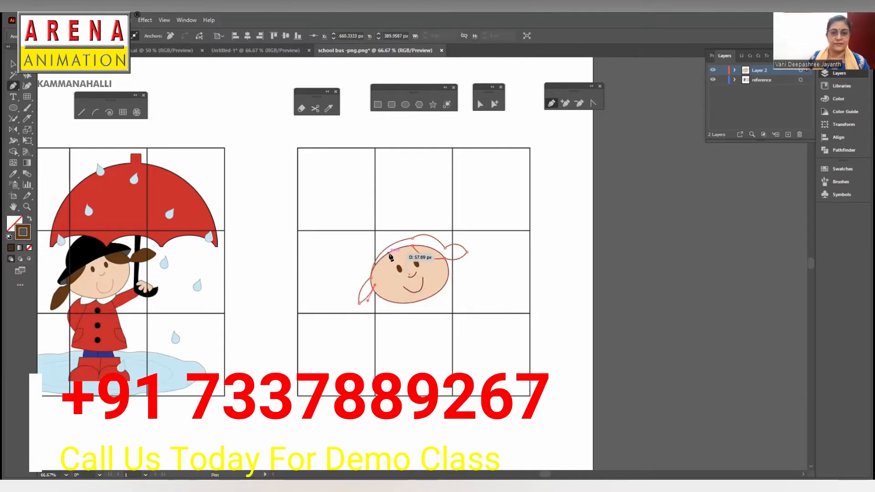
pyautogui.click(390, 252)
# - Reshape the top of the hair and the right pigtail by adjusting their anchor points and handles with Direct Selection
pyautogui.click(481, 105)
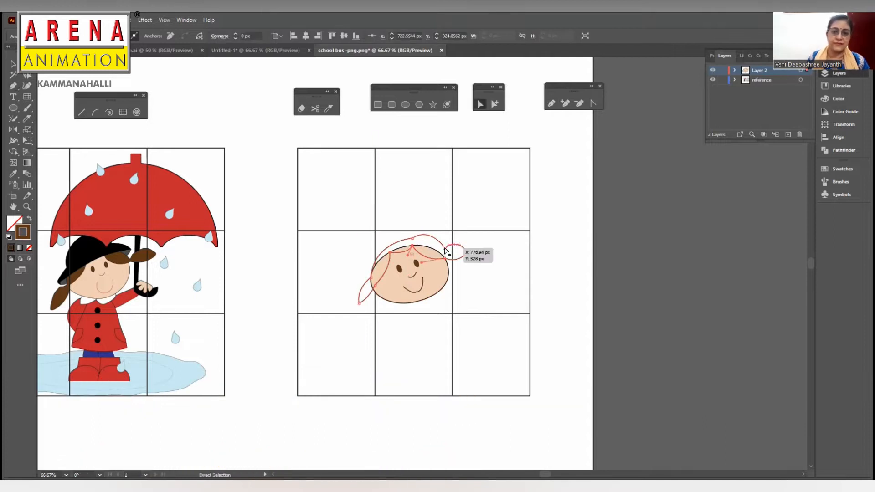
pyautogui.moveTo(443, 254); pyautogui.dragTo(466, 250)
pyautogui.moveTo(444, 252); pyautogui.dragTo(439, 247)
pyautogui.moveTo(444, 259); pyautogui.dragTo(432, 236)
pyautogui.hotkey('ctrl', 'z')
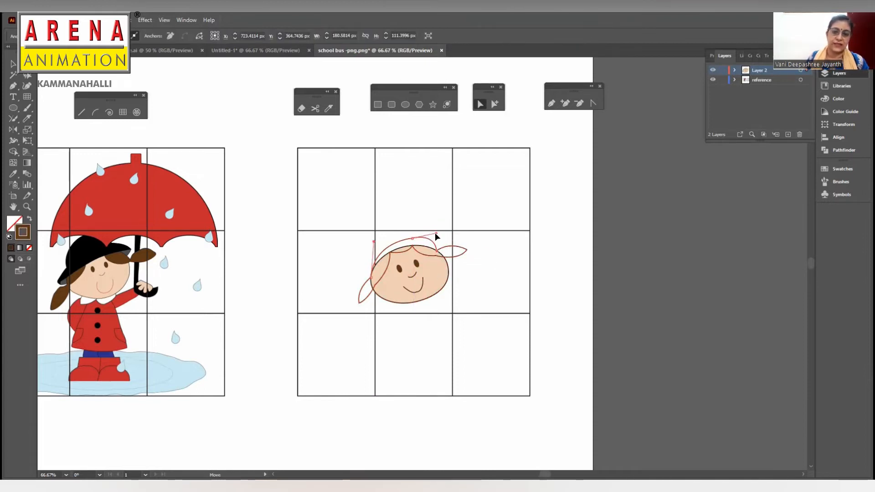
pyautogui.click(467, 251)
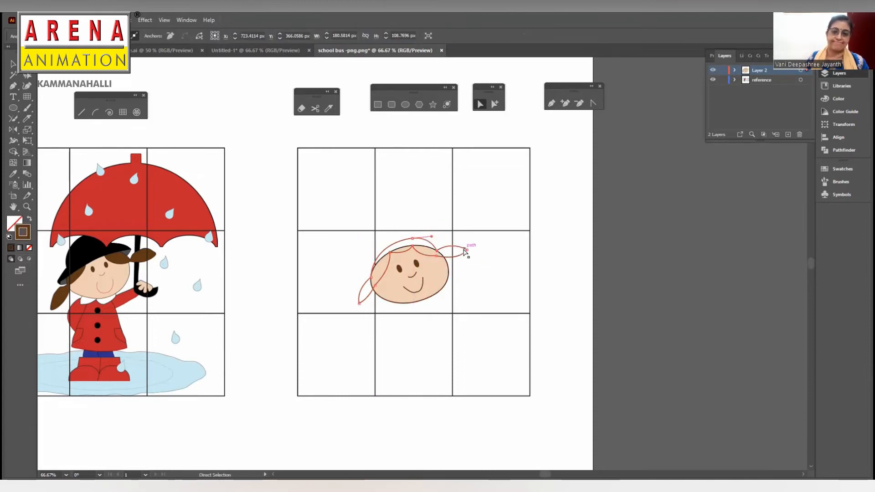
# - Fill the hair with the brown sampled from the picture's hair and leave nothing selected
pyautogui.click(14, 174)
pyautogui.click(130, 249)
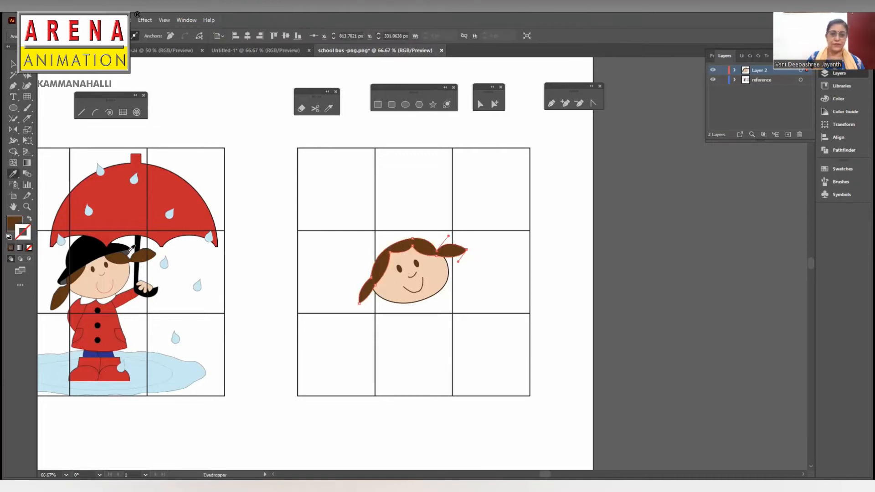
pyautogui.press('v')
pyautogui.click(545, 218)
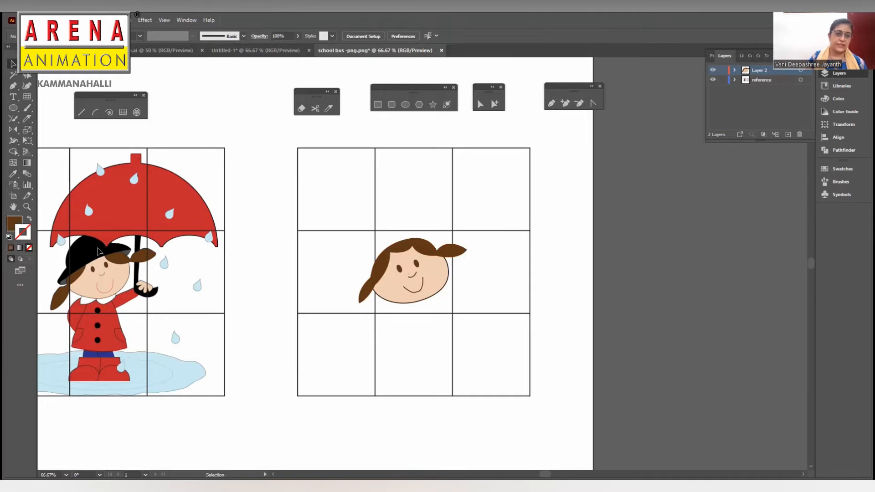
# - Draw the hat with its brim over the hair with the Pen tool and fill it with the black sampled from the picture's hat
pyautogui.click(552, 104)
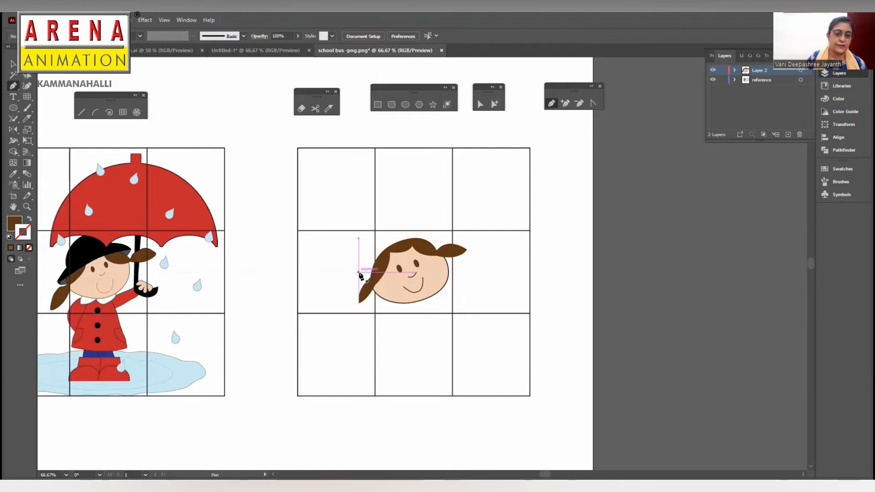
pyautogui.click(370, 260)
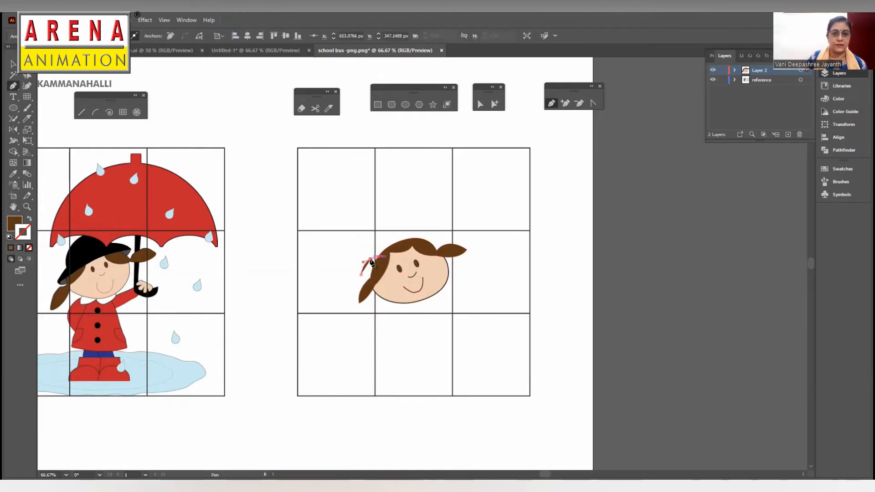
pyautogui.moveTo(390, 231); pyautogui.dragTo(444, 243)
pyautogui.hotkey('ctrl', 'z')
pyautogui.click(440, 238)
pyautogui.moveTo(361, 274); pyautogui.dragTo(343, 296)
pyautogui.press('i')
pyautogui.click(92, 248)
# - Reshape the hat's crown and the left tip of its brim with Direct Selection, leaving nothing selected
pyautogui.press('a')
pyautogui.click(389, 229)
pyautogui.moveTo(408, 226); pyautogui.dragTo(412, 228)
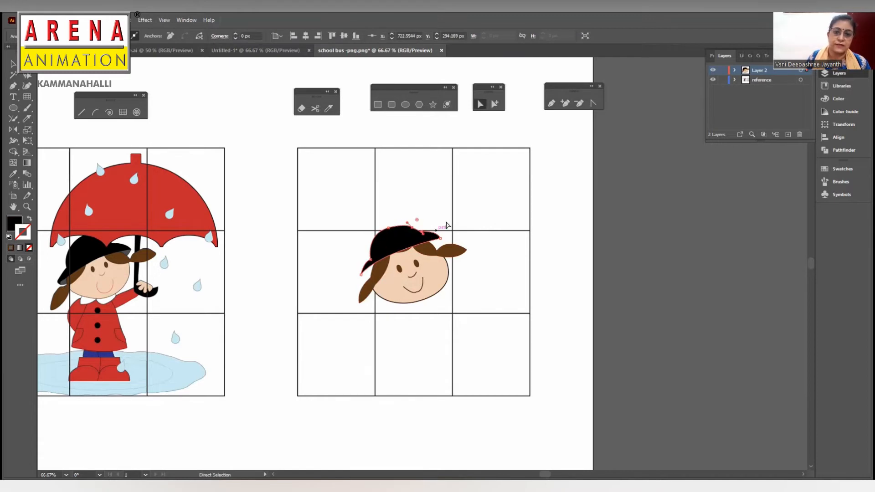
pyautogui.moveTo(361, 274); pyautogui.dragTo(361, 277)
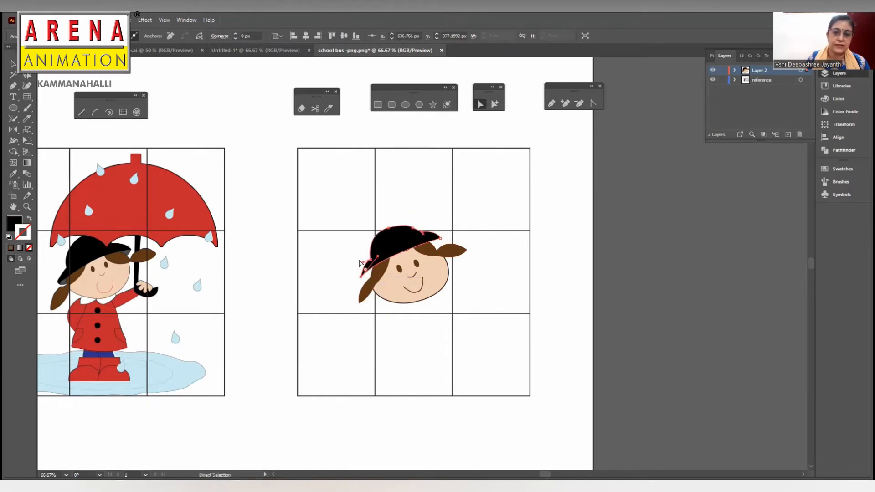
pyautogui.press('v')
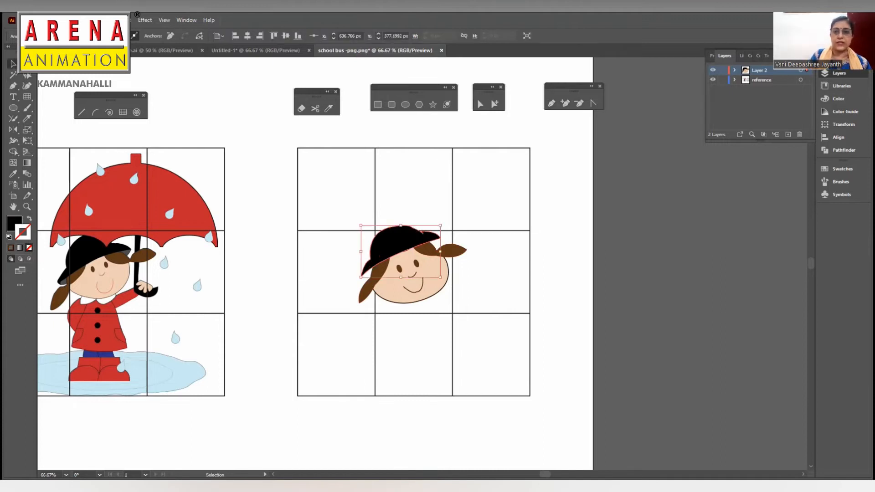
pyautogui.click(559, 158)
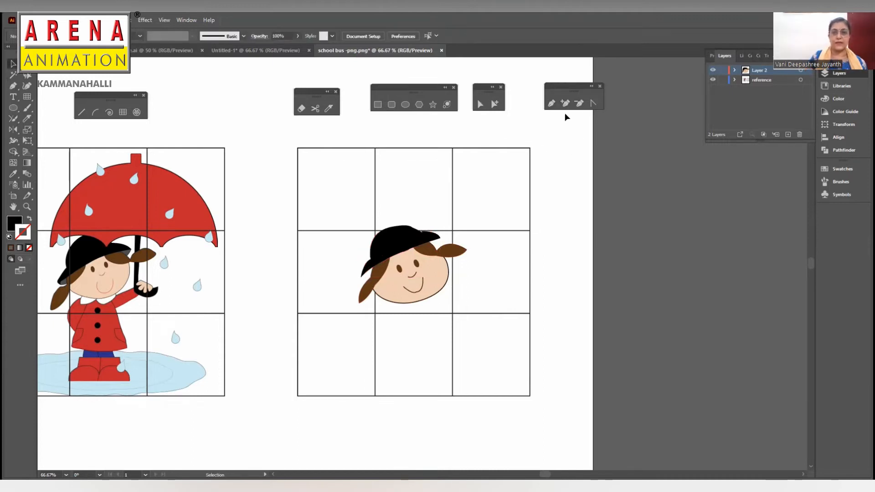
# - Draw a curved shape for the underside of the hat brim with the Pen tool and fill it with the picture's dark grey
pyautogui.click(551, 103)
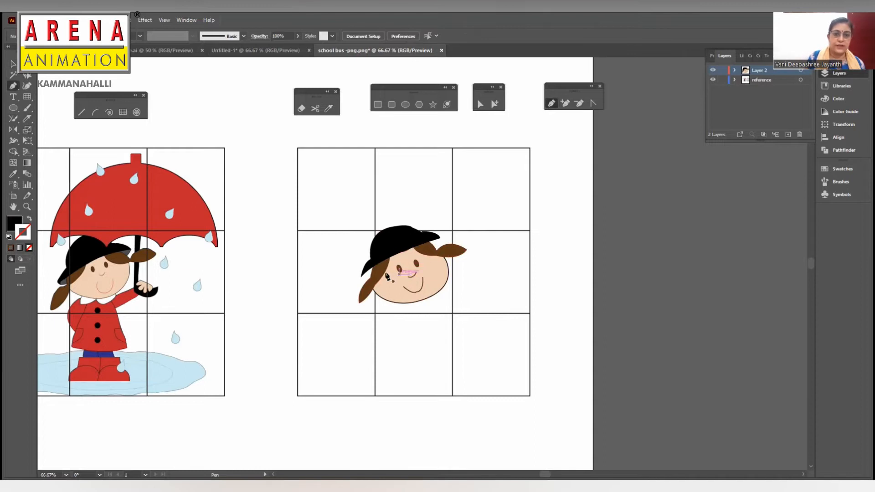
pyautogui.click(369, 276)
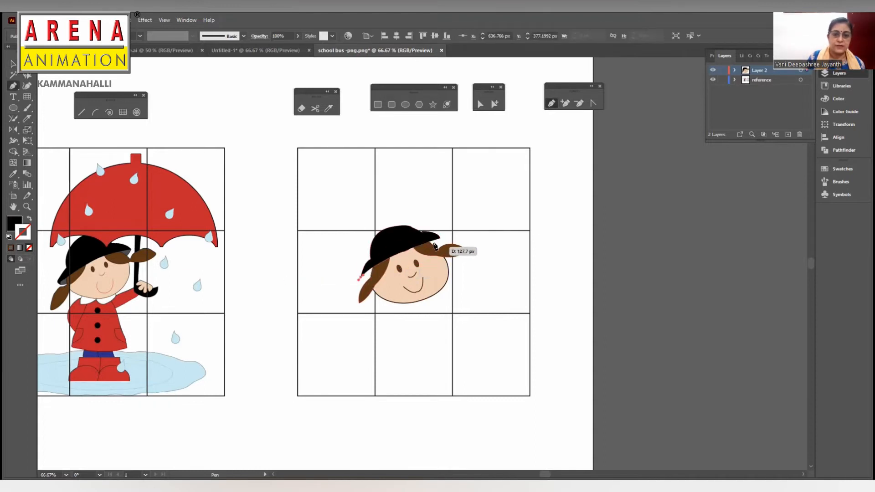
pyautogui.moveTo(441, 240); pyautogui.dragTo(455, 217)
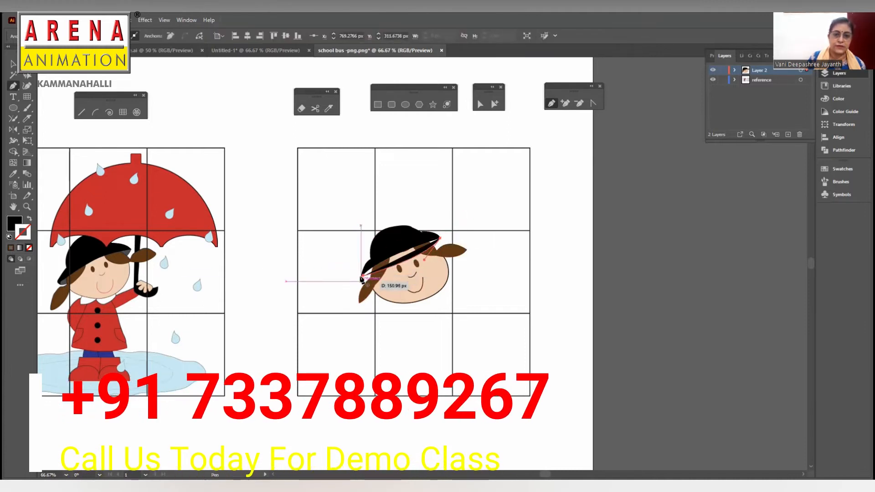
pyautogui.click(350, 294)
pyautogui.moveTo(349, 293); pyautogui.dragTo(340, 306)
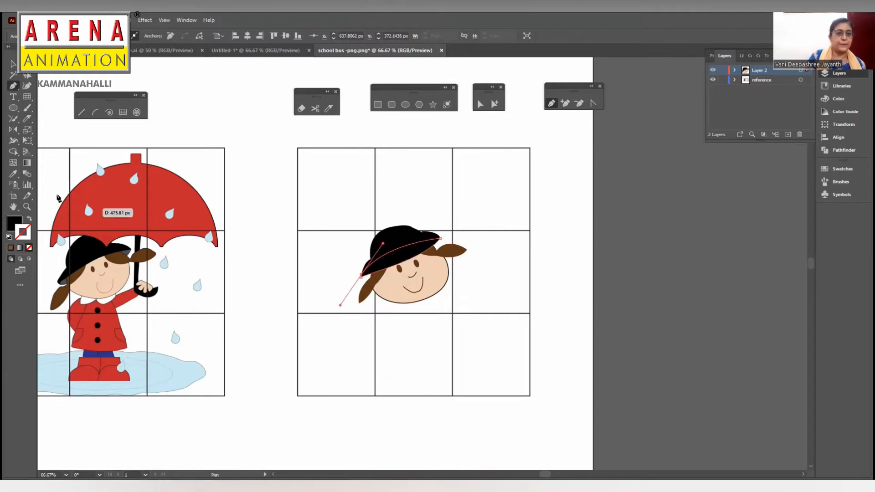
pyautogui.click(13, 174)
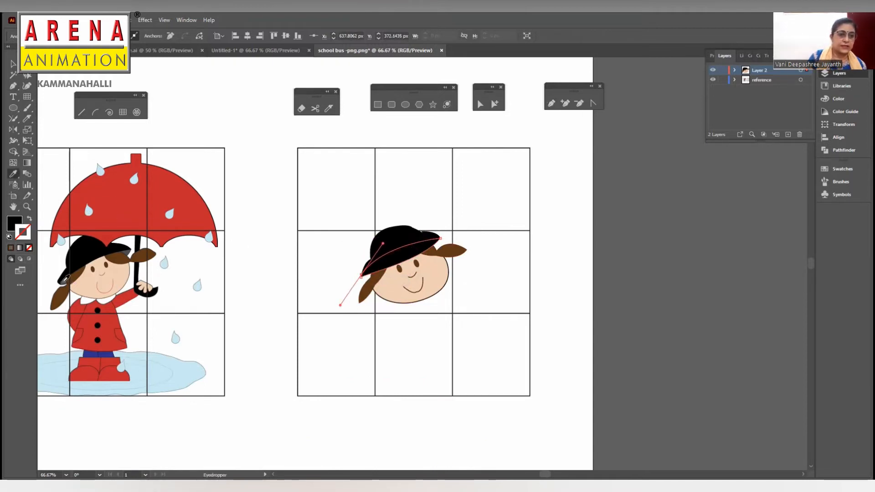
pyautogui.click(66, 278)
pyautogui.click(13, 64)
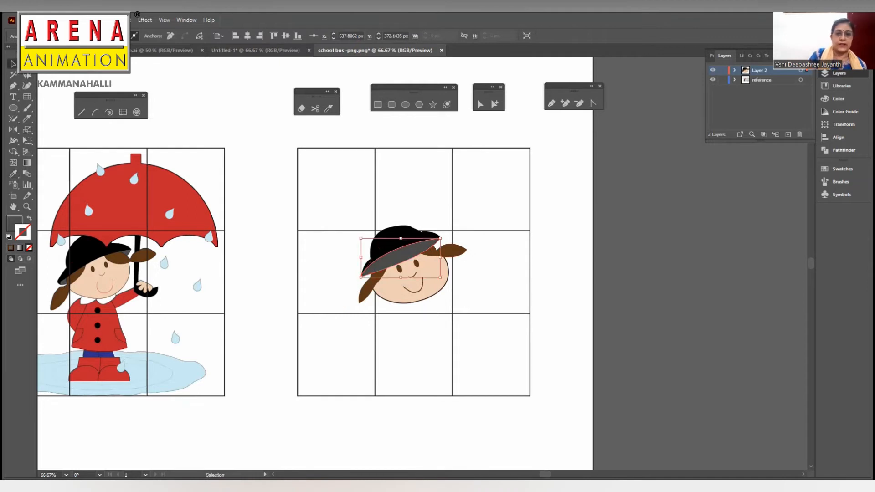
pyautogui.rightClick(395, 254)
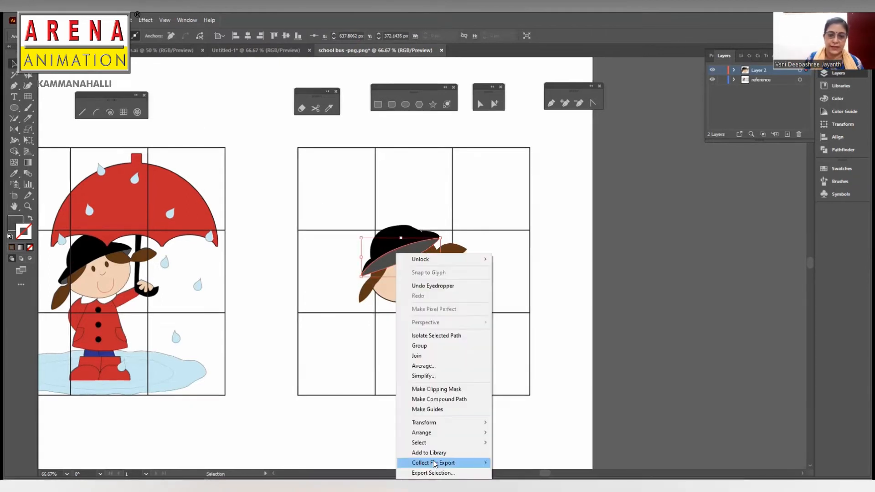
pyautogui.click(424, 365)
pyautogui.click(395, 261)
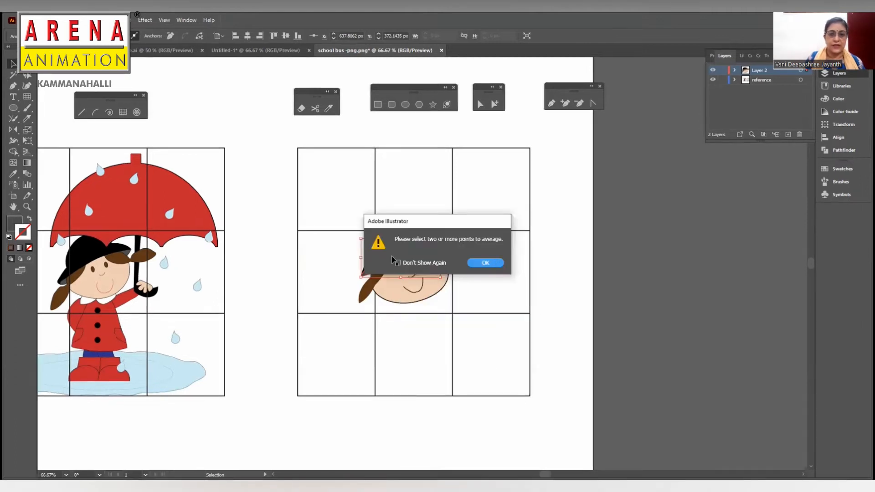
pyautogui.click(482, 262)
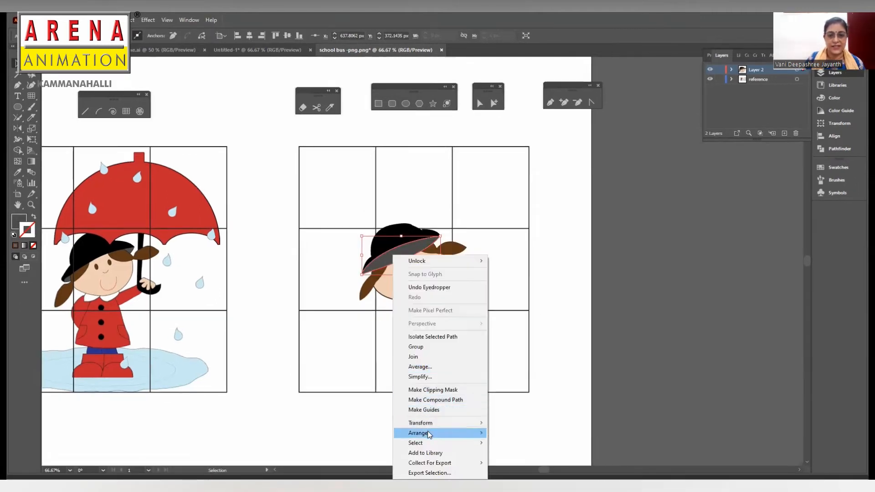
# - Send the grey brim underside to the back of the stacking order and leave nothing selected
pyautogui.moveTo(429, 435)
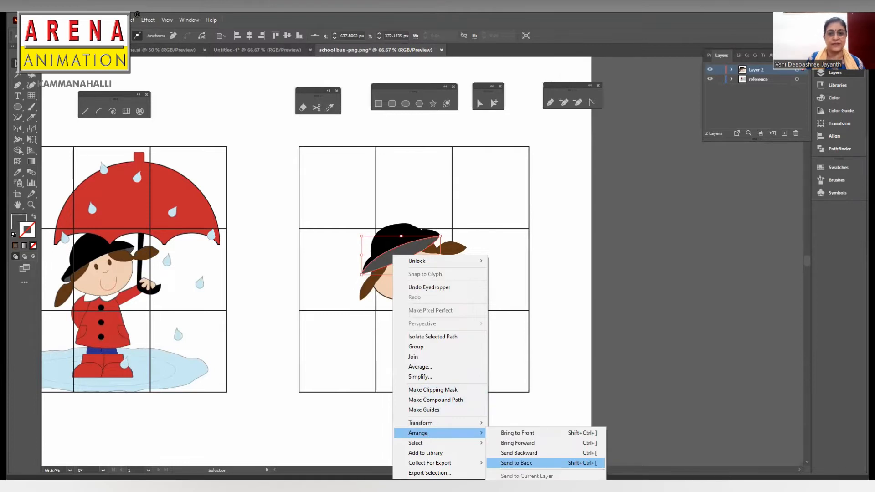
pyautogui.click(516, 463)
pyautogui.click(607, 279)
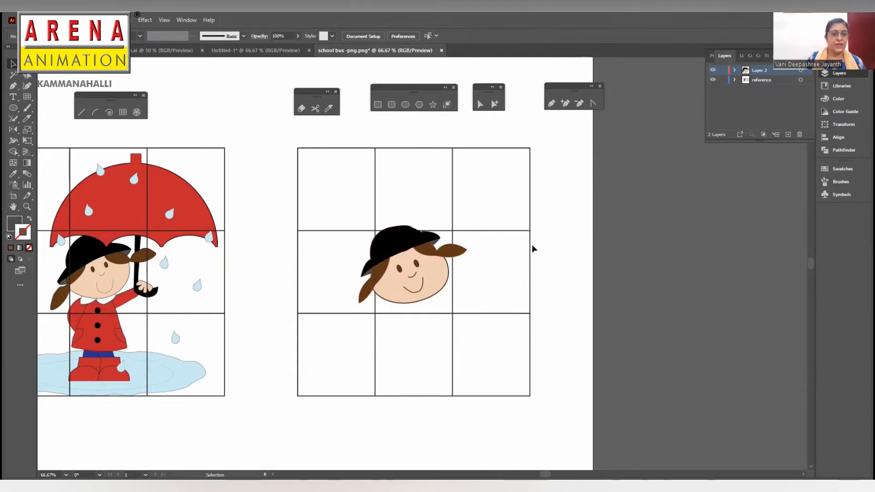
# - Create a new layer and draw the two-lobed collar under the chin with the Pen tool, filled with the picture's white
pyautogui.scroll(-2, 545, 241)
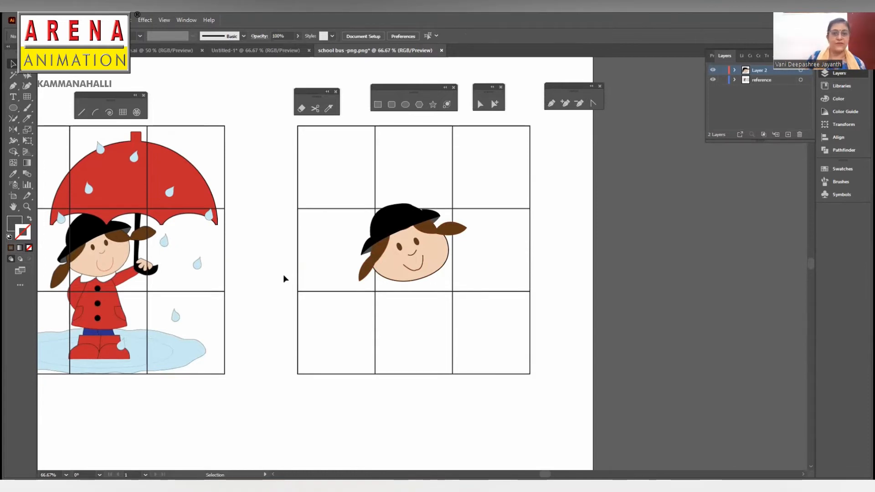
pyautogui.moveTo(401, 271); pyautogui.dragTo(408, 285)
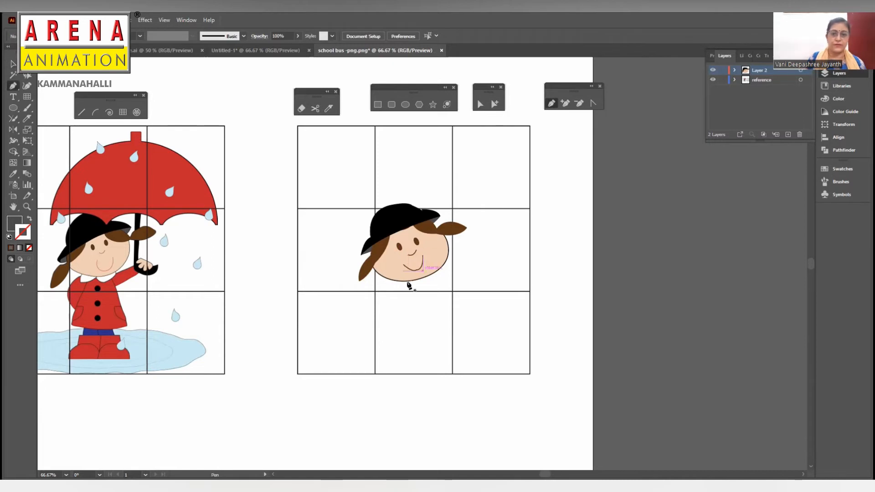
pyautogui.click(788, 135)
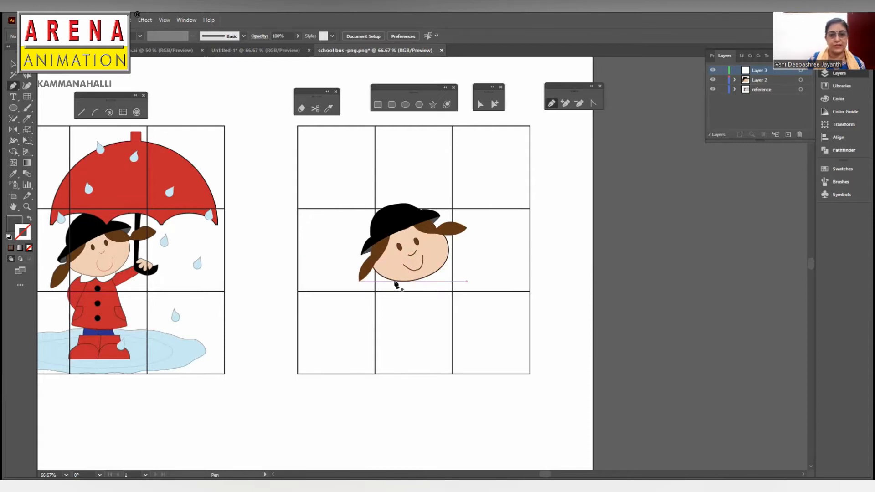
pyautogui.moveTo(395, 283); pyautogui.dragTo(380, 296)
pyautogui.click(396, 295)
pyautogui.click(416, 282)
pyautogui.click(432, 289)
pyautogui.click(437, 272)
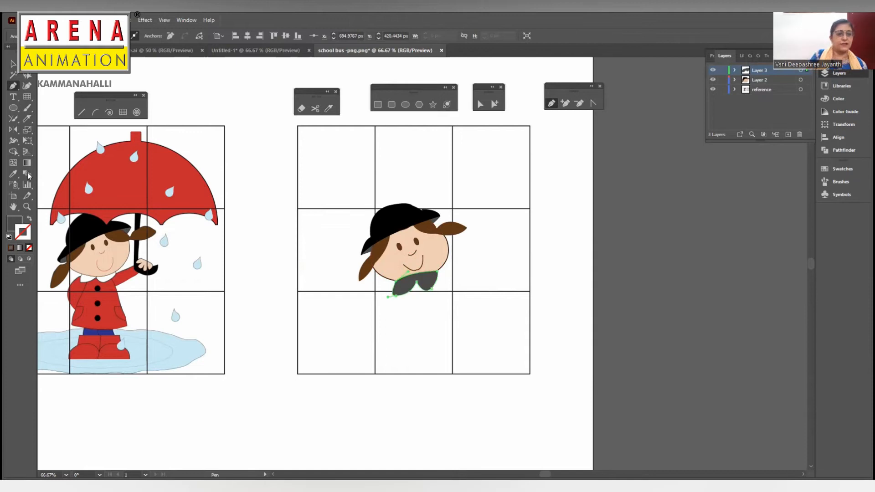
pyautogui.click(12, 174)
pyautogui.click(91, 278)
pyautogui.click(13, 63)
# - Place the collar's layer beneath the head's layer, naming the head's layer face and the collar's layer dress
pyautogui.moveTo(781, 71); pyautogui.dragTo(782, 82)
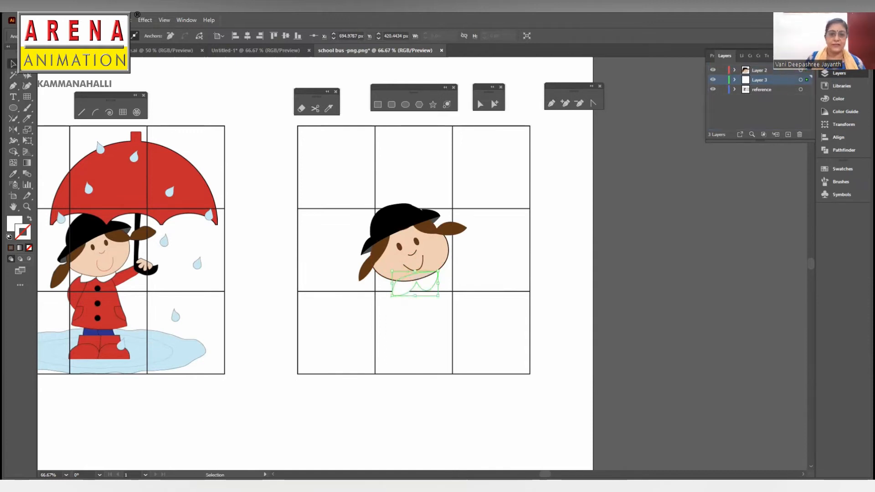
pyautogui.doubleClick(765, 70)
pyautogui.write('face')
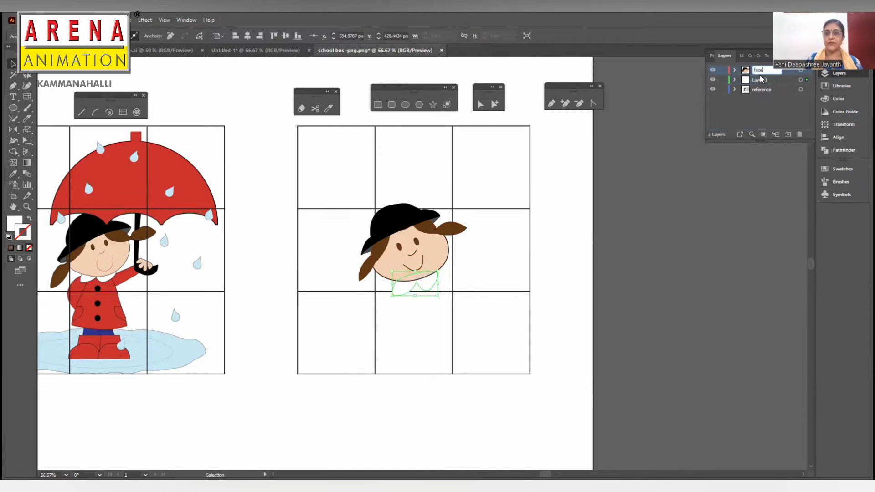
pyautogui.doubleClick(759, 79)
pyautogui.write('dress')
pyautogui.click(671, 191)
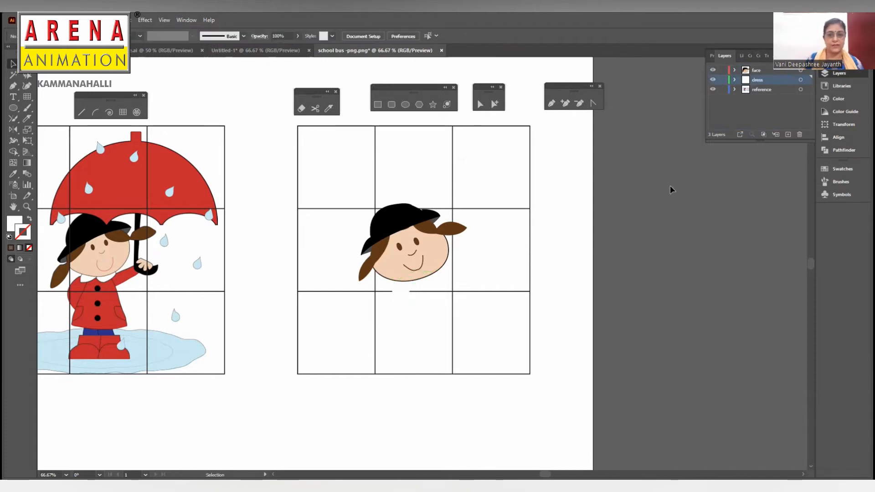
# - Draw the coat outline with its curved hem and raised sleeve with the Pen tool, using a black stroke and no fill
pyautogui.click(401, 290)
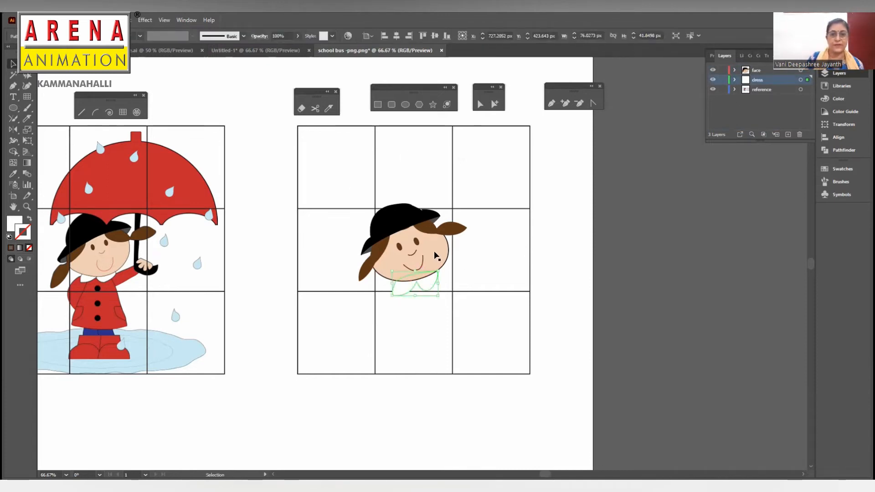
pyautogui.click(552, 105)
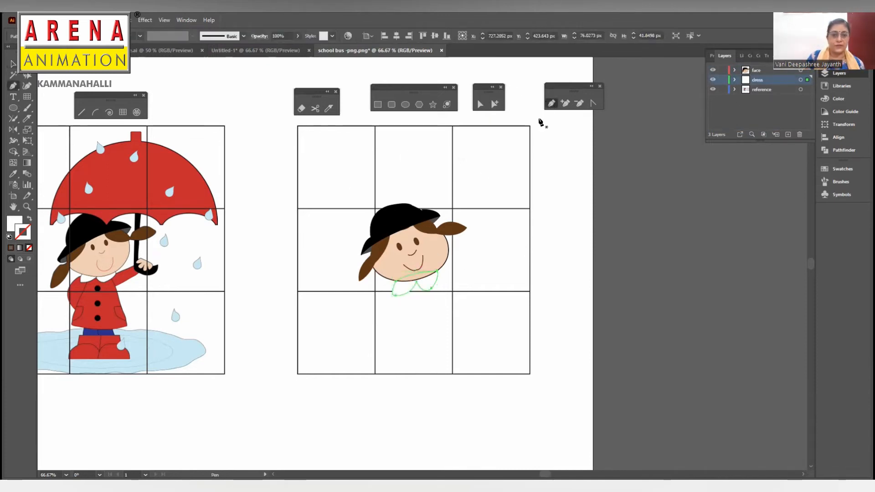
pyautogui.click(392, 281)
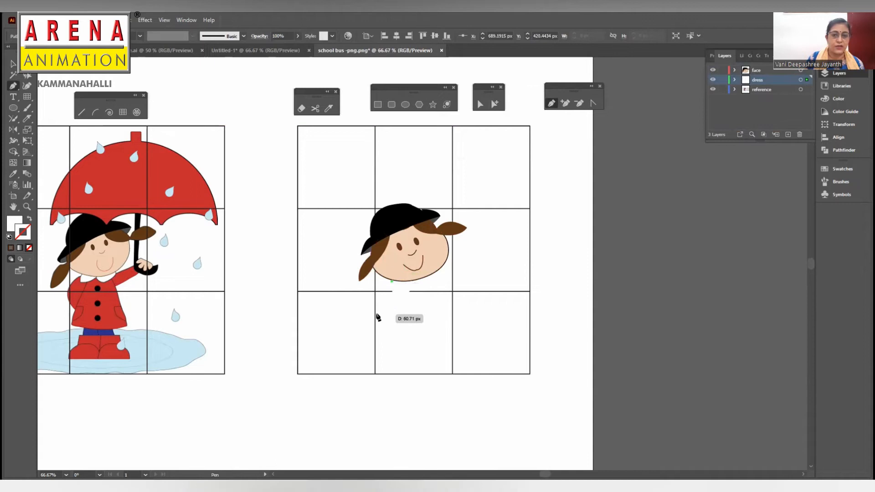
pyautogui.moveTo(376, 311); pyautogui.dragTo(386, 339)
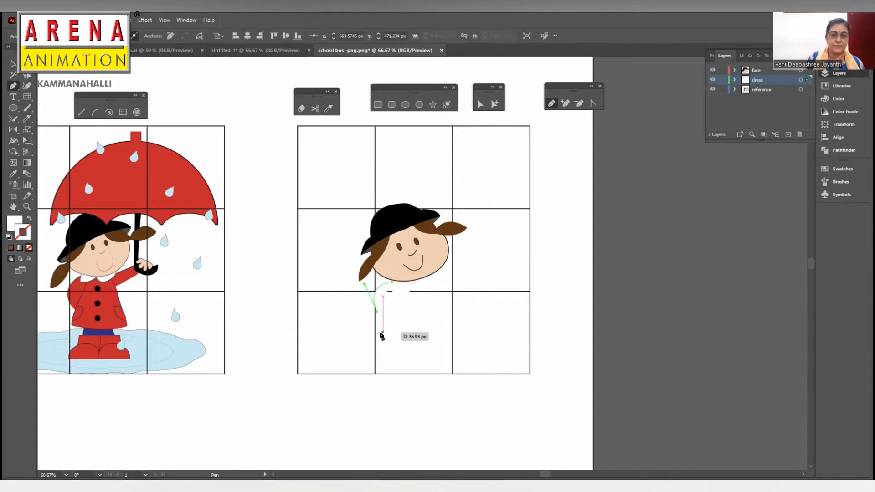
pyautogui.click(378, 334)
pyautogui.click(29, 219)
pyautogui.click(750, 55)
pyautogui.click(783, 107)
pyautogui.click(12, 223)
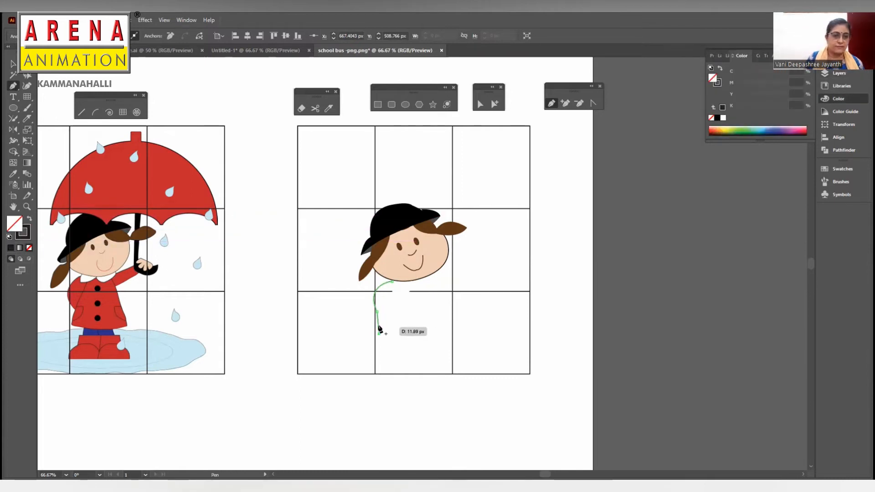
pyautogui.moveTo(433, 336); pyautogui.dragTo(459, 319)
pyautogui.click(433, 336)
pyautogui.click(422, 291)
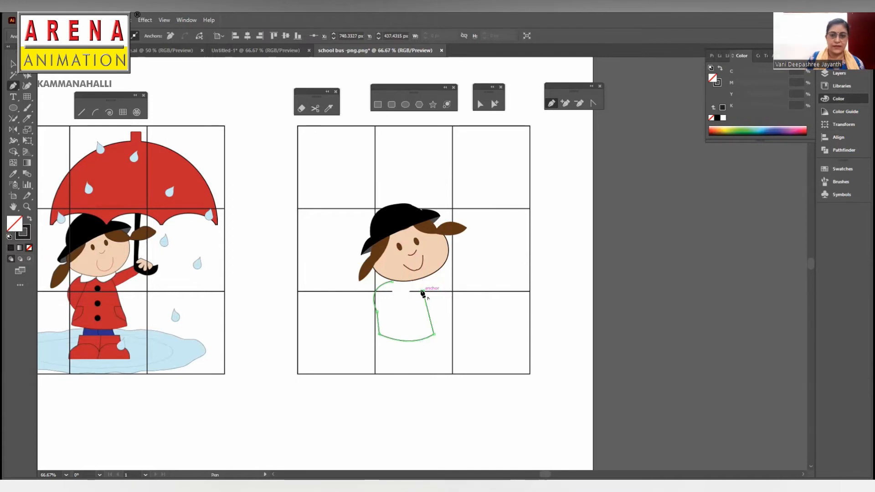
pyautogui.click(452, 273)
pyautogui.click(449, 265)
pyautogui.moveTo(393, 281); pyautogui.dragTo(379, 292)
# - Fill the coat with the red sampled from the picture's umbrella and leave it deselected
pyautogui.click(14, 174)
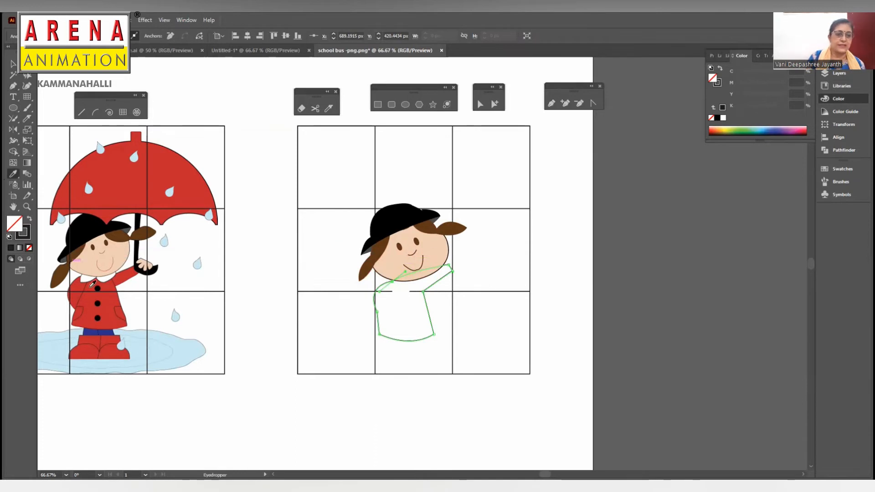
pyautogui.click(82, 182)
pyautogui.click(13, 63)
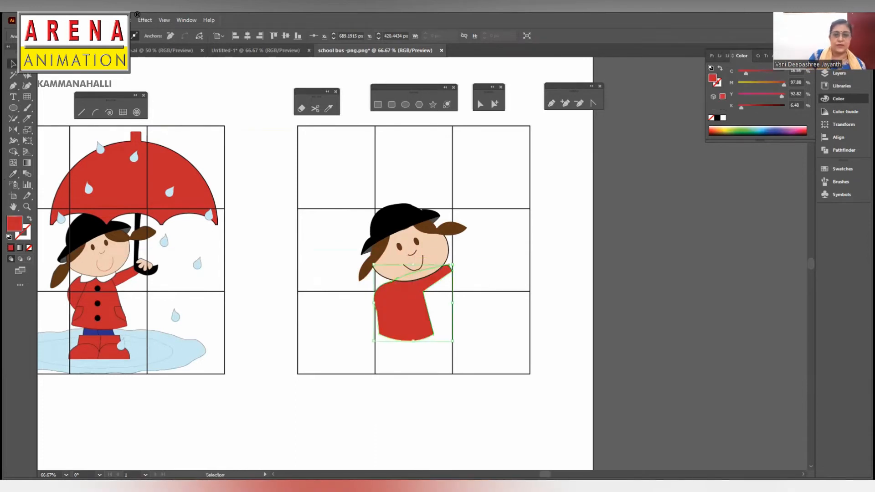
pyautogui.click(488, 258)
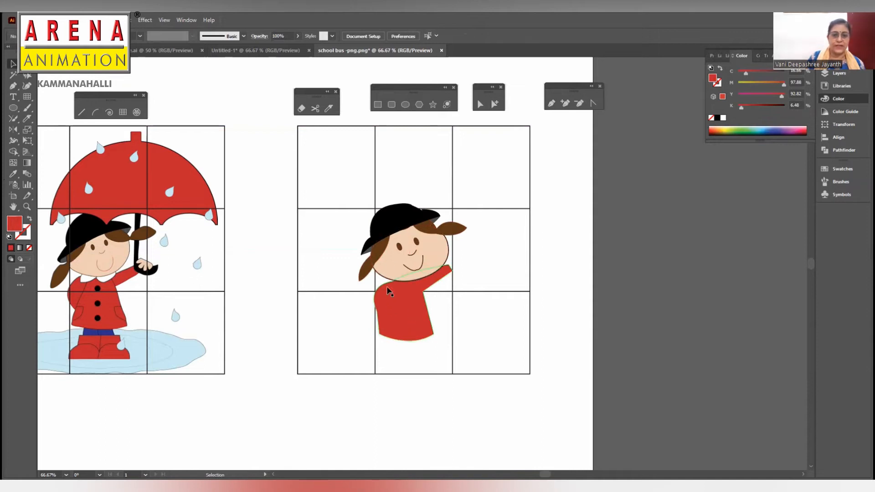
# - Draw a straight black line across the coat from the collar to the left hem corner to mark off the back arm
pyautogui.click(30, 220)
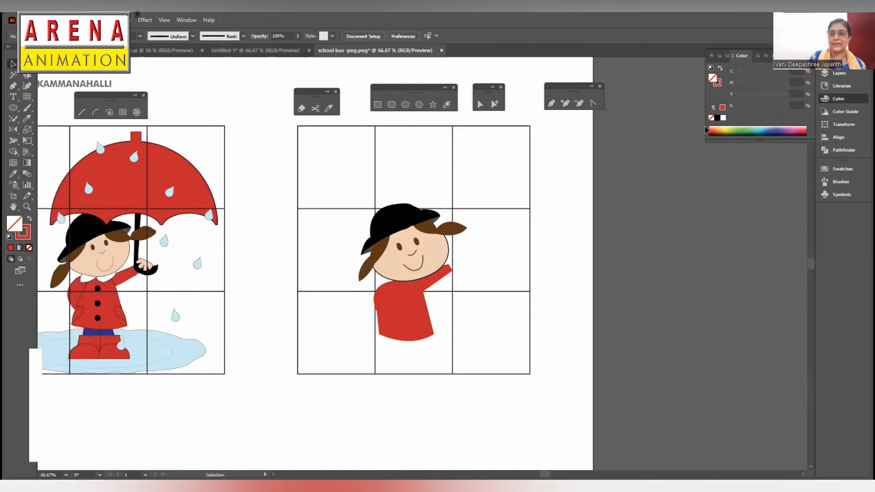
pyautogui.click(717, 117)
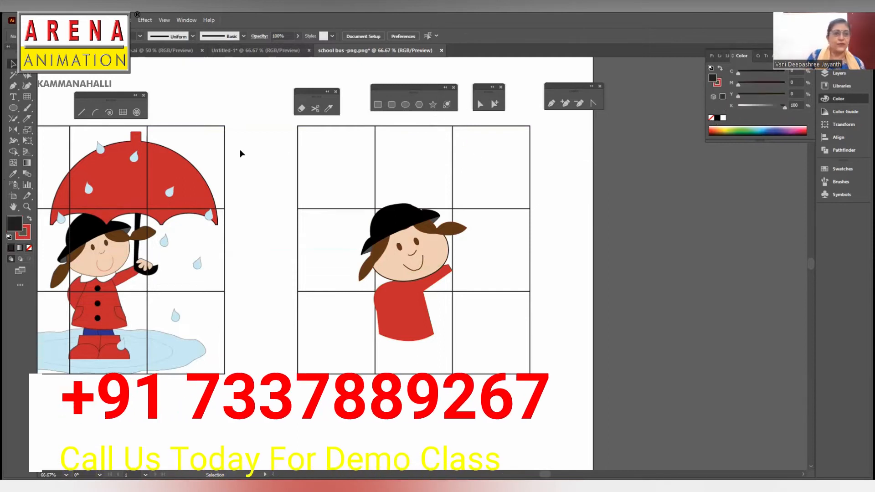
pyautogui.click(82, 112)
pyautogui.moveTo(395, 287); pyautogui.dragTo(378, 331)
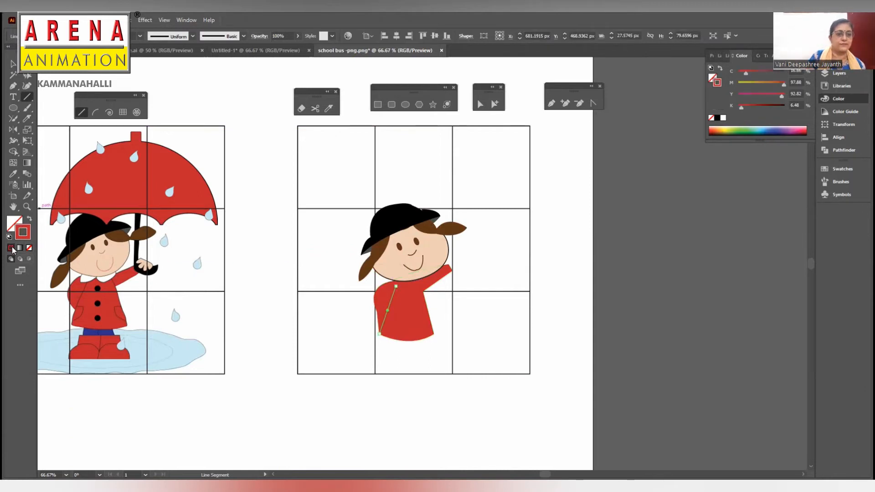
pyautogui.click(13, 64)
pyautogui.click(404, 319)
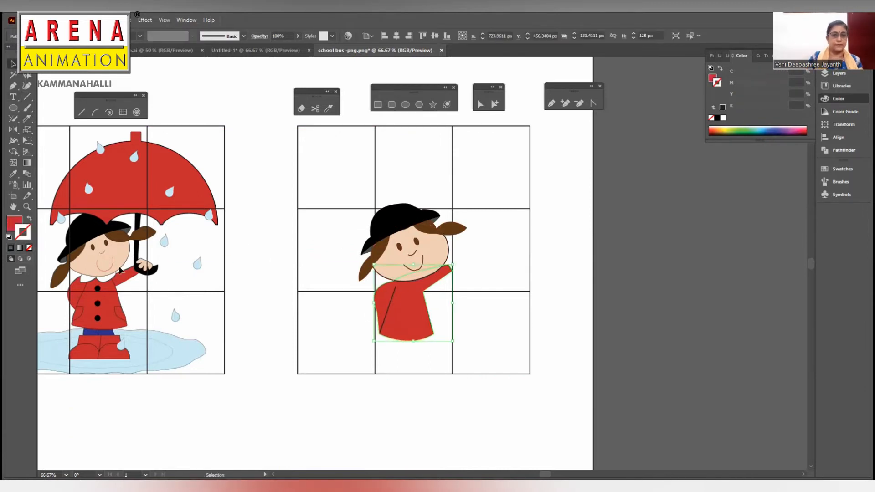
pyautogui.click(499, 306)
# - Bring the collar in front of the coat and seam line in the dress layer and shrink it to about 66 px wide
pyautogui.click(838, 73)
pyautogui.click(734, 81)
pyautogui.click(779, 97)
pyautogui.moveTo(782, 97); pyautogui.dragTo(780, 85)
pyautogui.click(401, 284)
pyautogui.moveTo(449, 281); pyautogui.dragTo(429, 280)
# - Move the coat's left side anchor inward and bulge the back arm outward with Direct Selection
pyautogui.click(382, 313)
pyautogui.press('a')
pyautogui.moveTo(377, 312)
pyautogui.mouseDown()
pyautogui.moveTo(386, 313)
pyautogui.moveTo(361, 291)
pyautogui.moveTo(383, 315)
pyautogui.mouseUp()
pyautogui.moveTo(357, 292); pyautogui.dragTo(391, 279)
pyautogui.click(463, 281)
pyautogui.click(382, 314)
pyautogui.click(414, 294)
# - Place the anchor beneath the back arm on the seam line and adjust its handle to round the arm's curve
pyautogui.hotkey('ctrl', '+')
pyautogui.hotkey('ctrl', '+')
pyautogui.hotkey('ctrl', '+')
pyautogui.moveTo(332, 299); pyautogui.dragTo(342, 301)
pyautogui.hotkey('ctrl', 'z')
pyautogui.click(332, 299)
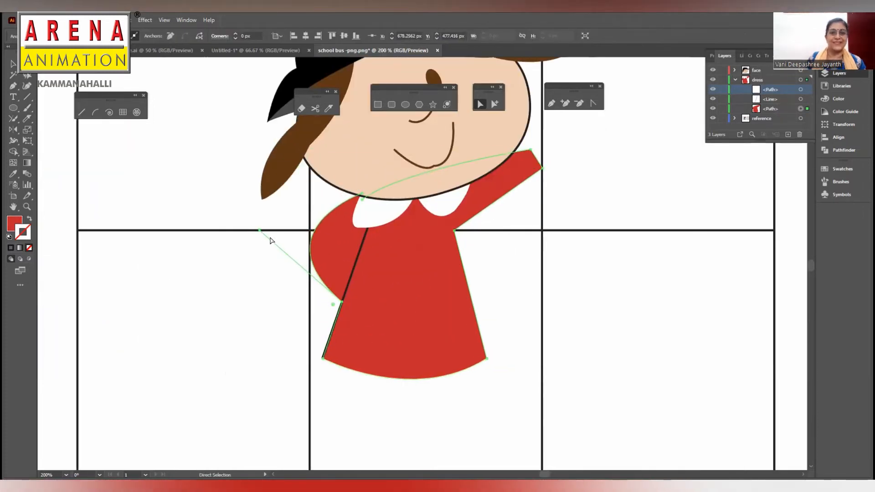
pyautogui.moveTo(259, 230); pyautogui.dragTo(254, 230)
pyautogui.click(524, 271)
# - Give the red coat a black outline stroke and leave it deselected
pyautogui.click(421, 273)
pyautogui.click(10, 247)
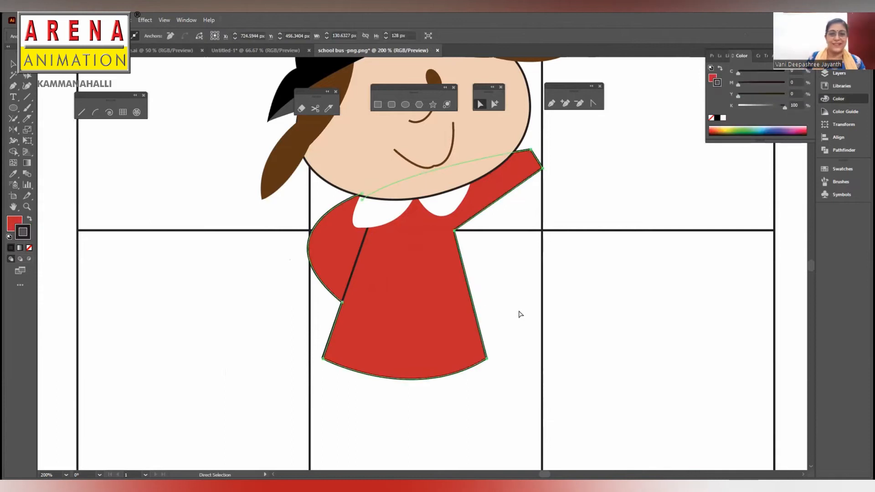
pyautogui.click(521, 314)
# - Draw a small round button on the coat's front just below the collar with the Ellipse tool and fill it black
pyautogui.hotkey('ctrl', '-')
pyautogui.hotkey('ctrl', '-')
pyautogui.moveTo(292, 300); pyautogui.dragTo(444, 293)
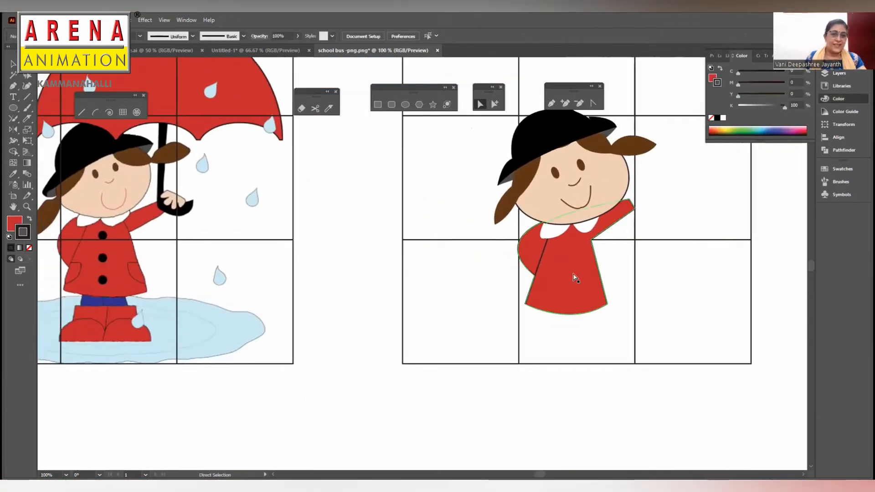
pyautogui.press('l')
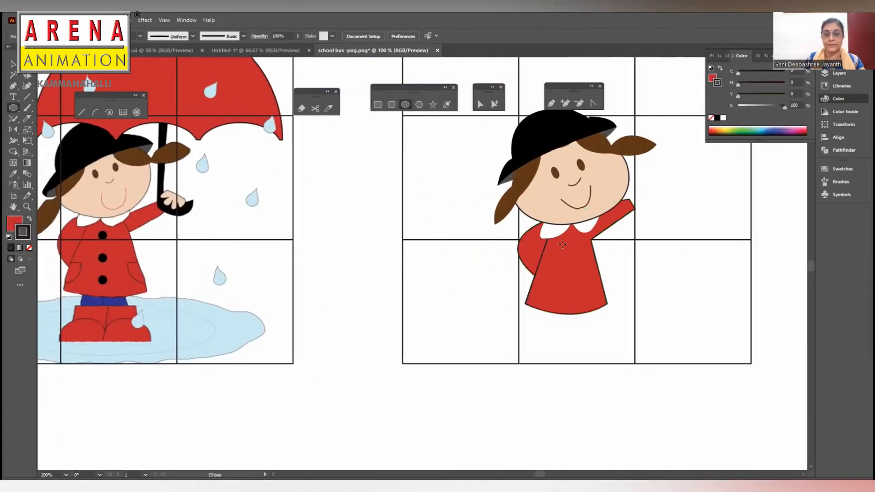
pyautogui.moveTo(561, 240); pyautogui.dragTo(572, 251)
pyautogui.click(29, 219)
pyautogui.click(12, 64)
pyautogui.click(460, 210)
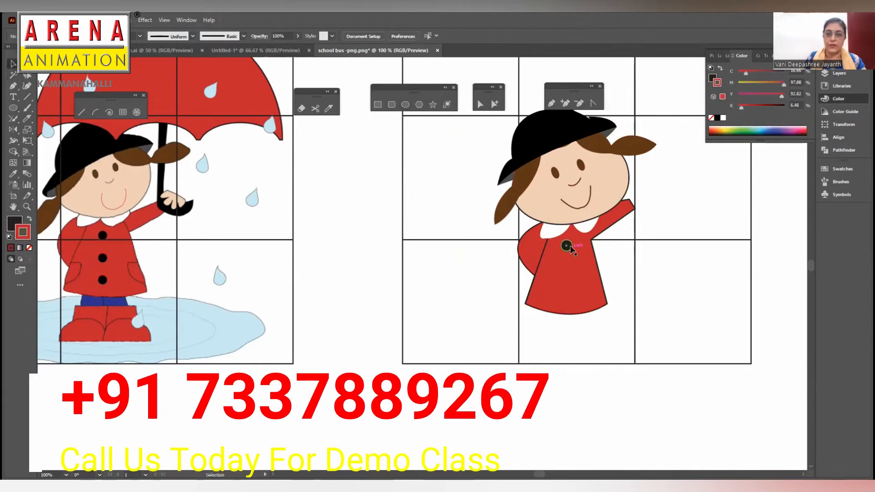
# - Copy the black button down the coat's front to make a column of three buttons
pyautogui.moveTo(567, 247); pyautogui.dragTo(566, 292)
pyautogui.keyDown('shift'); pyautogui.click(600, 305); pyautogui.keyUp('shift')
pyautogui.click(637, 279)
# - Draw a curved pocket outline against the coat's left edge with the Pen tool, using a black stroke and no fill
pyautogui.click(551, 104)
pyautogui.click(29, 218)
pyautogui.click(15, 223)
pyautogui.click(29, 247)
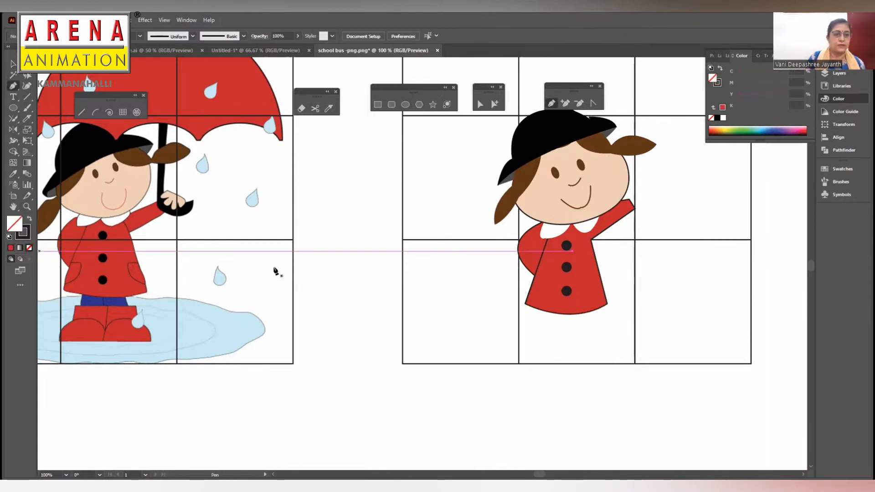
pyautogui.click(538, 274)
pyautogui.click(548, 277)
pyautogui.moveTo(530, 288); pyautogui.dragTo(518, 282)
pyautogui.press('a')
pyautogui.click(533, 287)
pyautogui.hotkey('ctrl', '=')
pyautogui.click(654, 284)
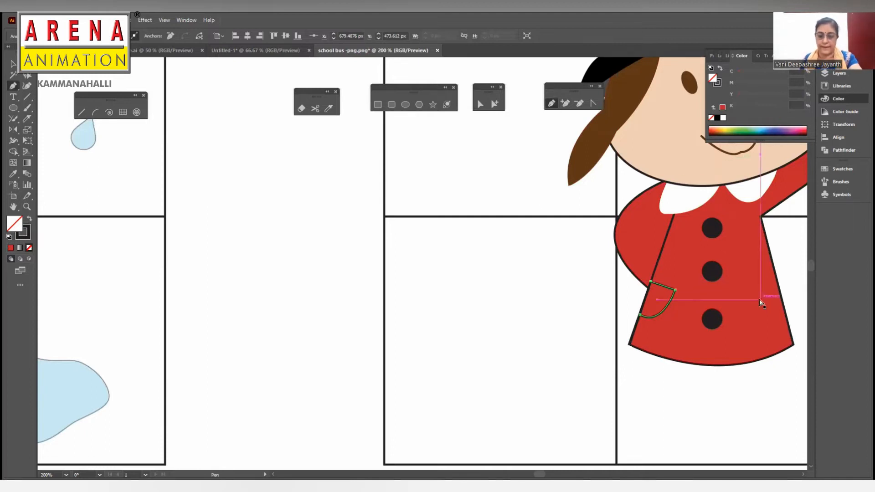
# - Draw a matching curved pocket outline against the coat's right edge with the Pen tool and leave it deselected
pyautogui.hotkey('ctrl', '-')
pyautogui.moveTo(610, 248); pyautogui.dragTo(749, 233)
pyautogui.hotkey('ctrl', '-')
pyautogui.moveTo(657, 247); pyautogui.dragTo(728, 244)
pyautogui.click(557, 261)
pyautogui.click(546, 260)
pyautogui.moveTo(560, 276); pyautogui.dragTo(580, 283)
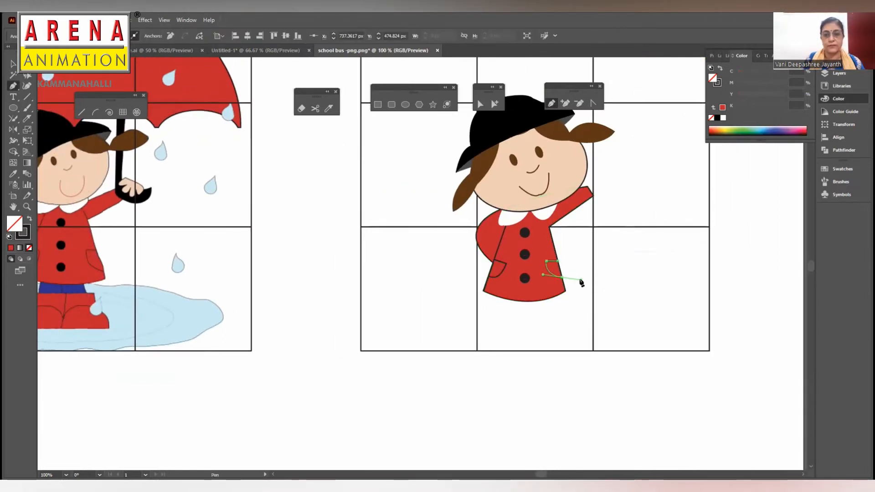
pyautogui.press('v')
pyautogui.click(455, 236)
# - Add a black outline stroke to the white collar and leave it deselected
pyautogui.moveTo(402, 226); pyautogui.dragTo(475, 245)
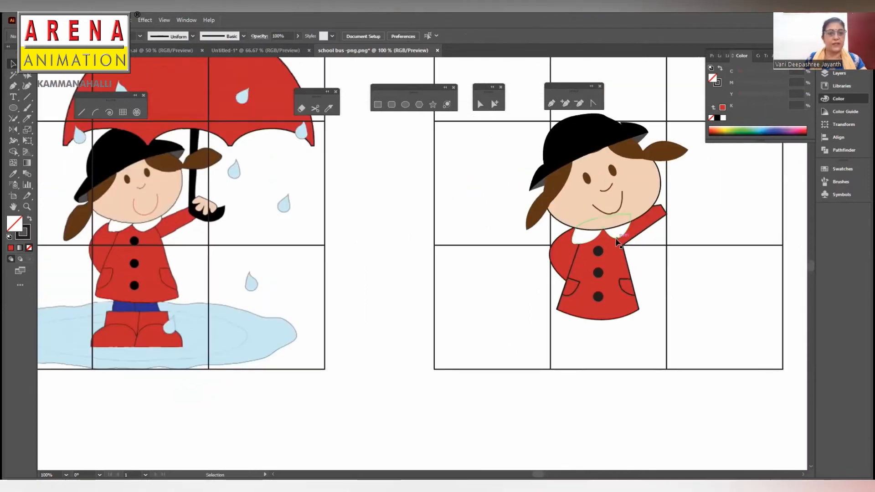
pyautogui.click(615, 234)
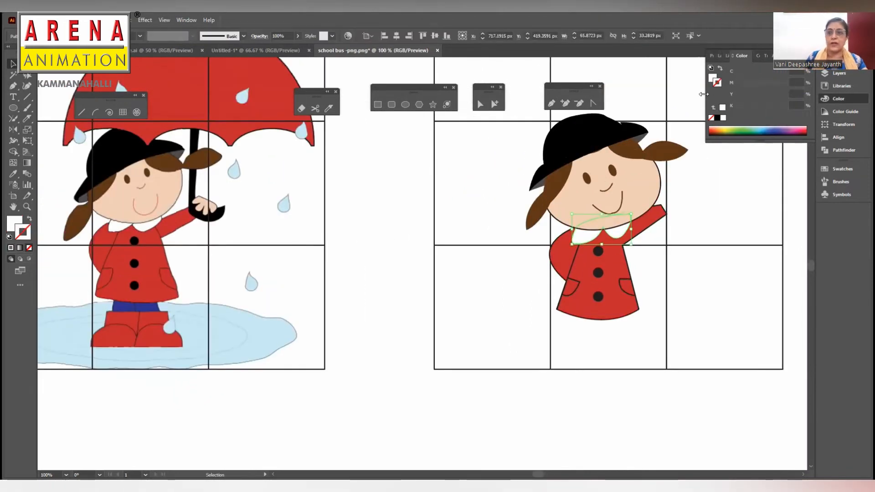
pyautogui.click(718, 119)
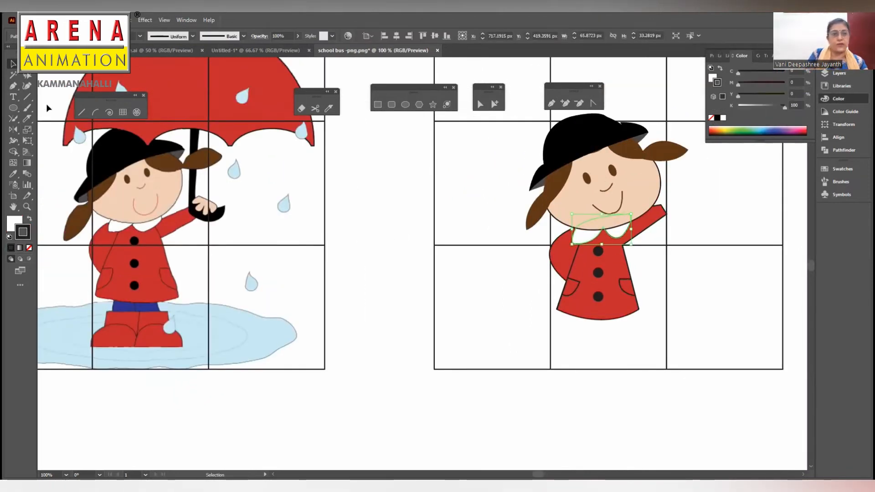
pyautogui.click(367, 289)
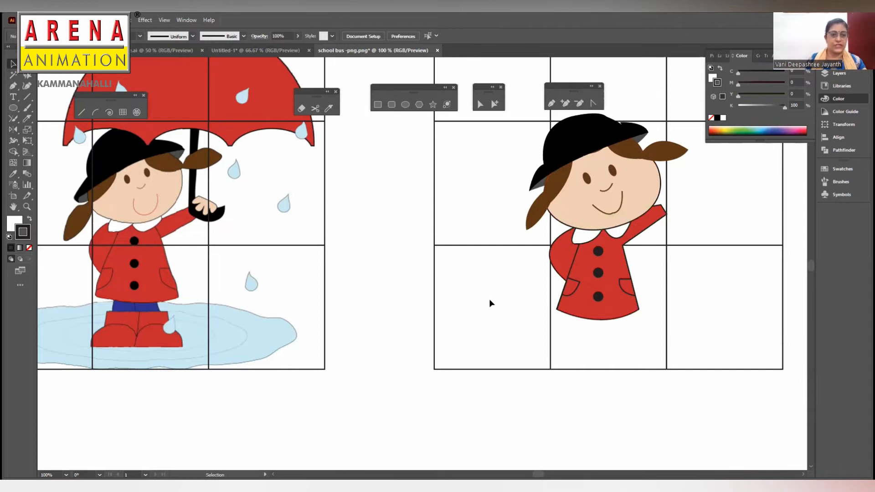
# - Create a new layer named legs directly above the reference layer
pyautogui.click(824, 73)
pyautogui.click(735, 79)
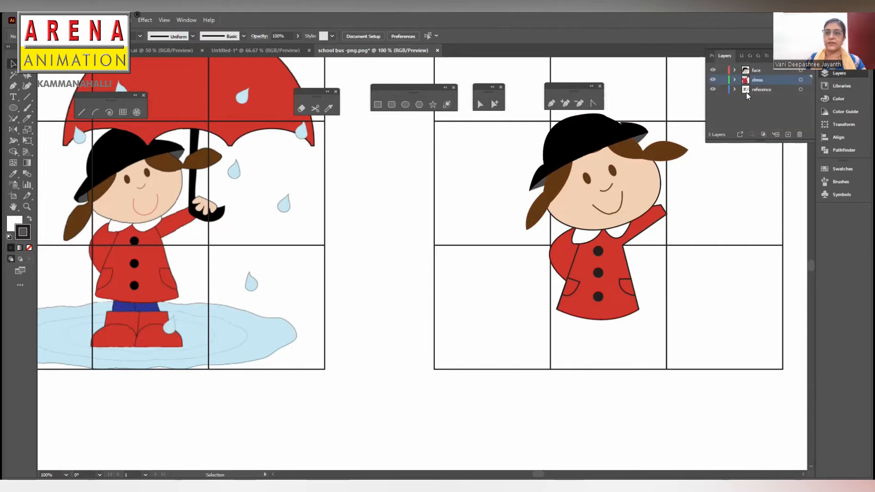
pyautogui.click(773, 89)
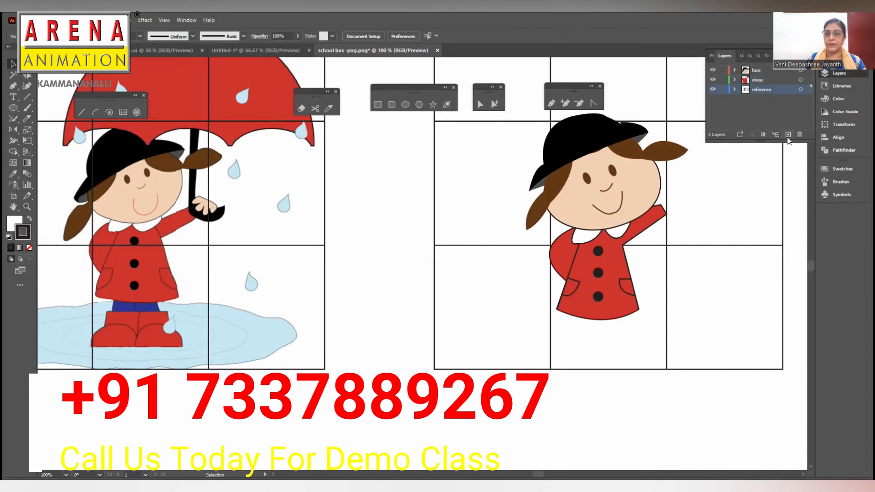
pyautogui.doubleClick(772, 89)
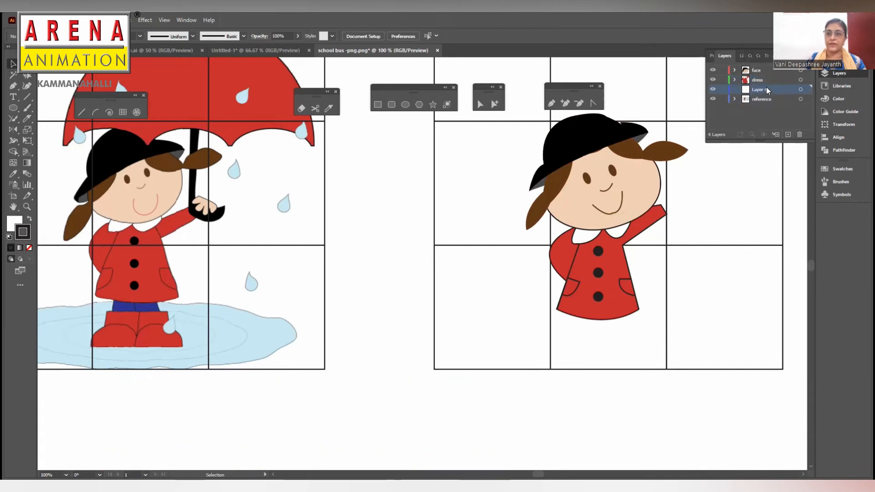
pyautogui.write('le')
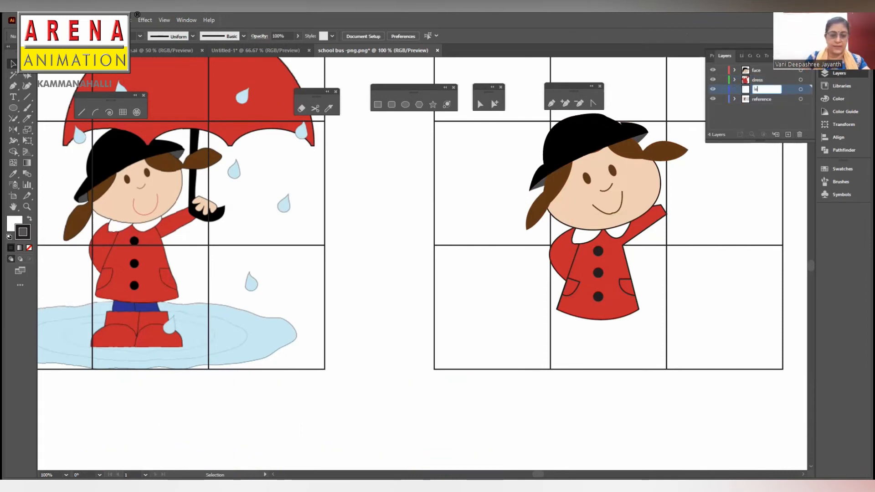
pyautogui.write('gs')
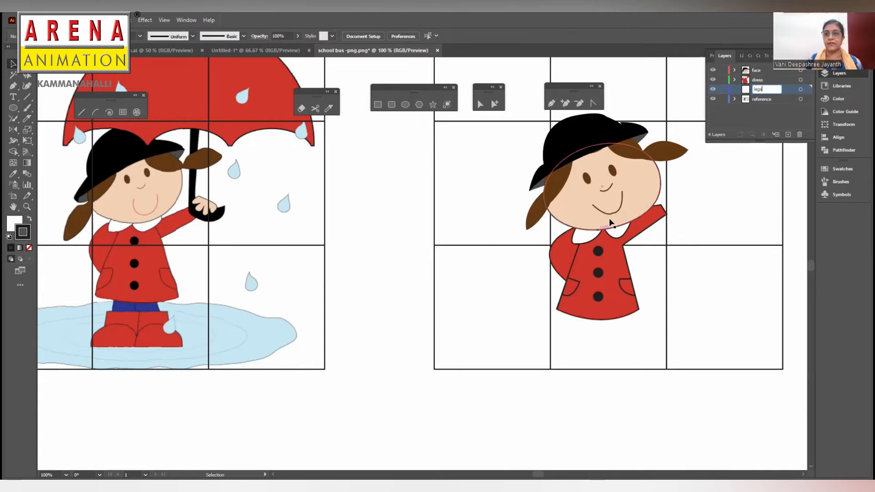
pyautogui.press('Return')
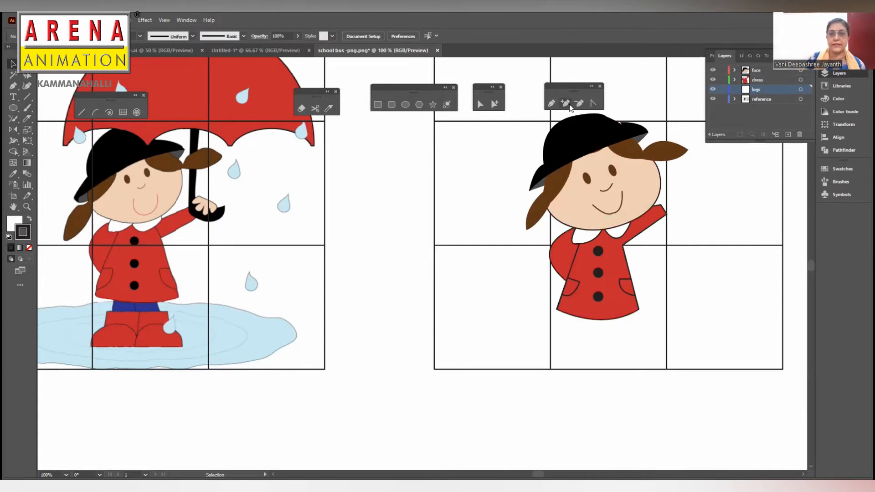
# - Draw a four-sided legs shape about 60 px wide below the coat hem with the Pen tool and fill it with the reference's blue
pyautogui.click(551, 105)
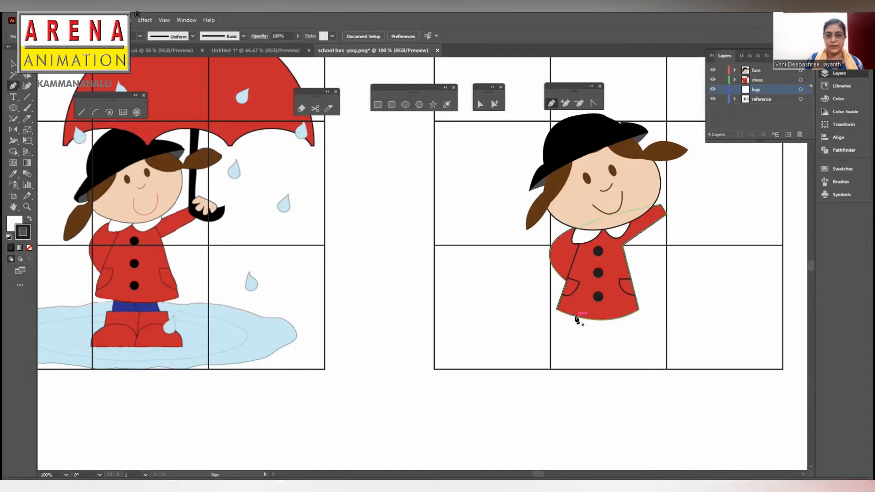
pyautogui.click(576, 316)
pyautogui.click(576, 332)
pyautogui.click(628, 332)
pyautogui.click(625, 318)
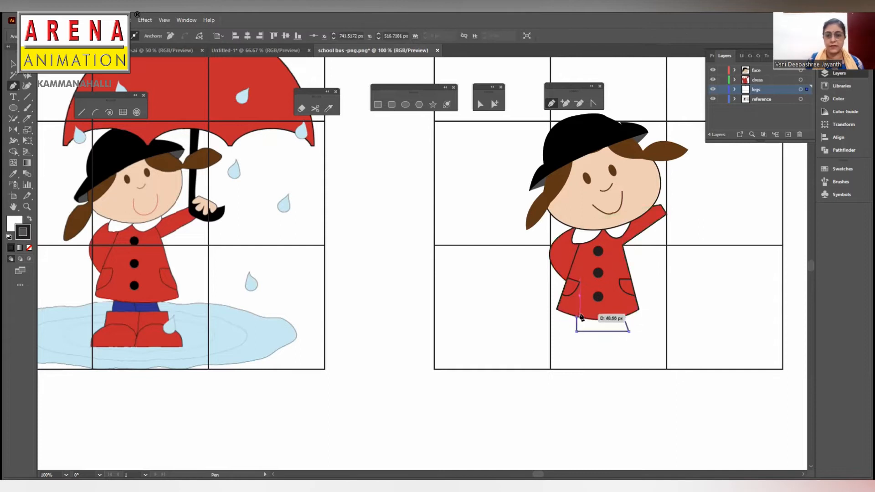
pyautogui.press('i')
pyautogui.moveTo(559, 321)
pyautogui.mouseDown()
pyautogui.moveTo(574, 333)
pyautogui.moveTo(603, 332)
pyautogui.mouseUp()
pyautogui.click(123, 307)
# - Draw a vertical line down the middle of the blue legs, give it a black stroke and leave it deselected
pyautogui.press('a')
pyautogui.press('\\')
pyautogui.press('v')
pyautogui.click(600, 333)
pyautogui.click(602, 326)
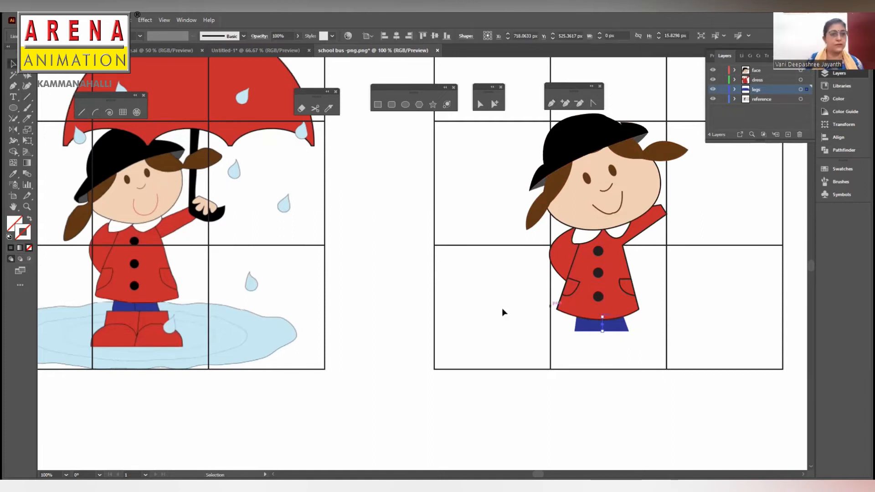
pyautogui.click(11, 248)
pyautogui.click(391, 214)
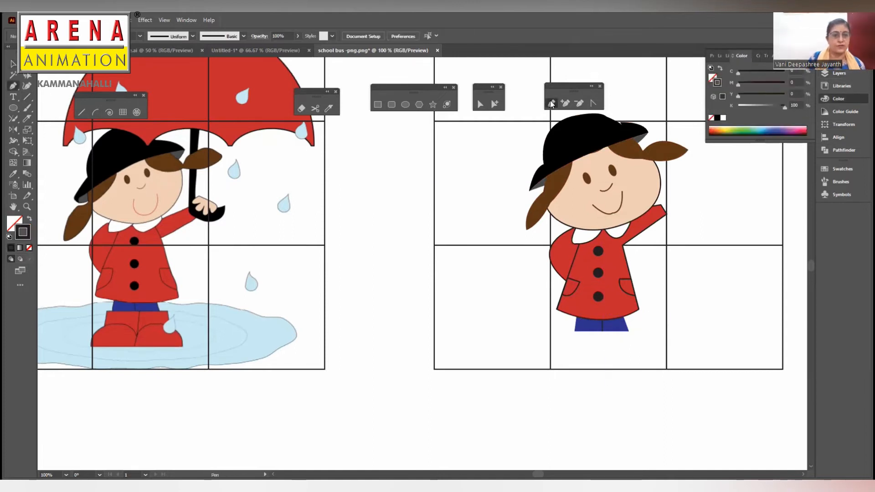
# - Draw the left boot outline about 49 px wide beneath the blue legs with the Pen tool, then adjust its points to level the sole
pyautogui.click(569, 328)
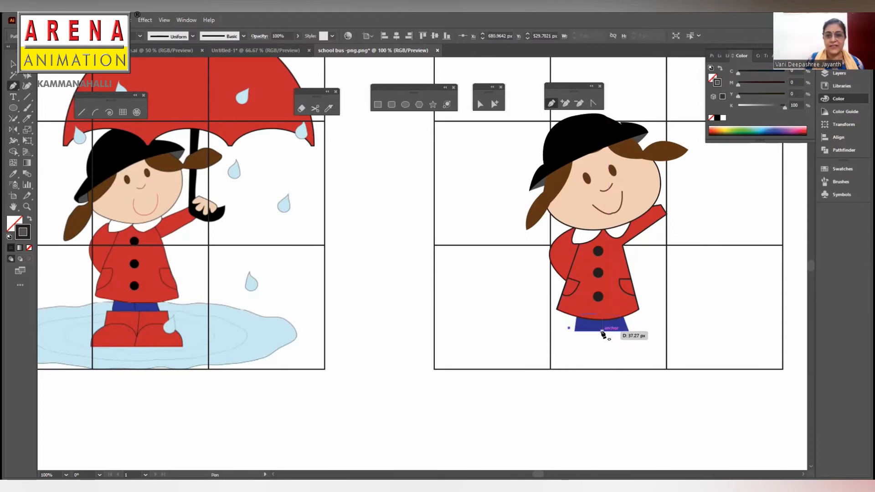
pyautogui.click(601, 330)
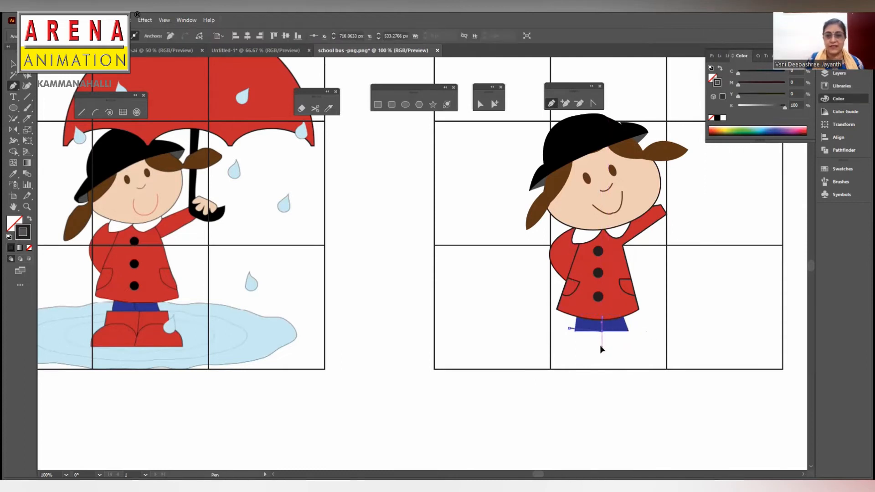
pyautogui.click(602, 347)
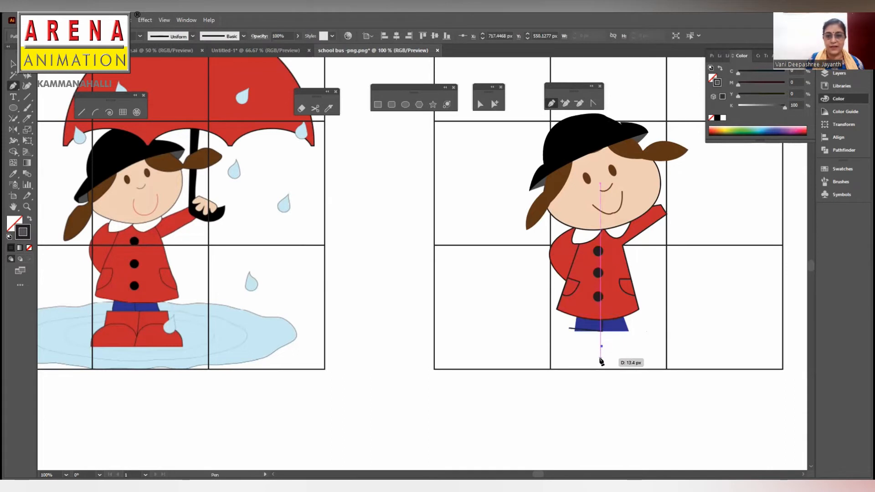
pyautogui.click(600, 353)
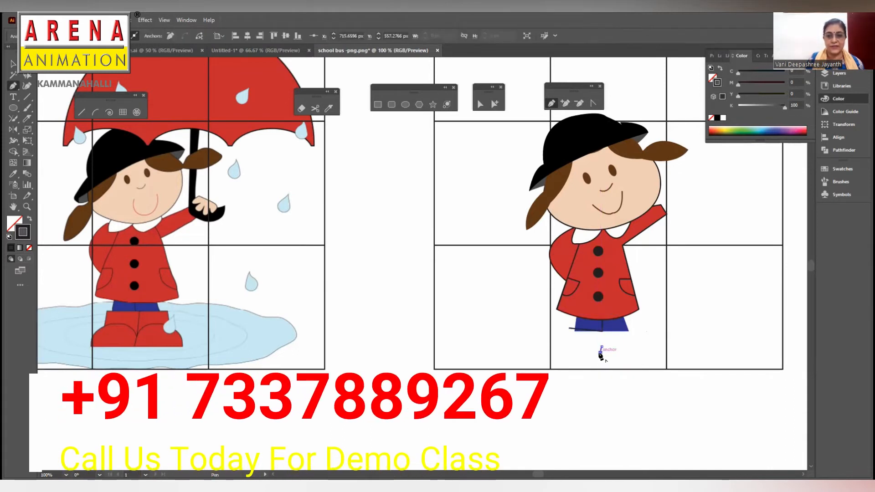
pyautogui.click(562, 346)
pyautogui.moveTo(565, 335); pyautogui.dragTo(575, 339)
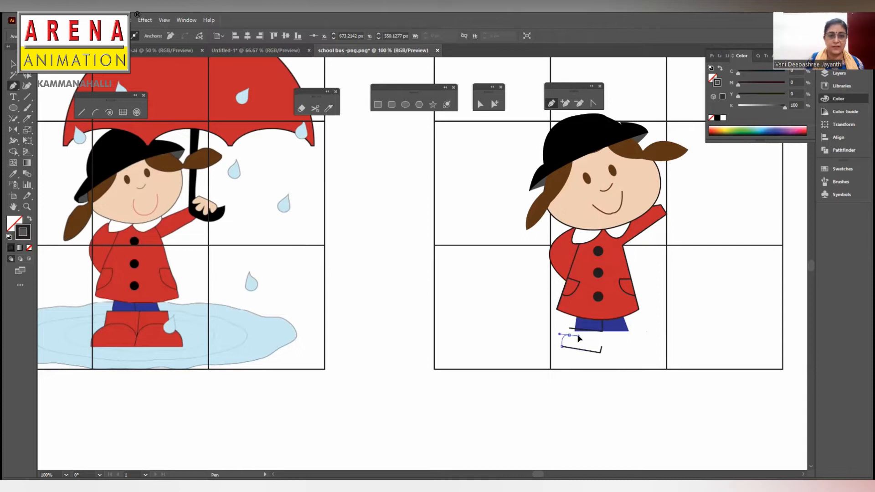
pyautogui.click(568, 335)
pyautogui.click(569, 328)
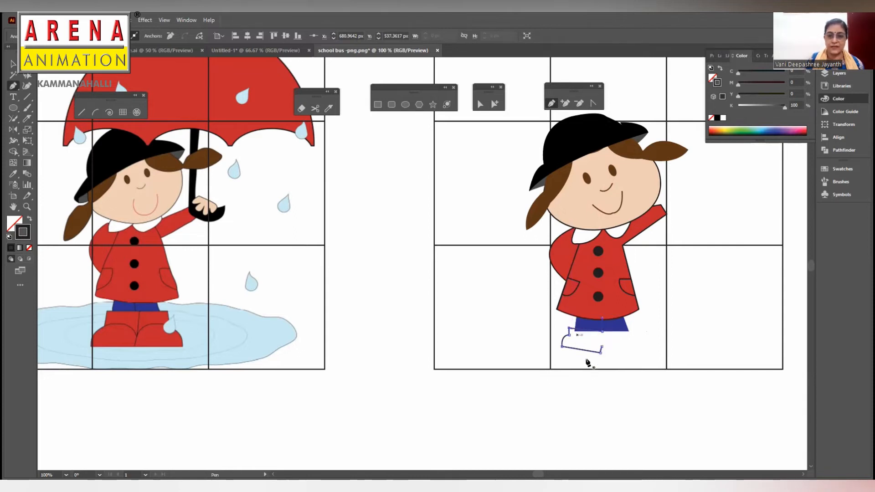
pyautogui.click(480, 104)
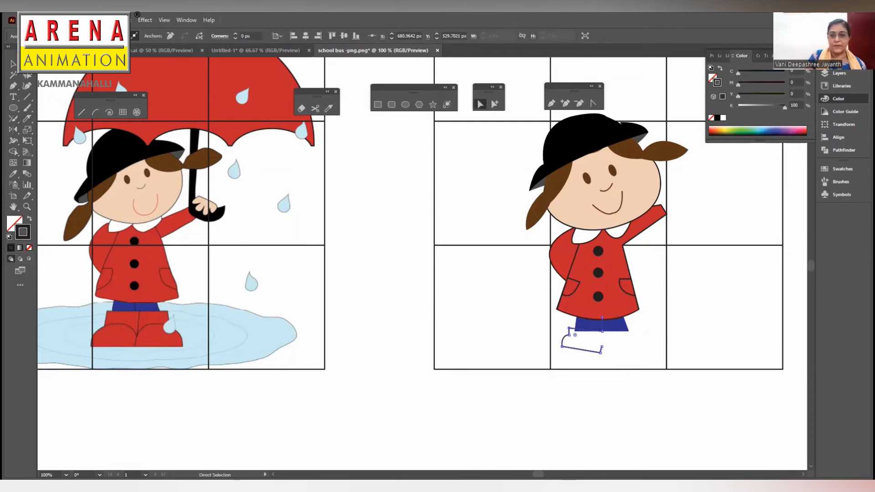
pyautogui.moveTo(601, 347)
pyautogui.mouseDown()
pyautogui.moveTo(602, 331)
pyautogui.moveTo(604, 352)
pyautogui.moveTo(558, 352)
pyautogui.moveTo(602, 352)
pyautogui.mouseUp()
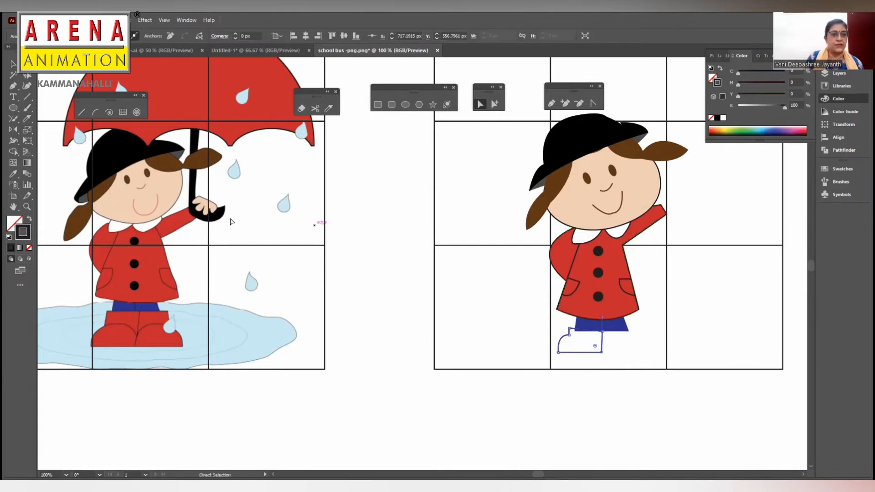
# - Fill the left boot with the red sampled from the reference boots, add a black stroke and deselect it
pyautogui.click(13, 173)
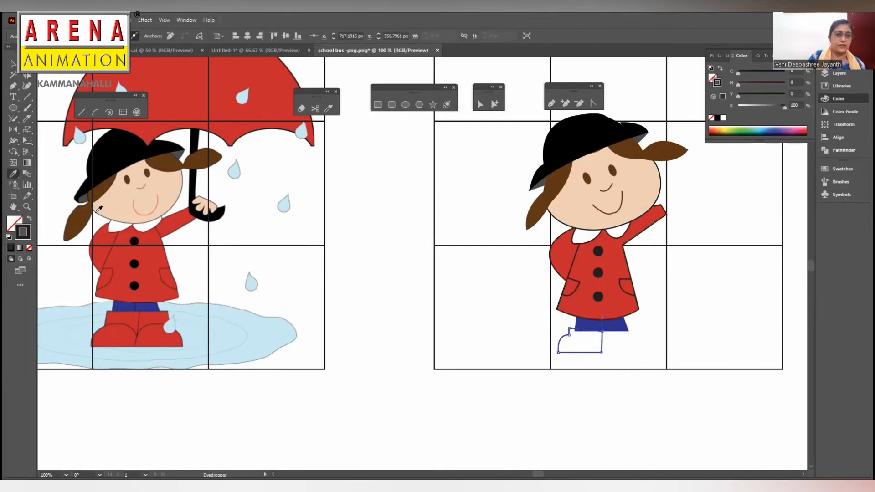
pyautogui.click(149, 316)
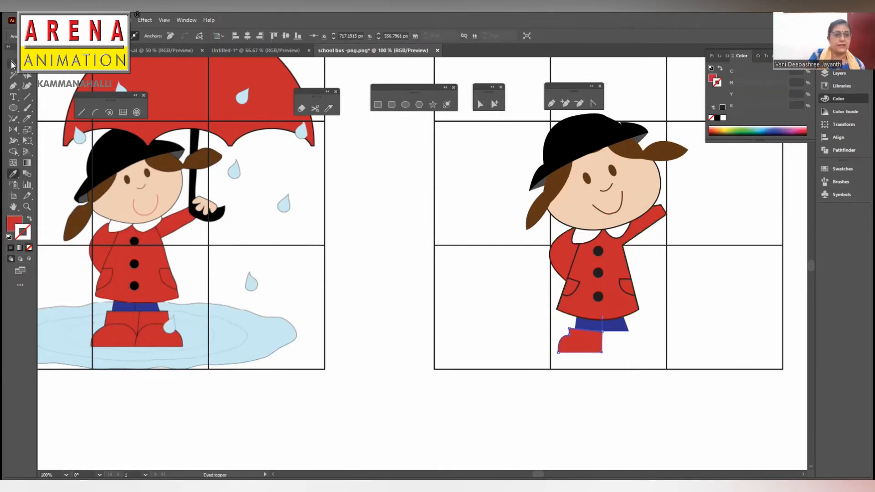
pyautogui.click(10, 248)
pyautogui.press('v')
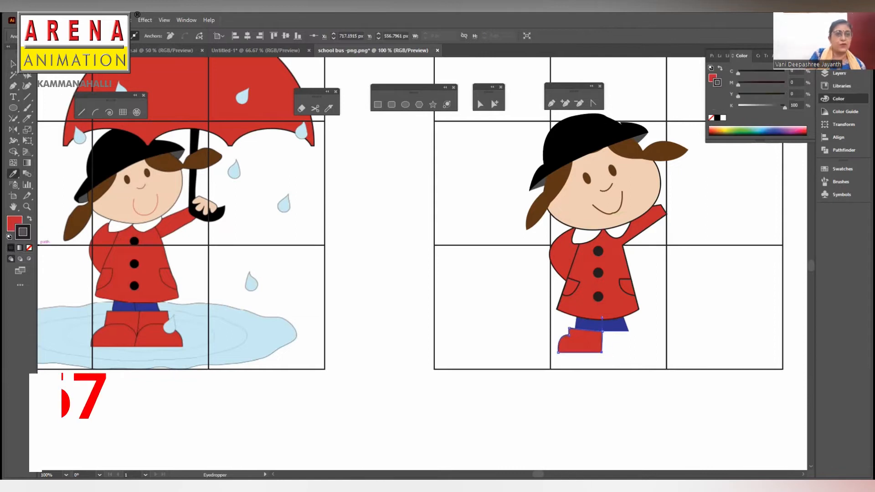
pyautogui.click(373, 264)
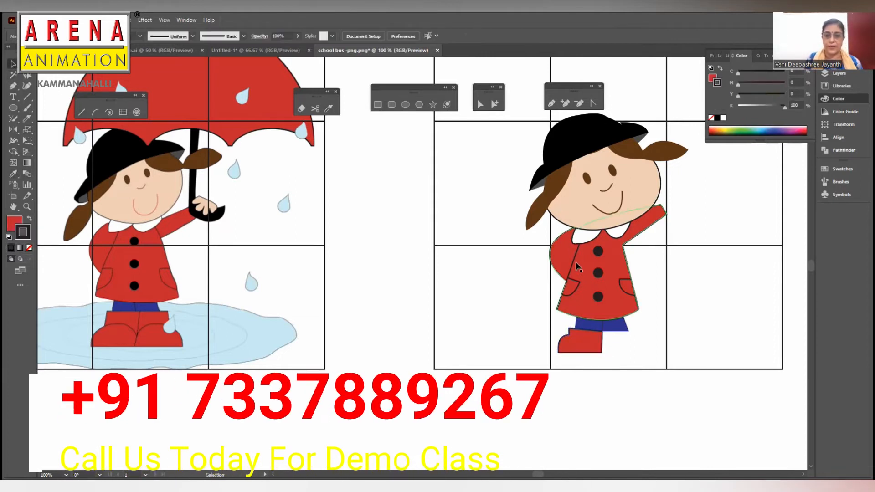
# - Reflect a copy of the left boot to make the right boot, butting against it at the legs' centre line
pyautogui.click(589, 344)
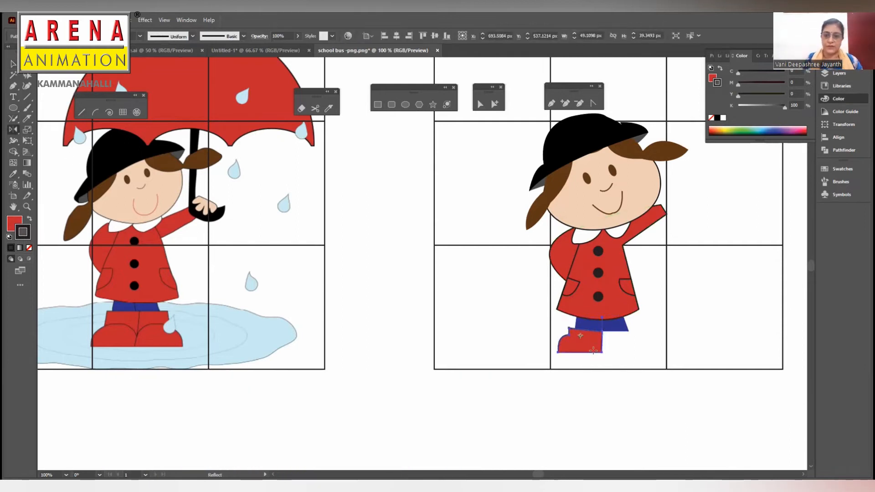
pyautogui.moveTo(587, 342); pyautogui.dragTo(607, 363)
pyautogui.click(16, 65)
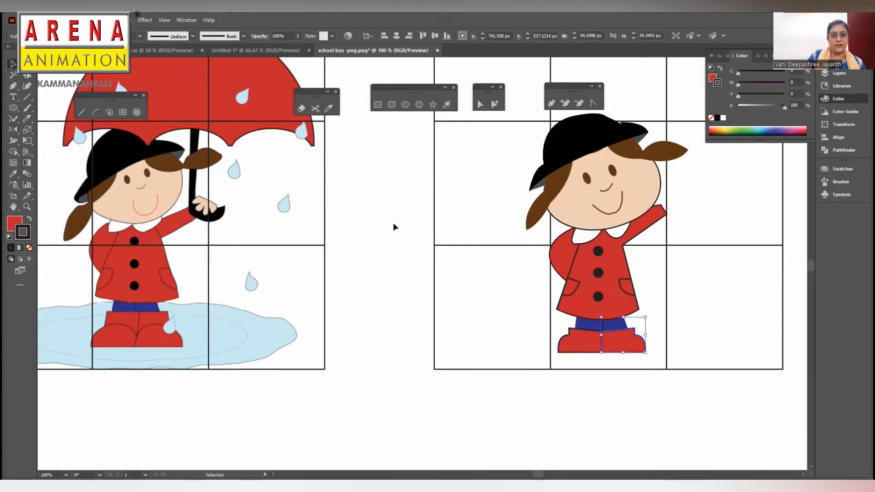
pyautogui.click(529, 280)
pyautogui.click(634, 329)
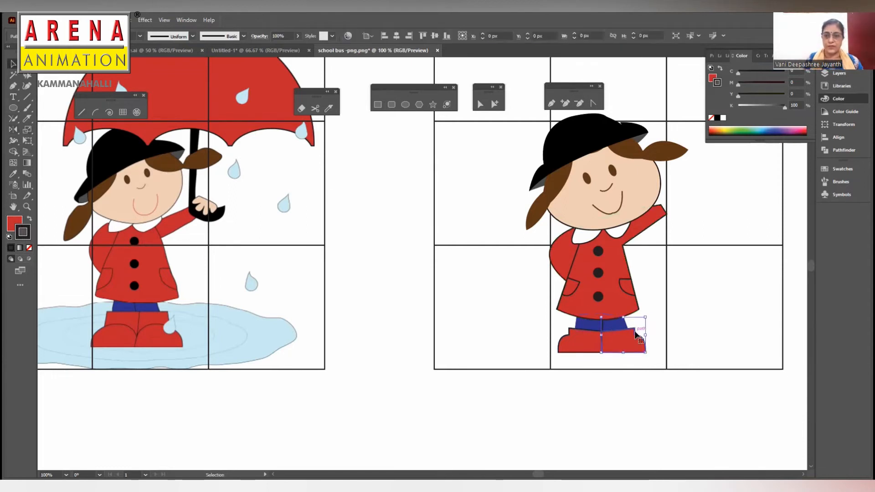
# - Move the anchor points along the boots' shared centre edge so the two inner edges meet, and leave the boots deselected
pyautogui.press('a')
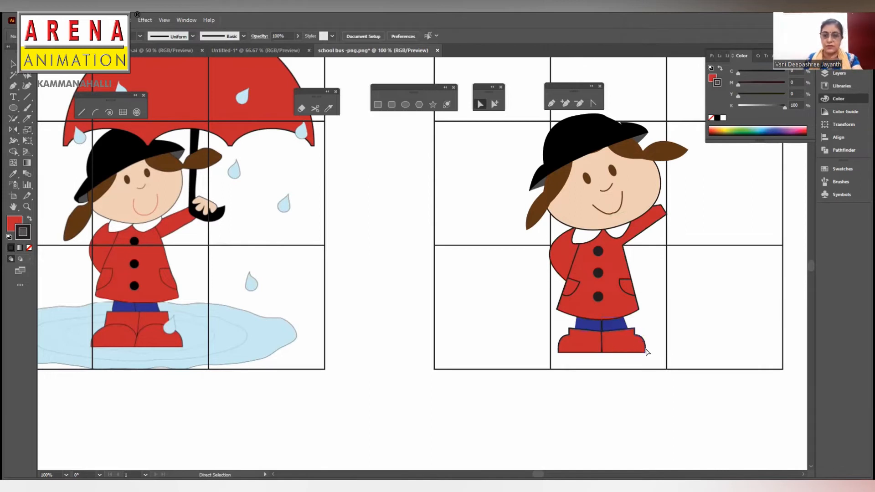
pyautogui.click(636, 342)
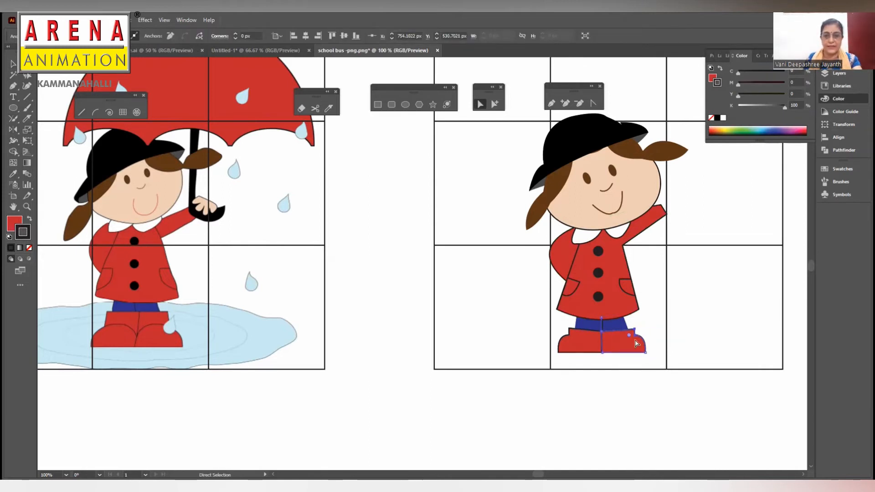
pyautogui.press('v')
pyautogui.hotkey('ctrl', '=')
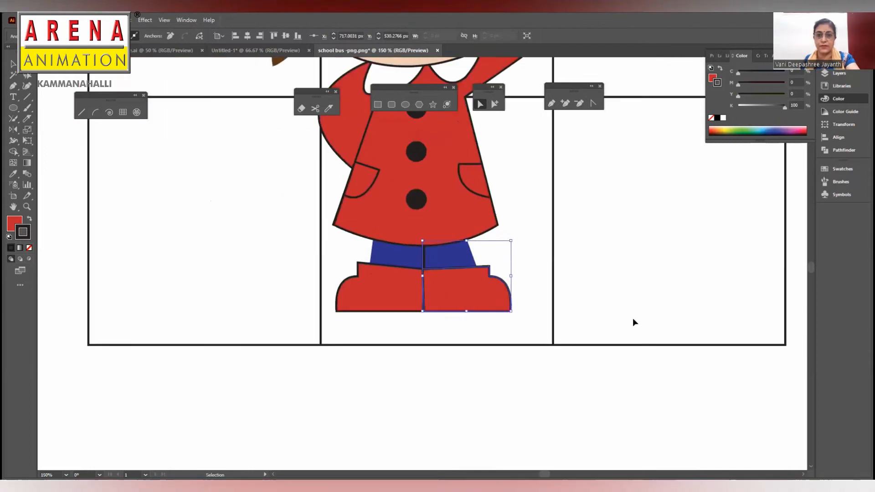
pyautogui.hotkey('ctrl', '=')
pyautogui.hotkey('ctrl', '=')
pyautogui.hotkey('ctrl', '=')
pyautogui.hotkey('ctrl', '=')
pyautogui.hotkey('ctrl', '=')
pyautogui.click(433, 282)
pyautogui.moveTo(432, 279); pyautogui.dragTo(428, 276)
pyautogui.moveTo(434, 169); pyautogui.dragTo(427, 170)
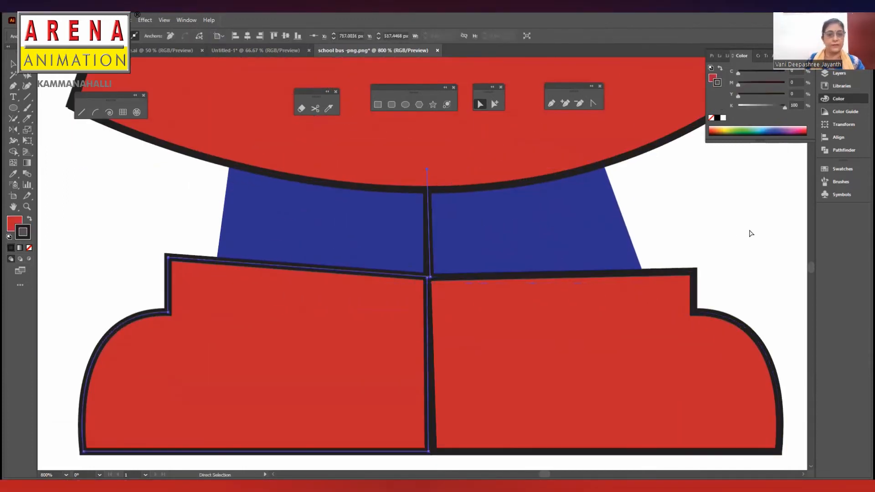
pyautogui.click(594, 313)
pyautogui.moveTo(429, 451); pyautogui.dragTo(433, 452)
pyautogui.click(613, 274)
pyautogui.click(727, 213)
# - Add a black outline stroke to the blue legs shape and leave it deselected
pyautogui.hotkey('ctrl', '-')
pyautogui.hotkey('ctrl', '-')
pyautogui.hotkey('ctrl', '-')
pyautogui.hotkey('ctrl', '-')
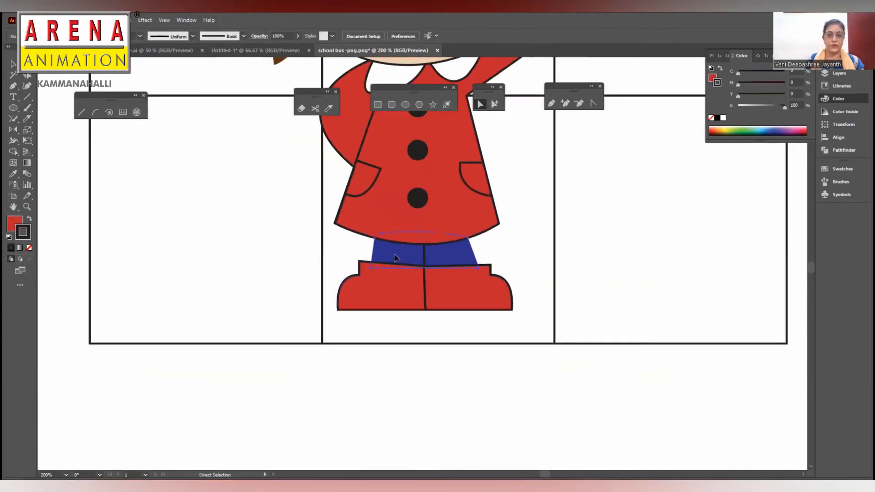
pyautogui.click(395, 258)
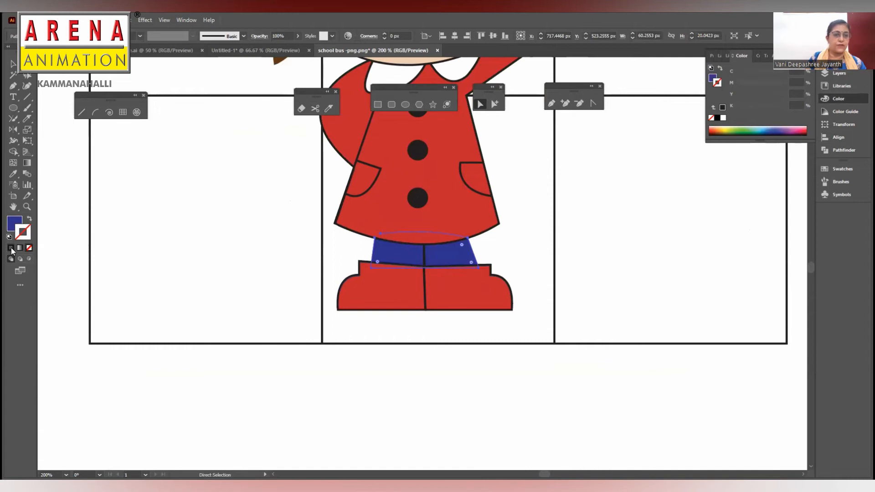
pyautogui.click(11, 248)
pyautogui.click(597, 263)
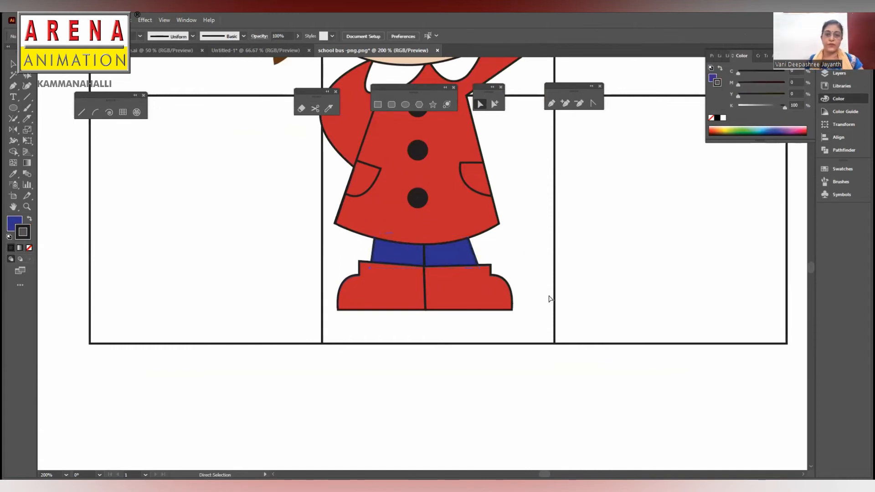
# - Draw an unfilled curved line across both boots with the Pen tool, dipping at their shared centre edge, and deselect it
pyautogui.hotkey('ctrl', '-')
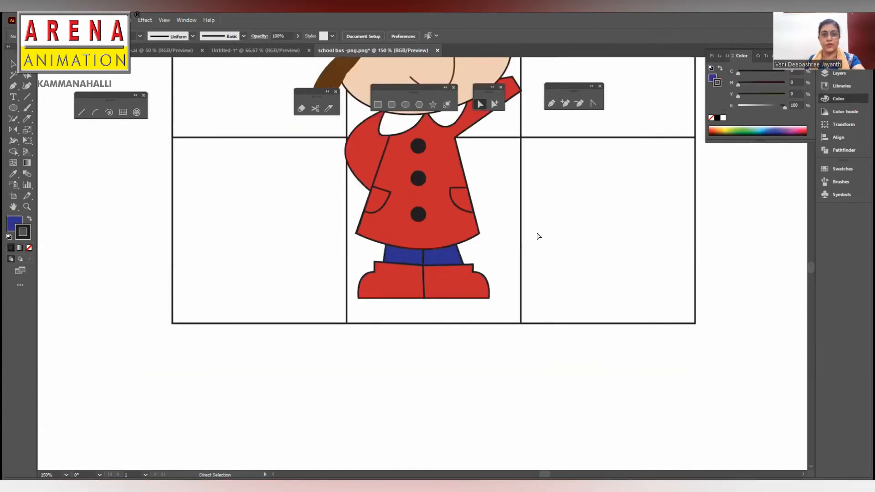
pyautogui.moveTo(516, 222); pyautogui.dragTo(587, 233)
pyautogui.hotkey('ctrl', '-')
pyautogui.hotkey('ctrl', '-')
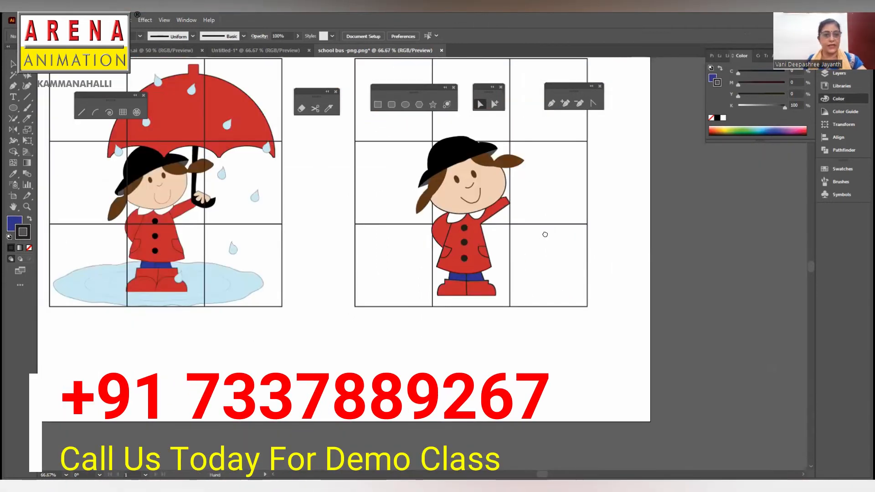
pyautogui.moveTo(547, 220); pyautogui.dragTo(585, 217)
pyautogui.click(551, 104)
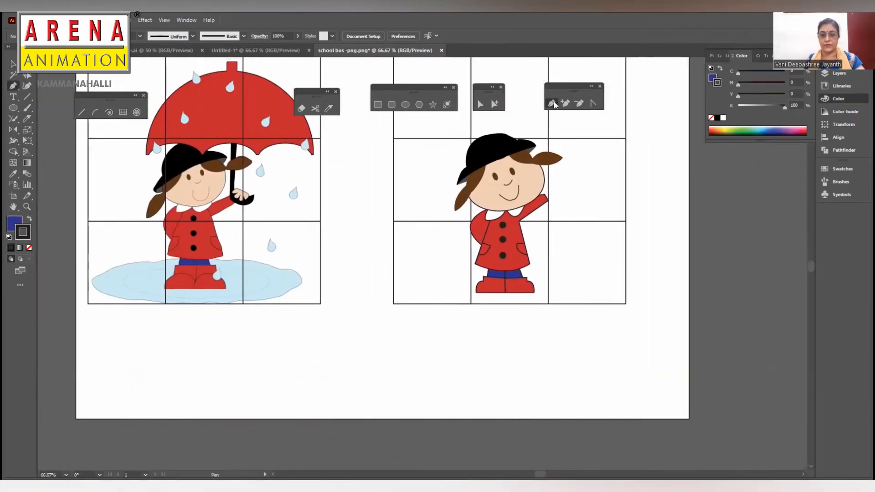
pyautogui.hotkey('ctrl', '+')
pyautogui.hotkey('ctrl', '+')
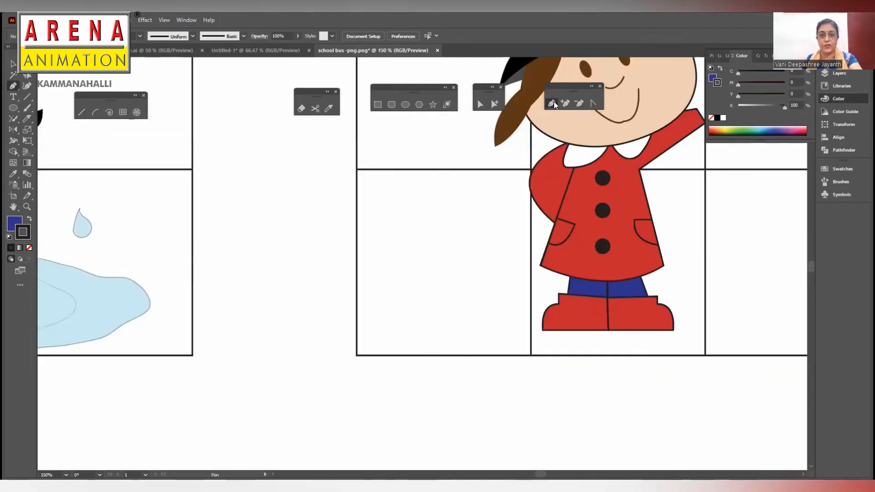
pyautogui.moveTo(475, 264); pyautogui.dragTo(654, 237)
pyautogui.hotkey('ctrl', '-')
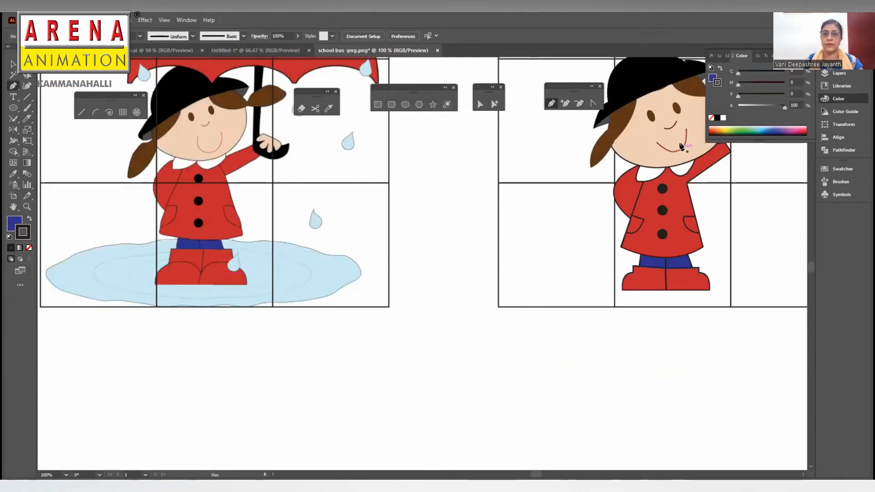
pyautogui.click(633, 273)
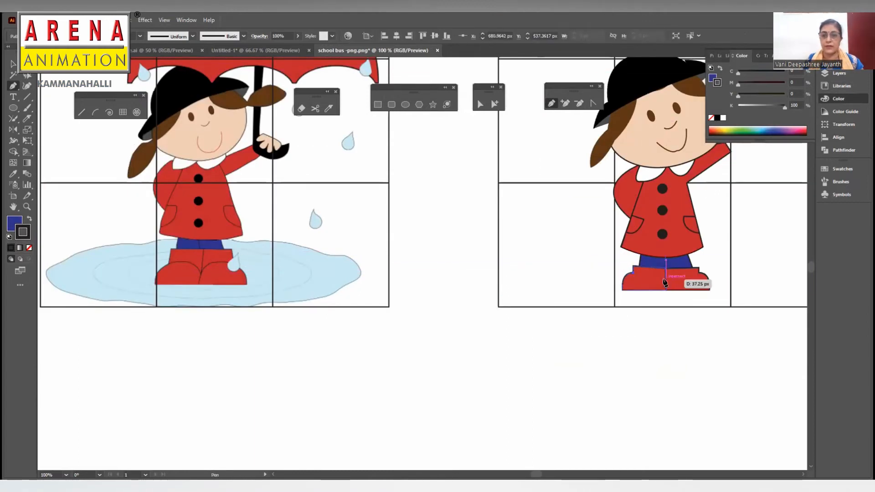
pyautogui.click(666, 279)
pyautogui.moveTo(714, 279); pyautogui.dragTo(714, 276)
pyautogui.press('/')
pyautogui.press('a')
pyautogui.click(666, 309)
# - Adjust the direction handles at the boot line's centre and end anchors so it arches over each foot
pyautogui.hotkey('ctrl', '=')
pyautogui.hotkey('ctrl', '=')
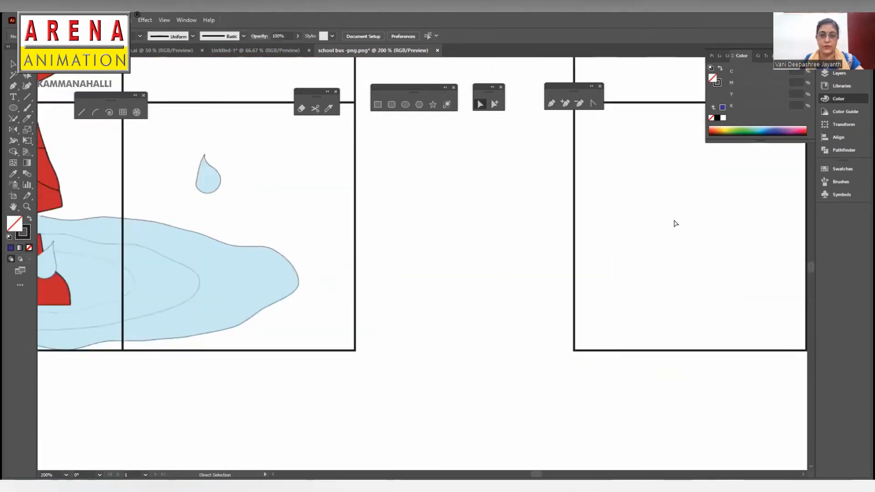
pyautogui.moveTo(674, 222); pyautogui.dragTo(365, 244)
pyautogui.hotkey('ctrl', '=')
pyautogui.hotkey('ctrl', '=')
pyautogui.moveTo(648, 241); pyautogui.dragTo(416, 196)
pyautogui.click(544, 330)
pyautogui.moveTo(490, 294); pyautogui.dragTo(523, 285)
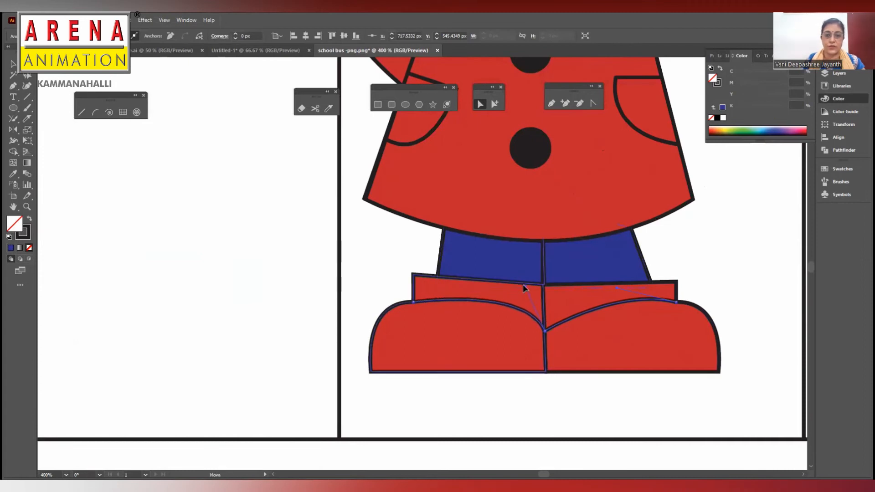
pyautogui.click(676, 302)
pyautogui.moveTo(735, 317); pyautogui.dragTo(736, 305)
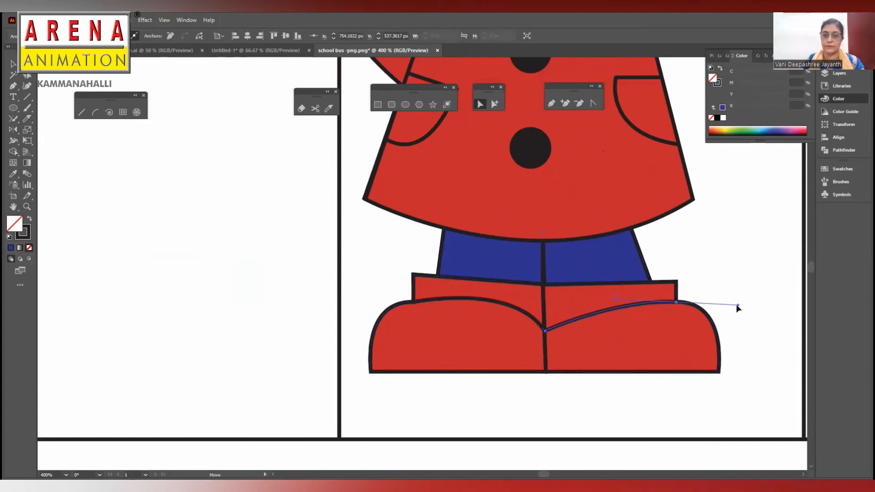
pyautogui.click(412, 303)
pyautogui.moveTo(361, 301); pyautogui.dragTo(364, 313)
# - Refine the curve of the line over the right boot with its end anchor and handles, leaving it deselected
pyautogui.click(677, 302)
pyautogui.click(727, 299)
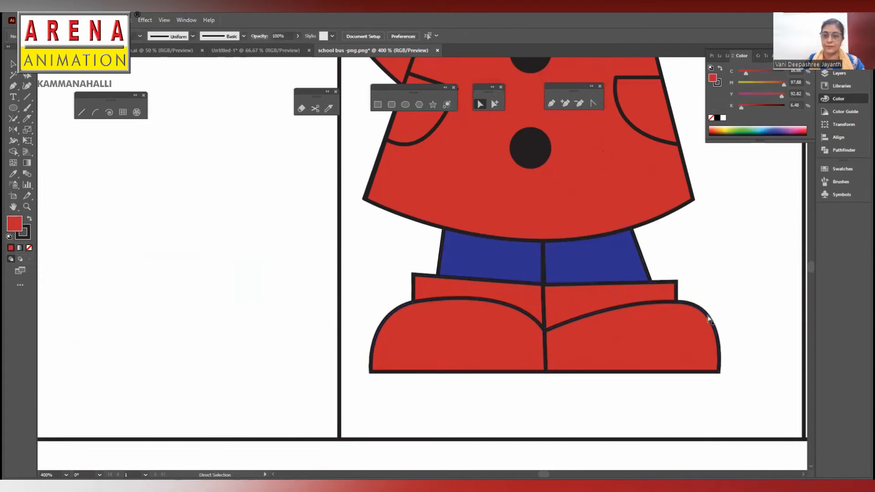
pyautogui.click(676, 302)
pyautogui.moveTo(738, 306); pyautogui.dragTo(676, 302)
pyautogui.click(723, 320)
pyautogui.click(676, 302)
pyautogui.click(738, 277)
pyautogui.click(658, 302)
pyautogui.click(677, 301)
pyautogui.click(586, 316)
pyautogui.click(616, 302)
pyautogui.moveTo(595, 294); pyautogui.dragTo(612, 287)
pyautogui.click(723, 246)
# - Draw an unfilled ellipse about 189 by 182 px and move it over the girl's hat for the umbrella
pyautogui.hotkey('ctrl', '-')
pyautogui.hotkey('ctrl', '-')
pyautogui.hotkey('ctrl', '-')
pyautogui.hotkey('ctrl', '-')
pyautogui.moveTo(552, 176); pyautogui.dragTo(698, 296)
pyautogui.moveTo(705, 234); pyautogui.dragTo(674, 254)
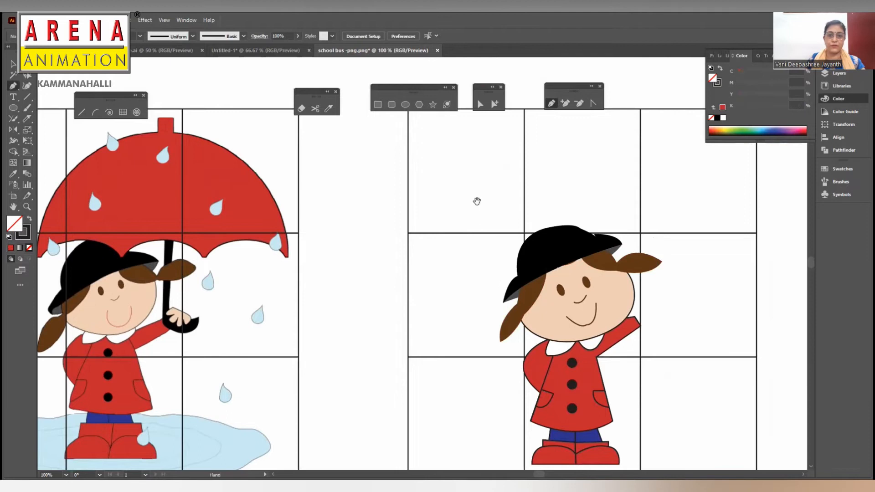
pyautogui.moveTo(477, 200); pyautogui.dragTo(519, 190)
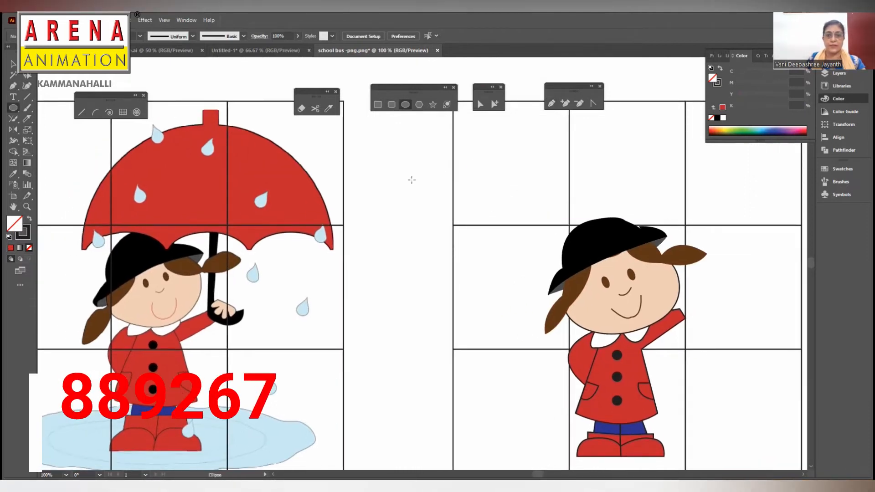
pyautogui.moveTo(397, 147); pyautogui.dragTo(568, 312)
pyautogui.press('v')
pyautogui.moveTo(520, 157); pyautogui.dragTo(656, 144)
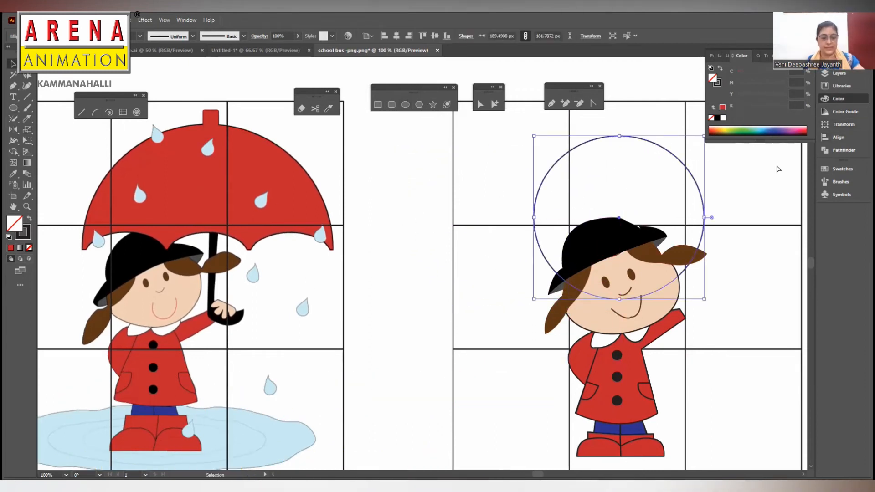
# - Cut the ellipse and add a new layer named umbrella above the face layer
pyautogui.hotkey('ctrl', 'x')
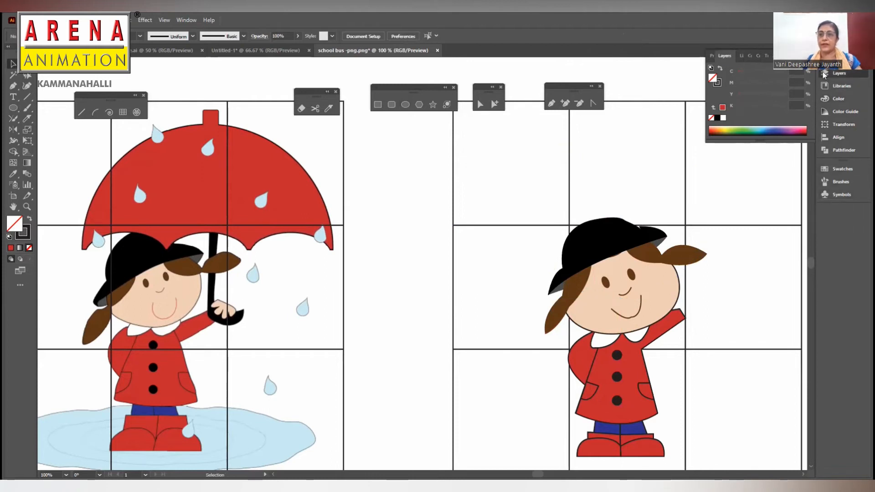
pyautogui.click(823, 73)
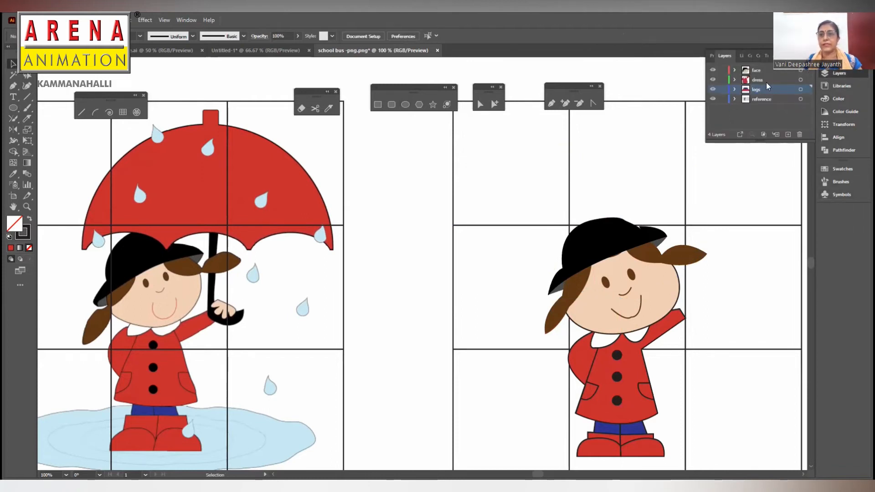
pyautogui.click(766, 79)
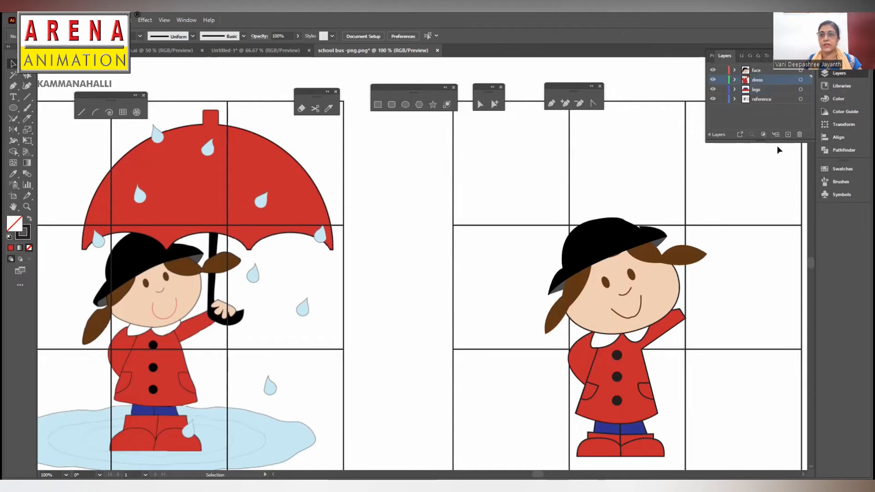
pyautogui.click(770, 68)
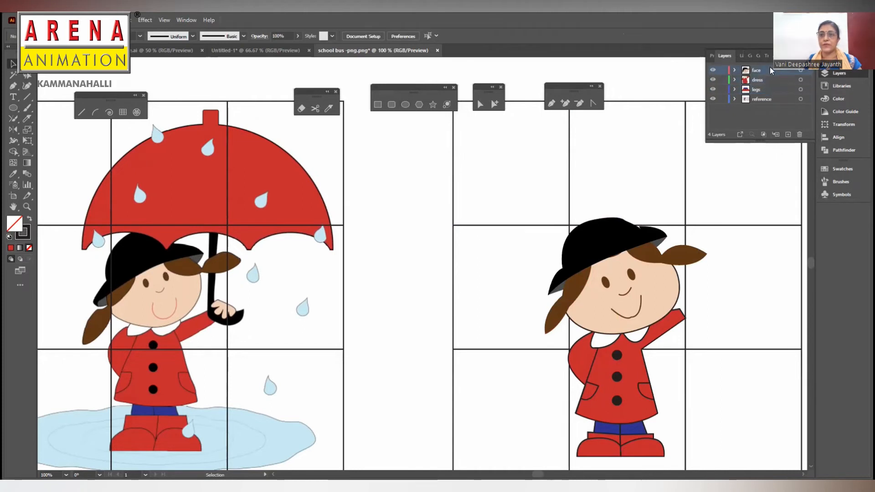
pyautogui.click(789, 133)
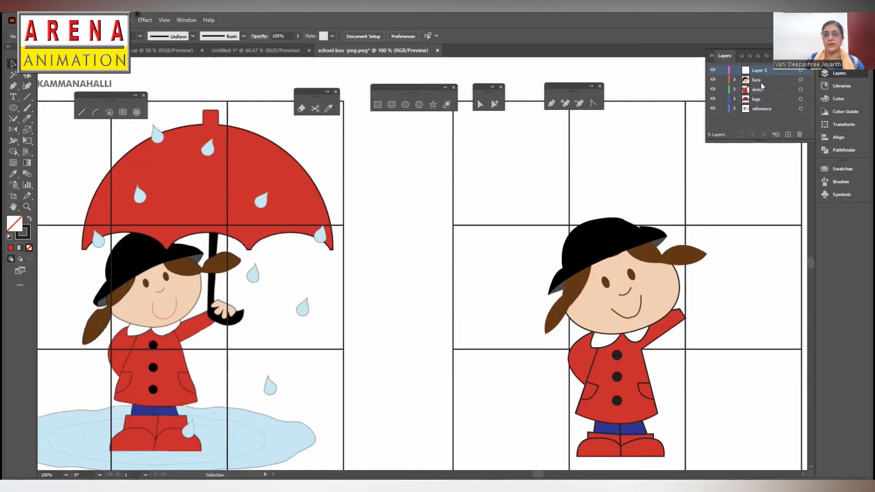
pyautogui.doubleClick(757, 70)
pyautogui.write('umbrella')
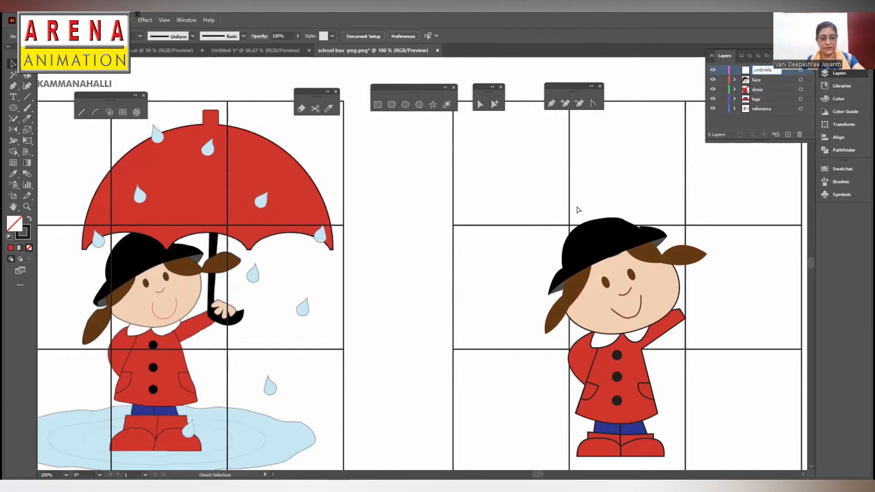
pyautogui.hotkey('ctrl', 'v')
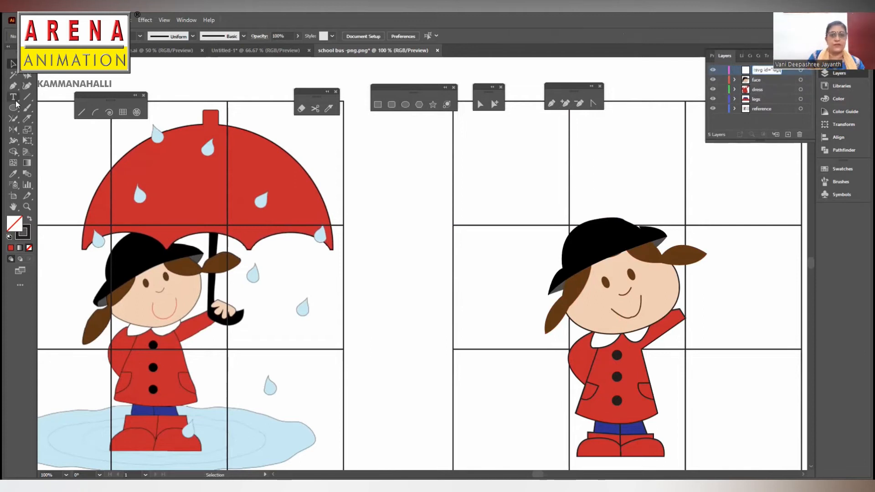
pyautogui.press('Return')
# - Paste the ellipse onto the umbrella layer, place it above the girl's head and widen it to about 220 px
pyautogui.hotkey('ctrl', 'v')
pyautogui.moveTo(482, 202); pyautogui.dragTo(670, 135)
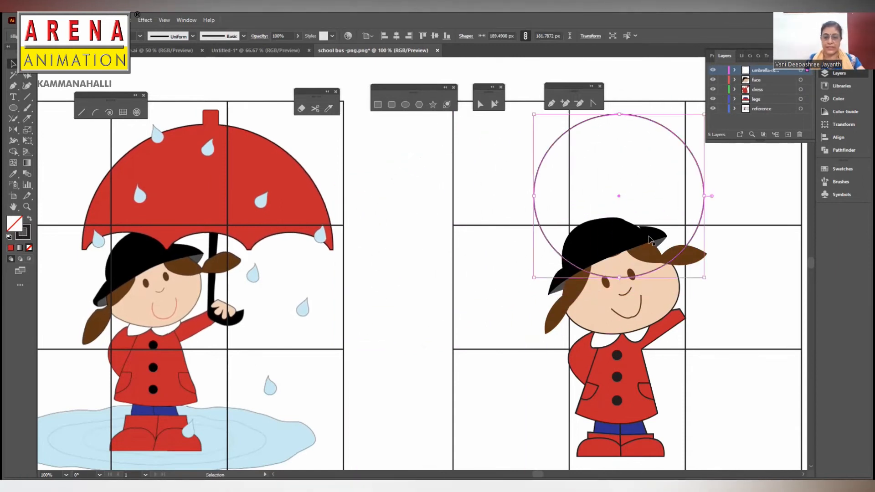
pyautogui.hotkey('ctrl', '-')
pyautogui.moveTo(480, 263); pyautogui.dragTo(497, 264)
pyautogui.moveTo(484, 232); pyautogui.dragTo(488, 238)
# - Fill the ellipse with the red sampled from the reference umbrella, without a stroke
pyautogui.click(13, 173)
pyautogui.click(107, 246)
pyautogui.click(13, 64)
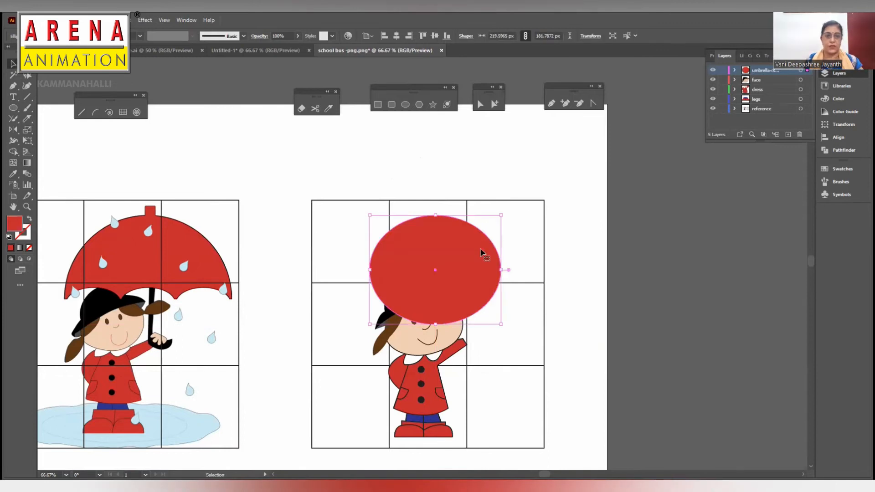
# - Draw a red square of about 21 px centred on the ellipse's upper edge as the umbrella tip
pyautogui.click(377, 104)
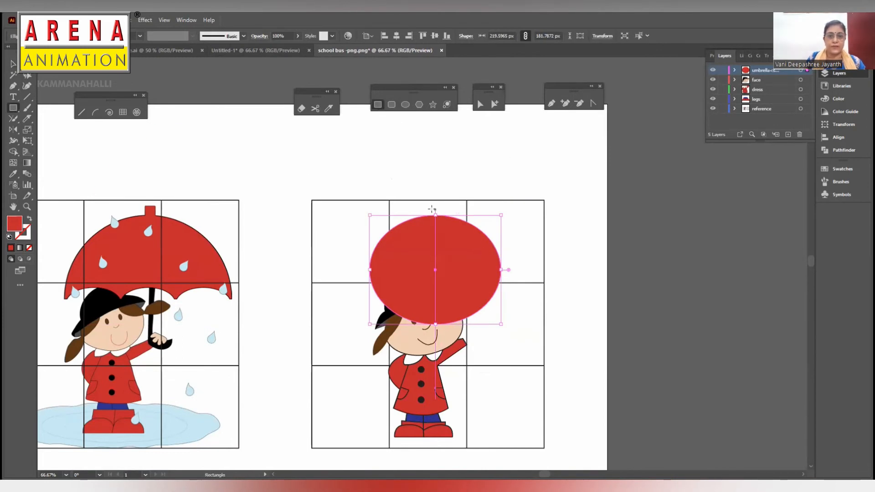
pyautogui.moveTo(428, 206); pyautogui.dragTo(441, 216)
pyautogui.click(13, 64)
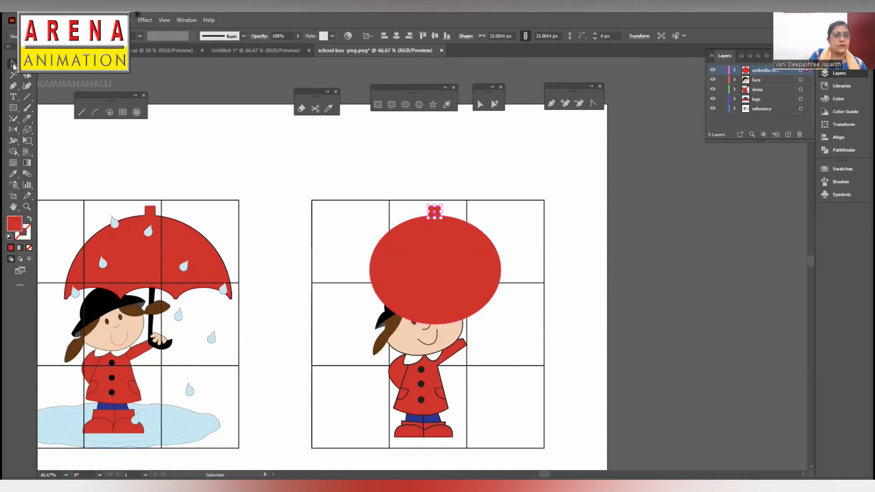
# - Unite the square tip and the ellipse into one shape with Pathfinder
pyautogui.keyDown('shift'); pyautogui.click(454, 236); pyautogui.keyUp('shift')
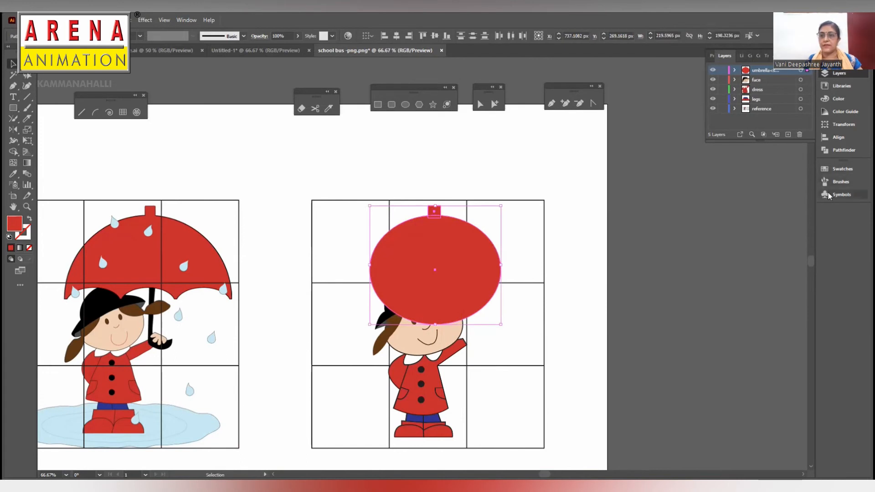
pyautogui.click(187, 20)
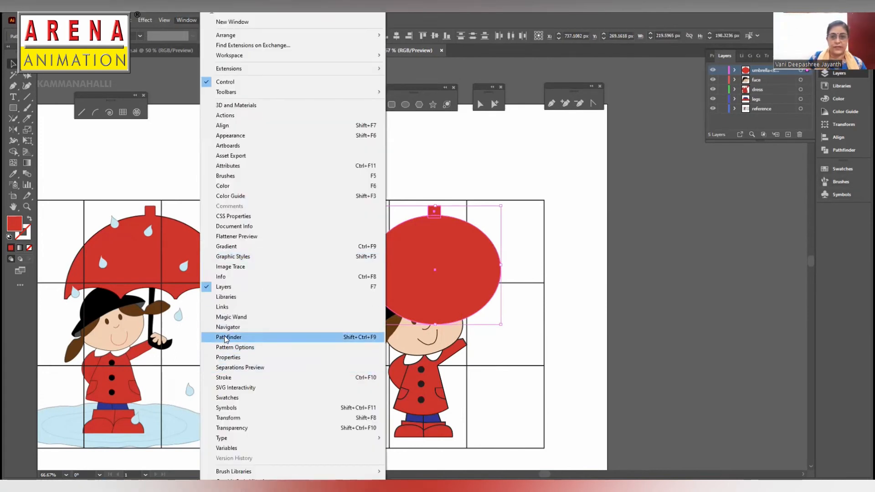
pyautogui.click(226, 337)
pyautogui.click(717, 81)
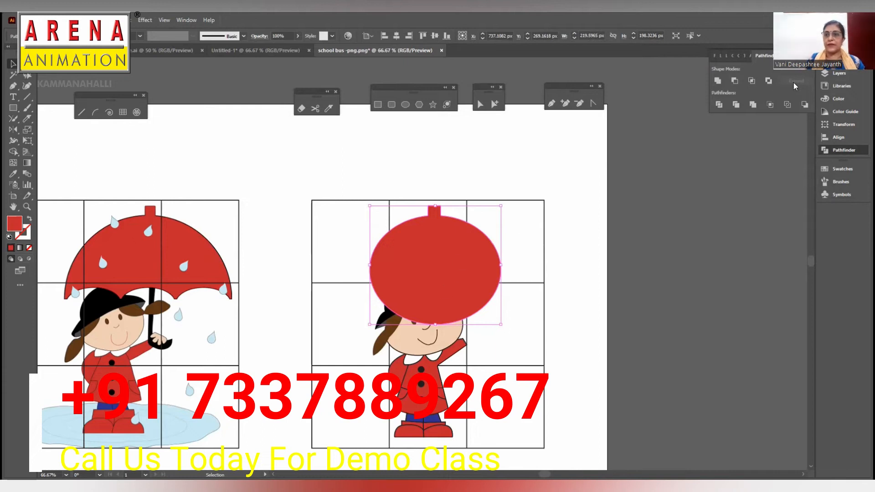
# - Lock the face, dress, legs and reference layers, keeping the umbrella layer editable
pyautogui.click(825, 73)
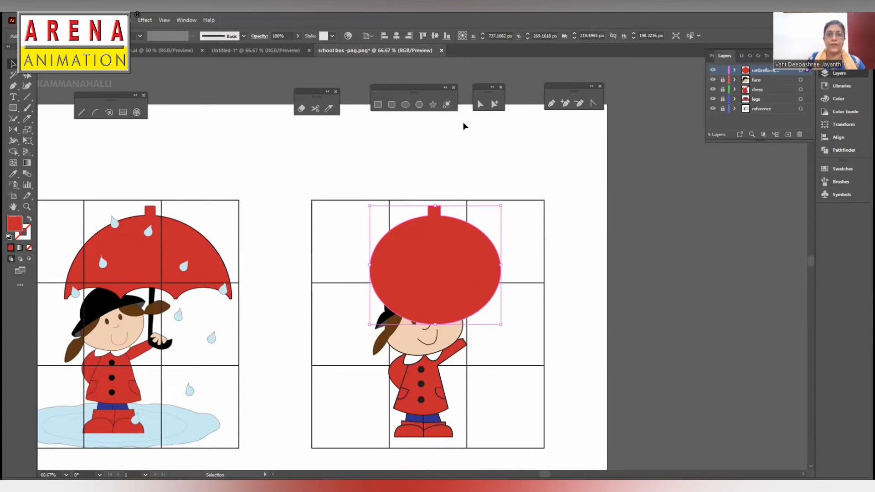
pyautogui.click(402, 106)
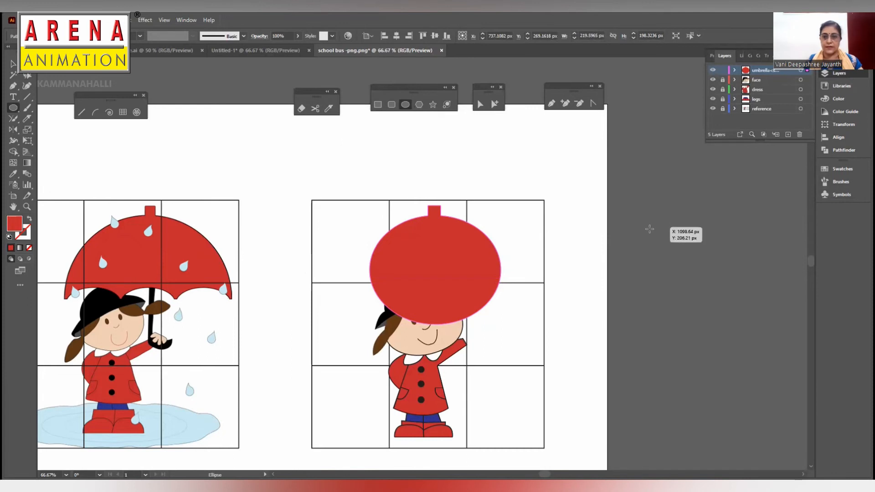
pyautogui.click(13, 65)
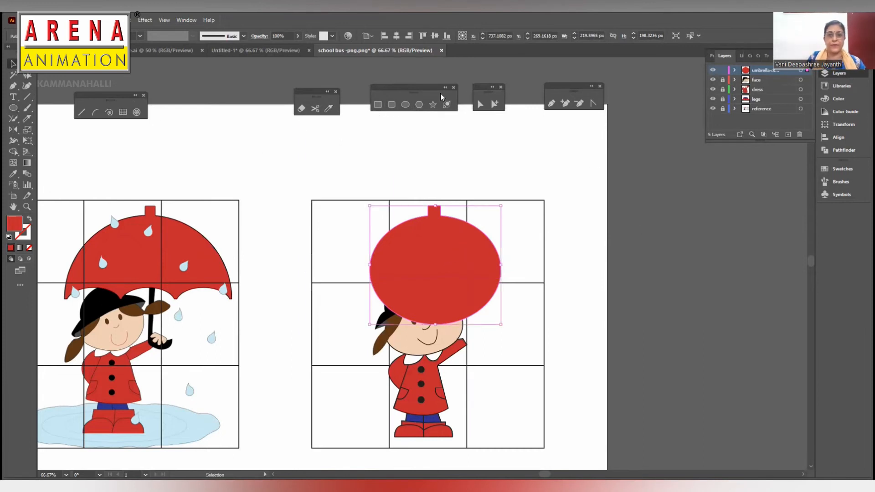
# - Draw a rectangle about 241 by 99 px beside the artwork and move it over the ellipse's lower half
pyautogui.click(378, 104)
pyautogui.moveTo(571, 257); pyautogui.dragTo(710, 309)
pyautogui.click(14, 65)
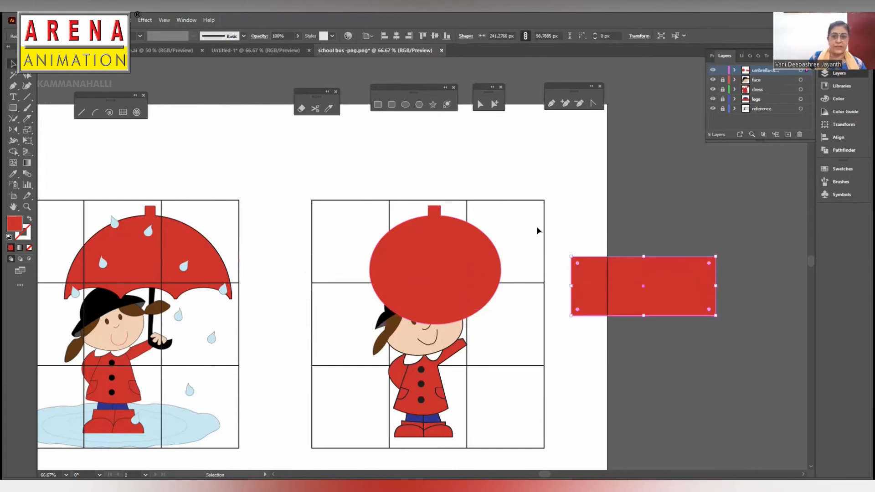
pyautogui.moveTo(623, 285); pyautogui.dragTo(417, 296)
# - Subtract the rectangle from the red umbrella shape with Pathfinder's Minus Front, leaving a half dome
pyautogui.keyDown('shift'); pyautogui.click(455, 238); pyautogui.keyUp('shift')
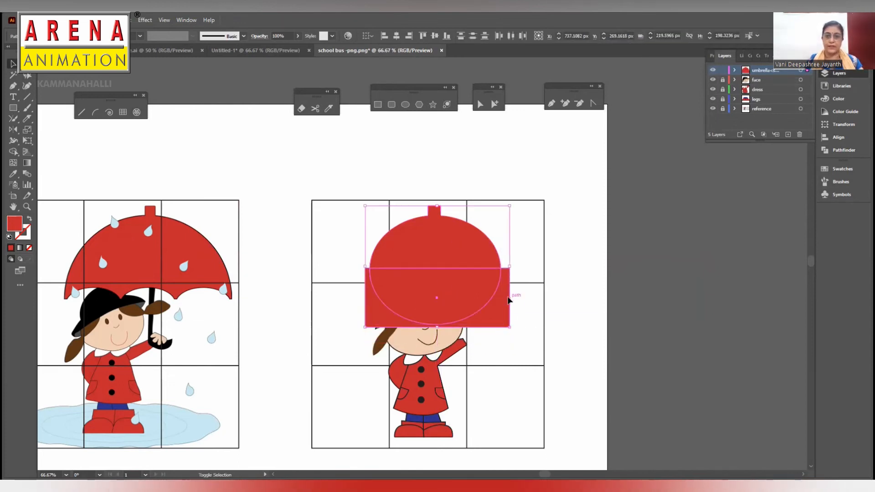
pyautogui.click(829, 150)
pyautogui.click(735, 81)
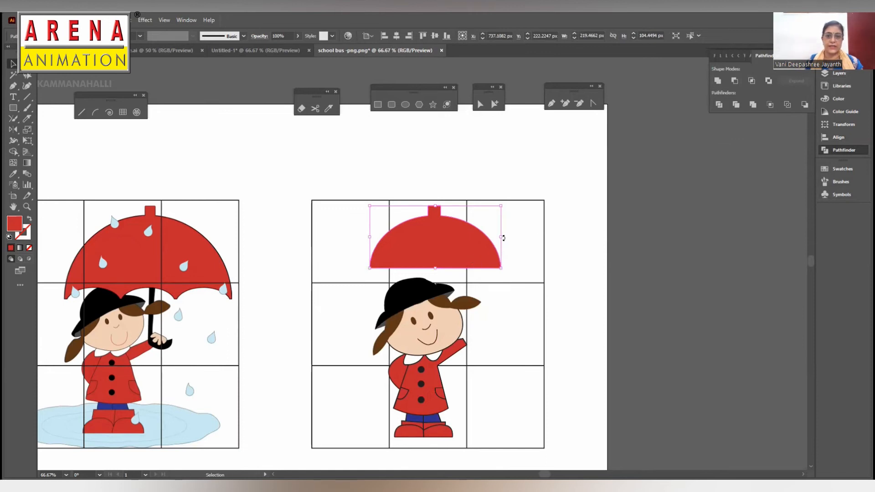
# - Enlarge the half-dome canopy and position it over the girl's hat to match the reference umbrella, then deselect it
pyautogui.moveTo(499, 238); pyautogui.dragTo(517, 239)
pyautogui.moveTo(478, 260); pyautogui.dragTo(474, 279)
pyautogui.moveTo(513, 260); pyautogui.dragTo(543, 251)
pyautogui.moveTo(489, 265)
pyautogui.mouseDown()
pyautogui.moveTo(477, 258)
pyautogui.moveTo(485, 253)
pyautogui.mouseUp()
pyautogui.click(575, 131)
# - Move the anchor points of the umbrella tip to straighten it where it meets the canopy, and deselect the shape
pyautogui.moveTo(449, 208); pyautogui.dragTo(453, 217)
pyautogui.click(479, 104)
pyautogui.moveTo(438, 220)
pyautogui.mouseDown()
pyautogui.moveTo(443, 206)
pyautogui.moveTo(453, 210)
pyautogui.moveTo(443, 219)
pyautogui.mouseUp()
pyautogui.click(448, 217)
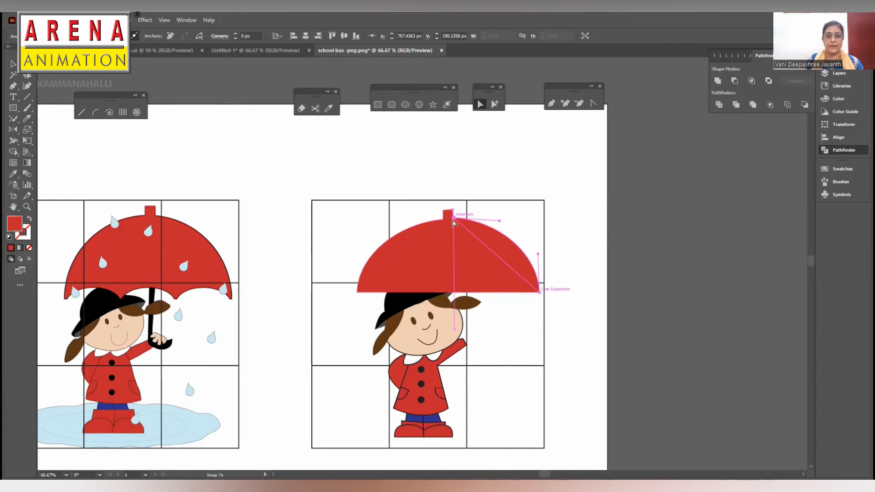
pyautogui.click(586, 180)
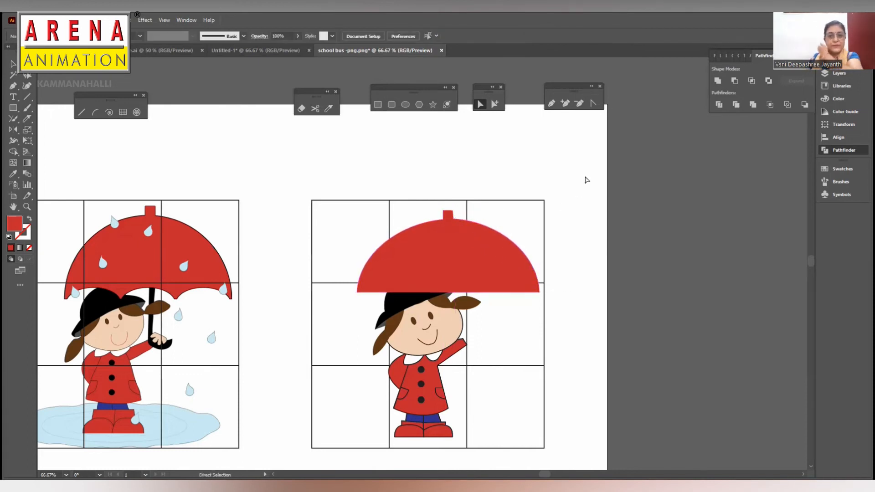
# - Draw an ellipse about 88 by 68 px beside the umbrella and fill it with an olive-yellow colour
pyautogui.click(484, 260)
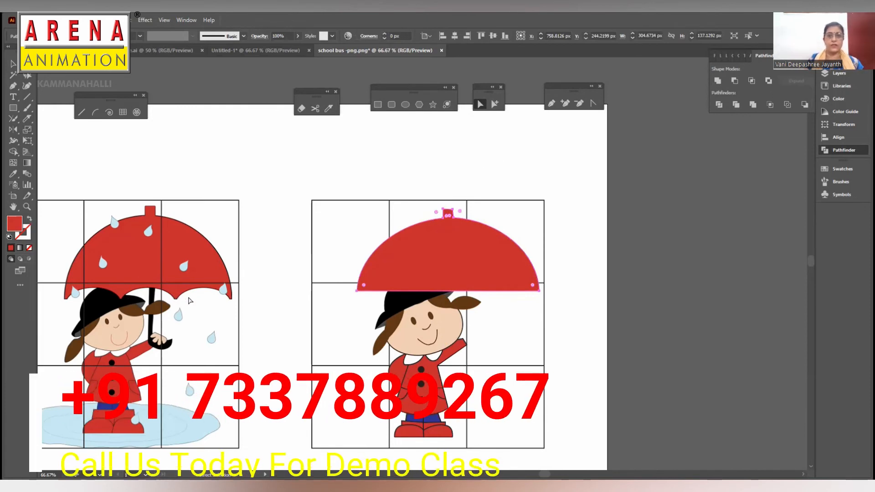
pyautogui.click(404, 105)
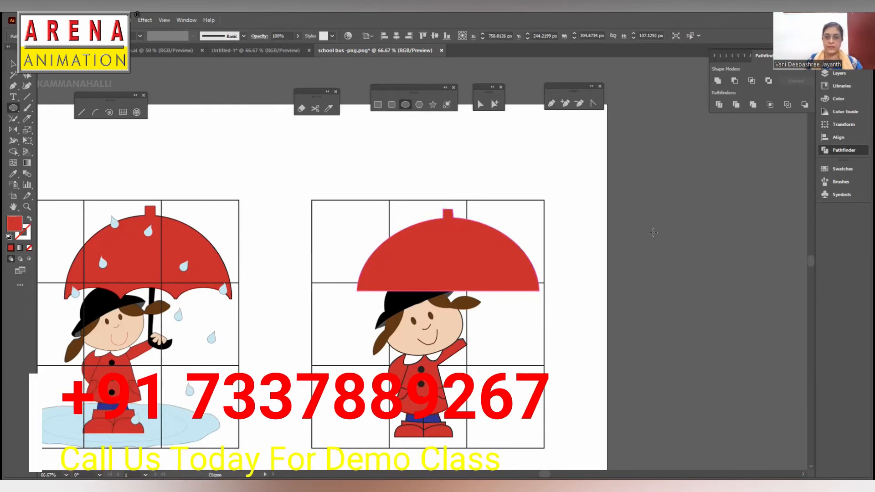
pyautogui.moveTo(649, 220); pyautogui.dragTo(577, 246)
pyautogui.click(13, 64)
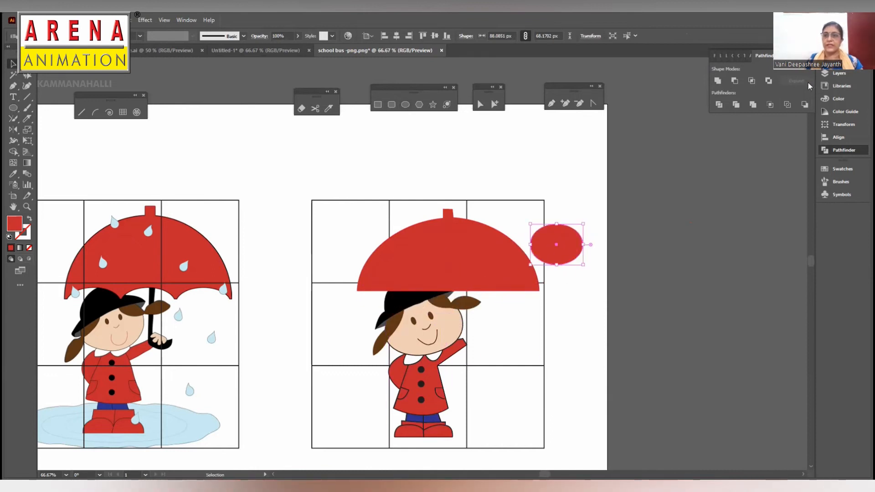
pyautogui.click(837, 98)
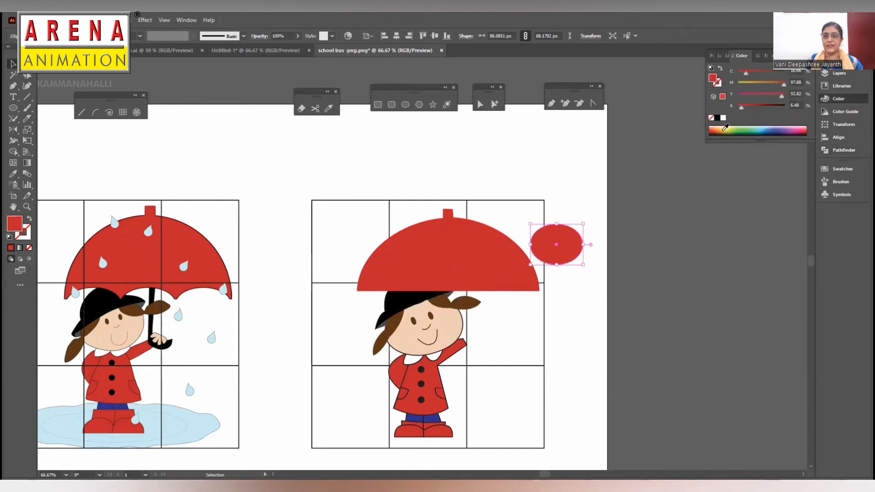
pyautogui.click(726, 130)
# - Place three equally sized olive ellipses side by side along the canopy's lower edge, group them, and select them together with the canopy
pyautogui.moveTo(565, 254); pyautogui.dragTo(536, 267)
pyautogui.click(409, 297)
pyautogui.keyDown('shift'); pyautogui.click(459, 292); pyautogui.keyUp('shift')
pyautogui.keyDown('shift'); pyautogui.click(500, 292); pyautogui.keyUp('shift')
pyautogui.moveTo(362, 268); pyautogui.dragTo(359, 267)
pyautogui.hotkey('ctrl', 'g')
pyautogui.click(506, 258)
pyautogui.keyDown('shift'); pyautogui.click(515, 303); pyautogui.keyUp('shift')
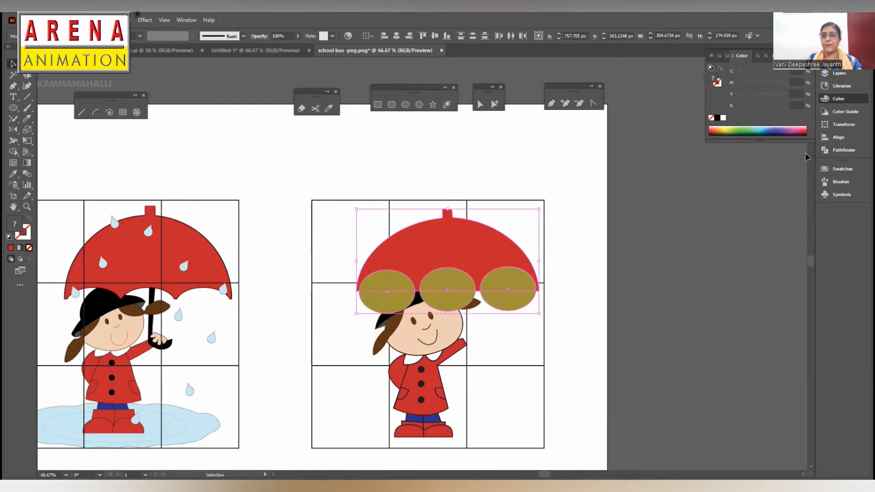
# - Try subtracting the grouped ellipses from the canopy with Pathfinder's Minus Front, and undo the subtraction
pyautogui.click(843, 150)
pyautogui.click(735, 82)
pyautogui.hotkey('ctrl', 'z')
# - Lower the ellipse group slightly and subtract it from the canopy with Pathfinder's Minus Front to scallop the lower edge, then deselect
pyautogui.click(488, 298)
pyautogui.hotkey('shift', 'Down')
pyautogui.click(539, 232)
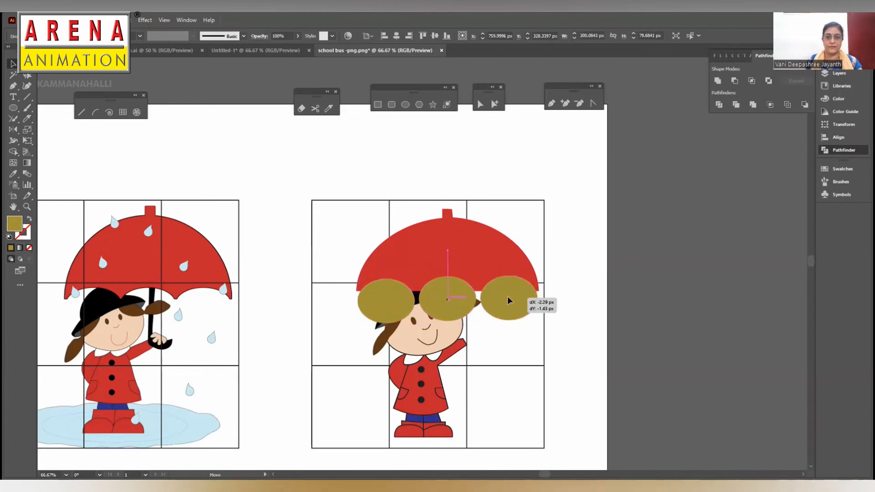
pyautogui.click(522, 291)
pyautogui.keyDown('shift'); pyautogui.click(521, 291); pyautogui.keyUp('shift')
pyautogui.click(734, 81)
pyautogui.moveTo(495, 259); pyautogui.dragTo(494, 257)
pyautogui.click(616, 259)
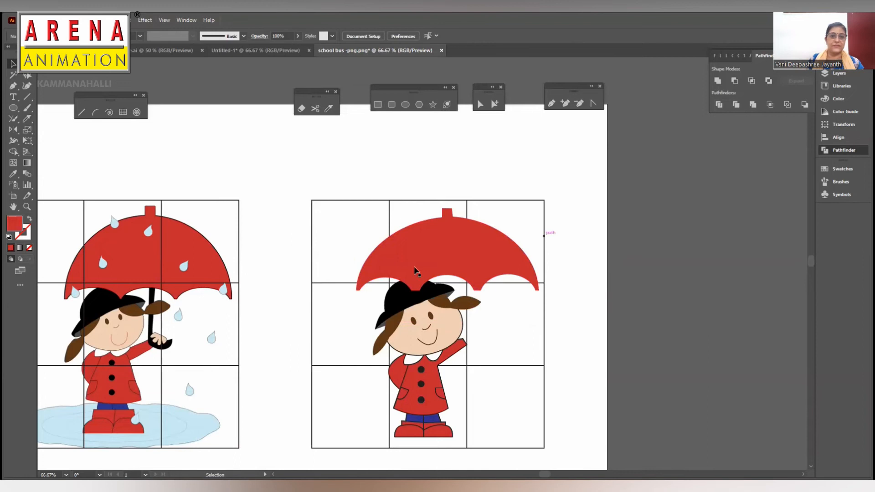
# - Expand the umbrella layer and highlight the canopy path inside it
pyautogui.click(824, 74)
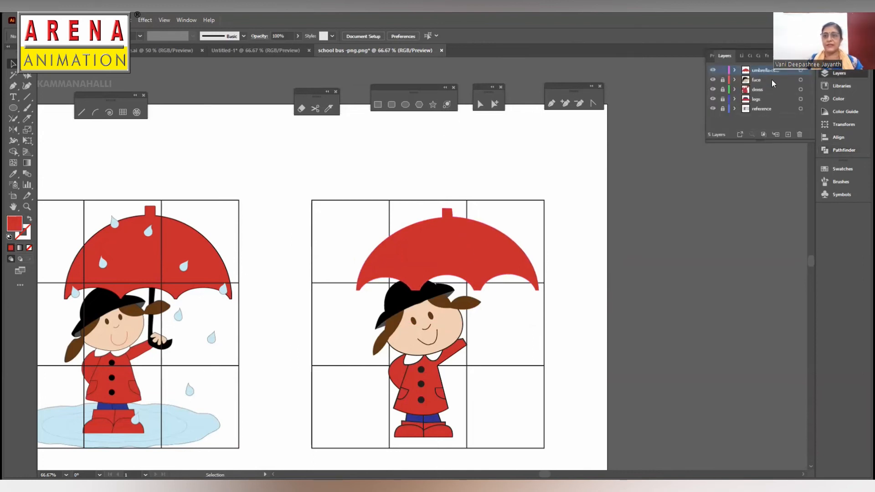
pyautogui.click(734, 71)
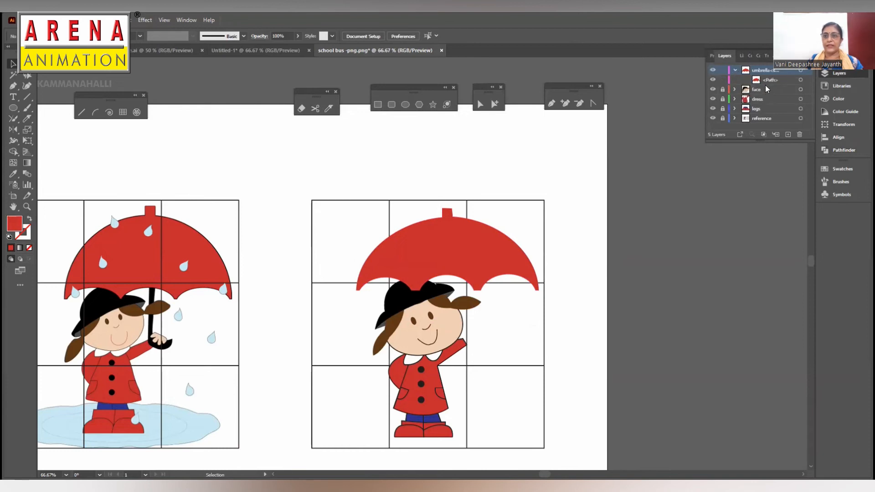
pyautogui.click(783, 81)
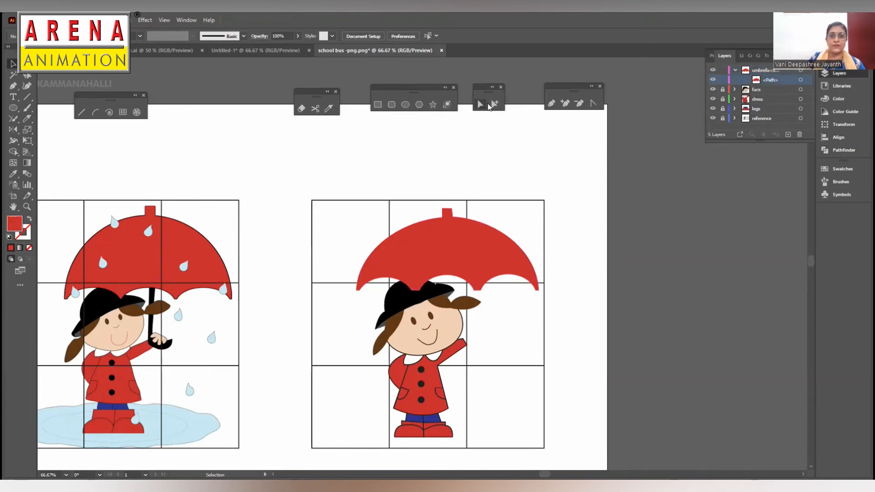
# - Draw a tall thin rectangle and a short horizontal one at its base, forming an L about 36 by 133 px beside the artwork
pyautogui.click(378, 105)
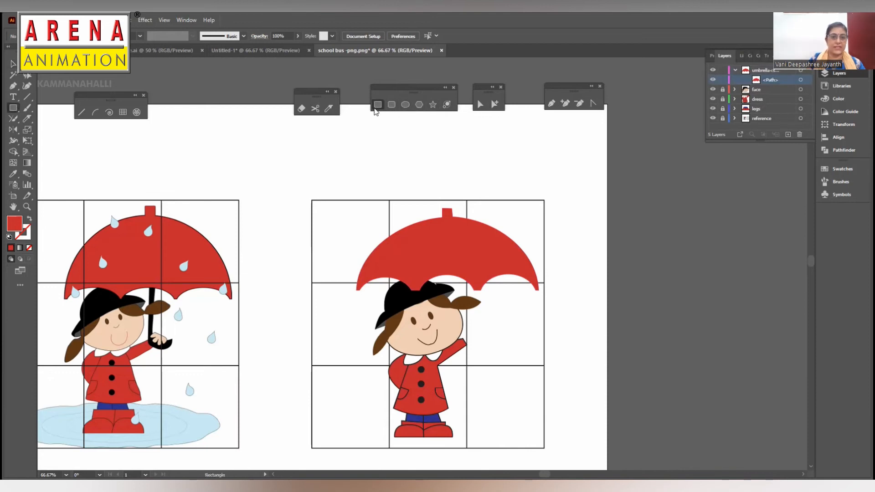
pyautogui.moveTo(453, 264)
pyautogui.mouseDown()
pyautogui.moveTo(459, 347)
pyautogui.moveTo(573, 303)
pyautogui.moveTo(583, 312)
pyautogui.mouseUp()
pyautogui.press('v')
pyautogui.press('m')
pyautogui.click(14, 64)
pyautogui.moveTo(549, 221); pyautogui.dragTo(579, 315)
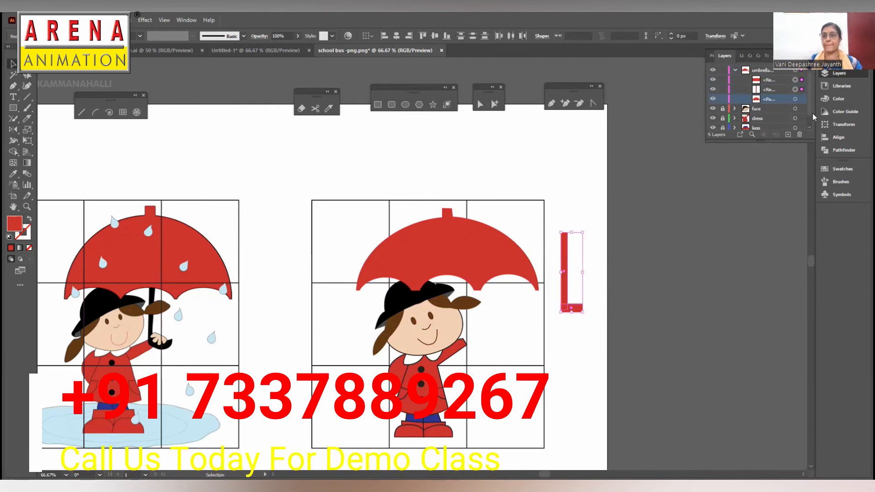
# - Fill both rectangles of the L black and merge them into one shape with Pathfinder's Unite
pyautogui.click(838, 99)
pyautogui.click(723, 118)
pyautogui.click(718, 118)
pyautogui.moveTo(618, 234); pyautogui.dragTo(563, 309)
pyautogui.click(843, 150)
pyautogui.click(718, 81)
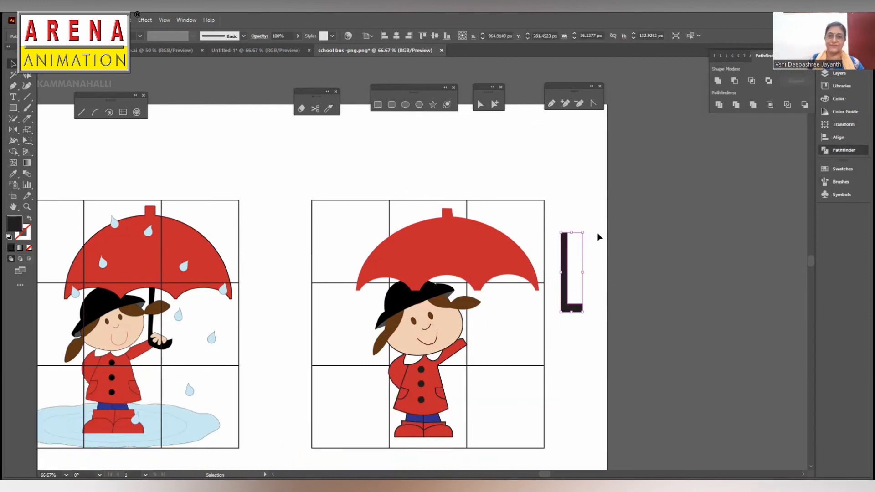
# - Round the inner and outer corners of the L-shaped handle and tilt the end of its short arm upward
pyautogui.click(482, 106)
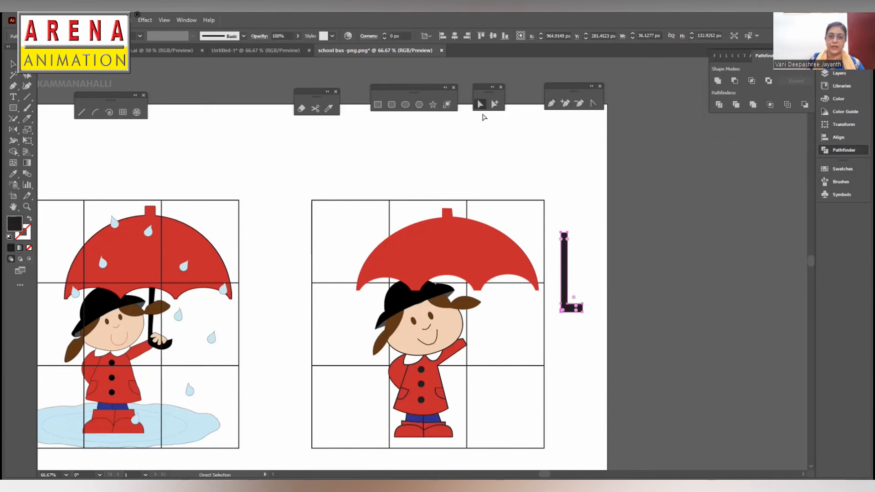
pyautogui.hotkey('ctrl', '+')
pyautogui.hotkey('ctrl', '+')
pyautogui.hotkey('ctrl', '+')
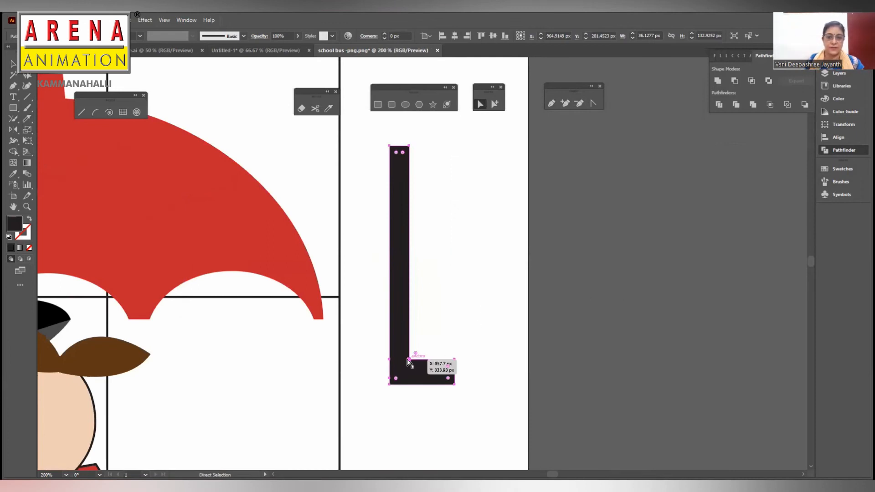
pyautogui.click(409, 359)
pyautogui.click(392, 382)
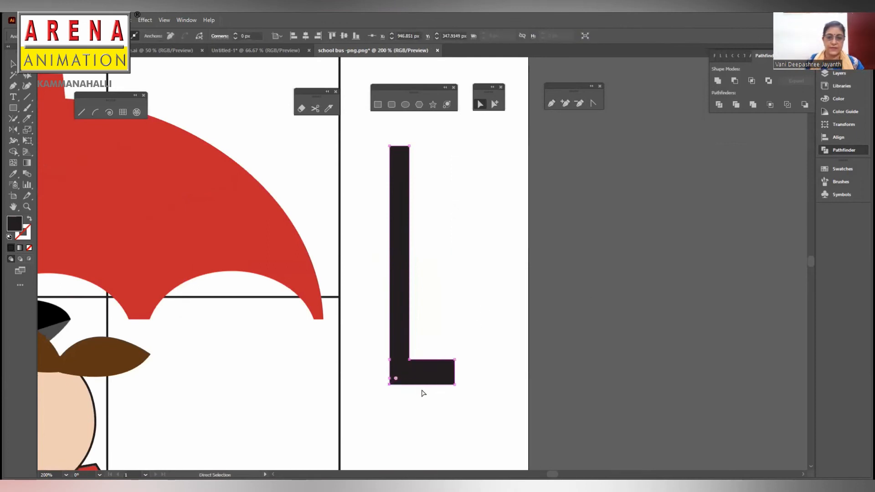
pyautogui.moveTo(395, 377); pyautogui.dragTo(455, 351)
pyautogui.click(410, 362)
pyautogui.click(455, 367)
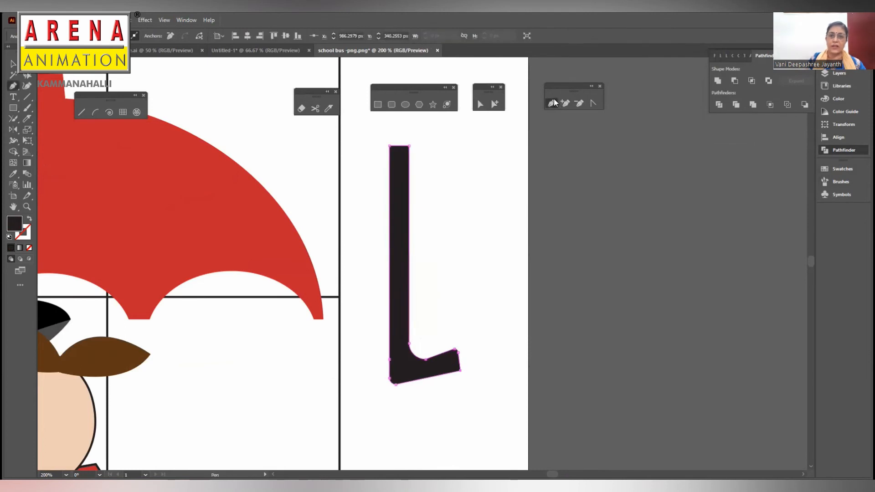
# - Add an anchor point to the short arm's lower edge, shift it to bend the arm, and round the arm's tip
pyautogui.click(427, 377)
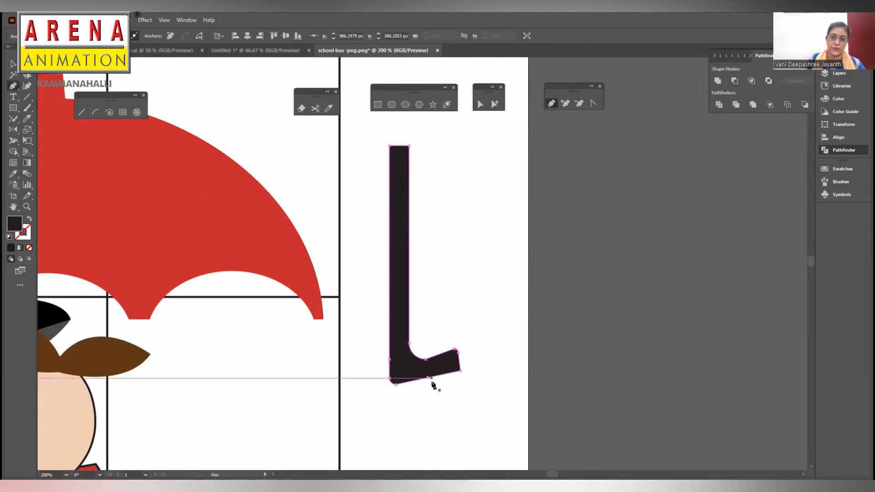
pyautogui.click(480, 104)
pyautogui.moveTo(427, 378); pyautogui.dragTo(408, 365)
pyautogui.moveTo(457, 351); pyautogui.dragTo(463, 362)
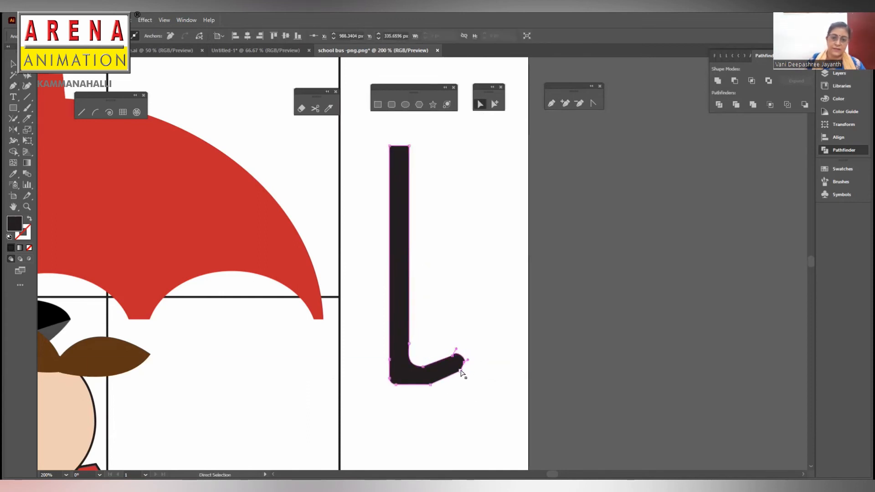
# - Remove or convert anchor points along the handle's bottom and adjust their curves to form a smooth hook
pyautogui.click(412, 385)
pyautogui.moveTo(412, 385); pyautogui.dragTo(408, 361)
pyautogui.press('-')
pyautogui.click(417, 387)
pyautogui.click(408, 387)
pyautogui.hotkey('shift', 'c')
pyautogui.click(579, 103)
pyautogui.click(391, 376)
pyautogui.click(514, 263)
pyautogui.click(480, 103)
pyautogui.click(460, 314)
pyautogui.click(438, 364)
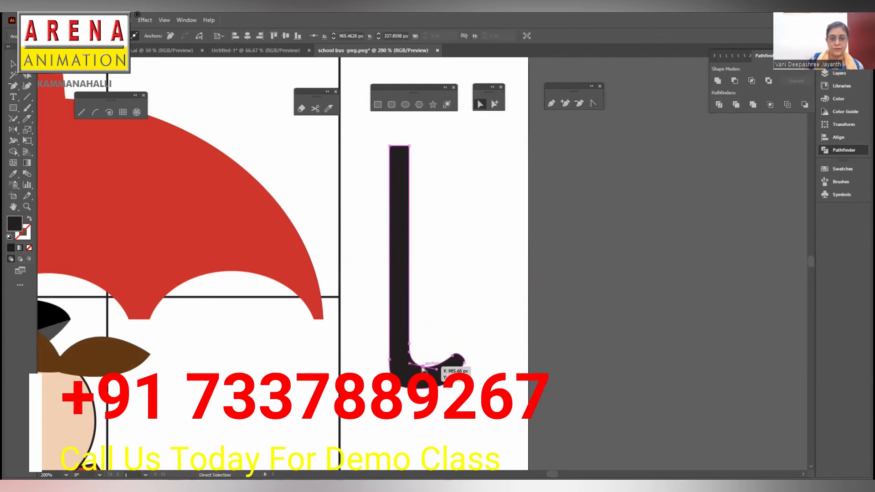
pyautogui.click(461, 382)
# - Move the hooked handle under the umbrella's centre and bring the red canopy in front of it
pyautogui.hotkey('ctrl', '1')
pyautogui.click(433, 190)
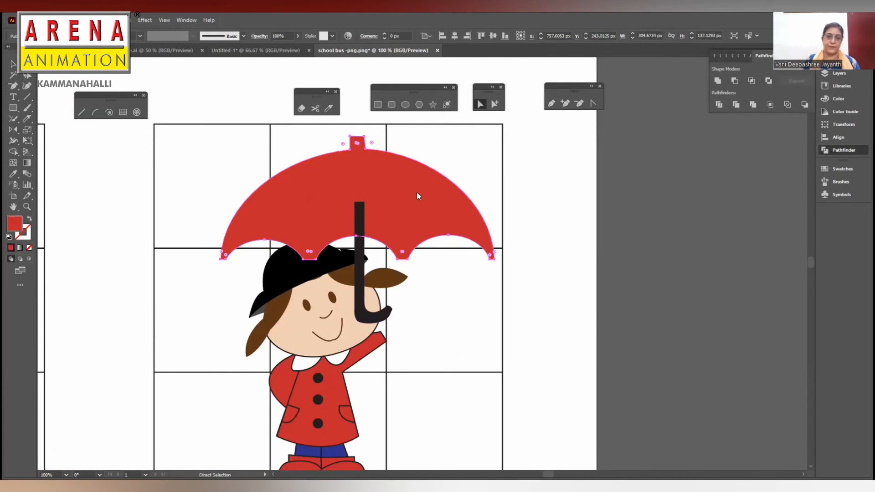
pyautogui.rightClick(417, 192)
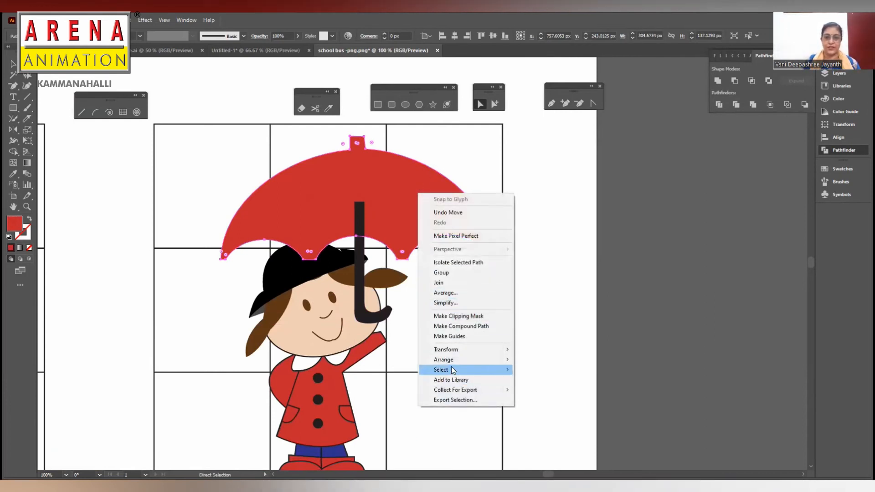
pyautogui.click(572, 359)
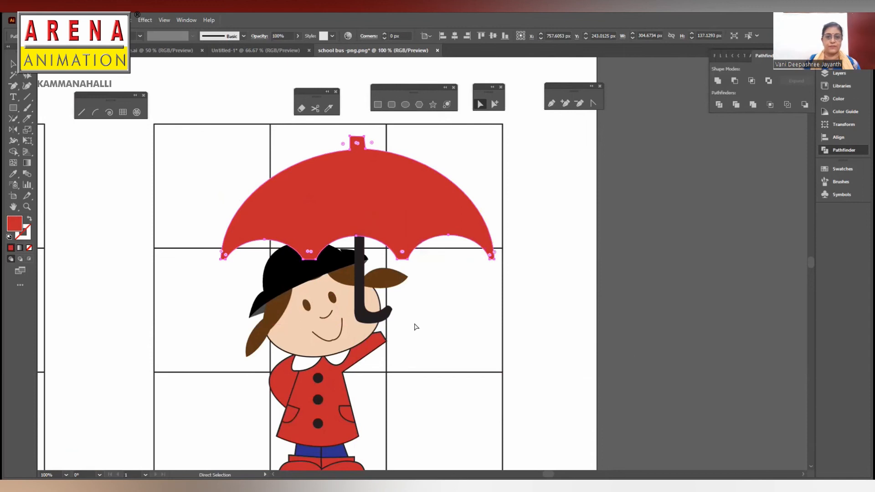
# - Lower the handle to the girl's raised arm, adjust the anchor points of its hook, and deselect it
pyautogui.moveTo(372, 320); pyautogui.dragTo(378, 342)
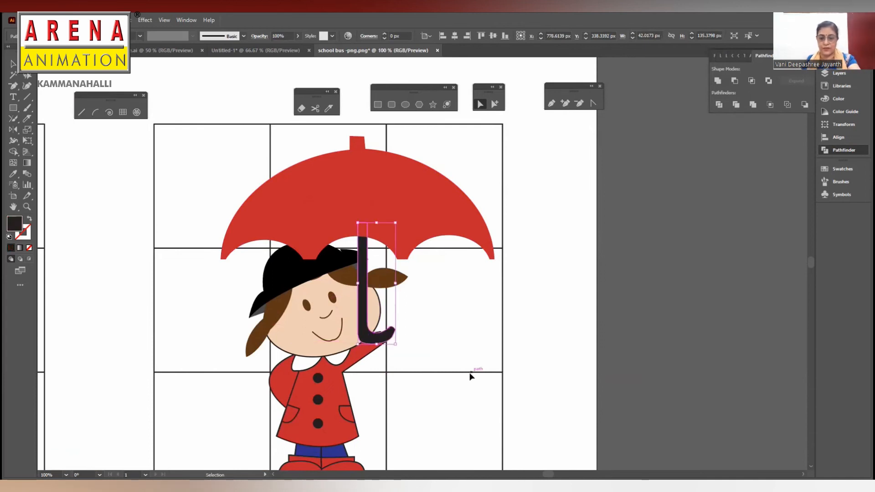
pyautogui.hotkey('ctrl', '-')
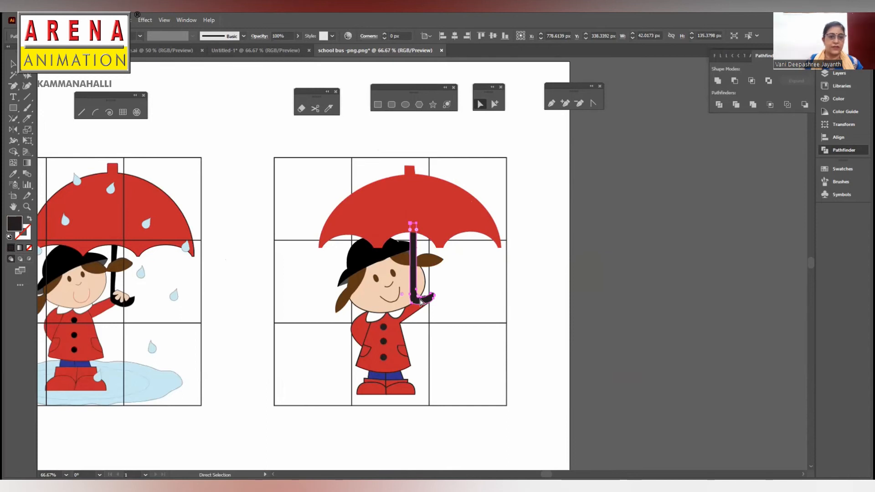
pyautogui.click(404, 284)
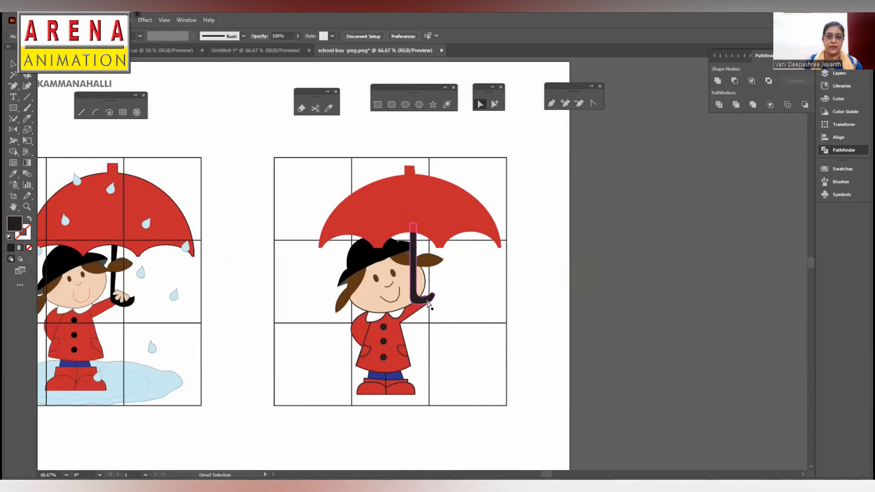
pyautogui.moveTo(420, 297); pyautogui.dragTo(425, 298)
pyautogui.click(470, 308)
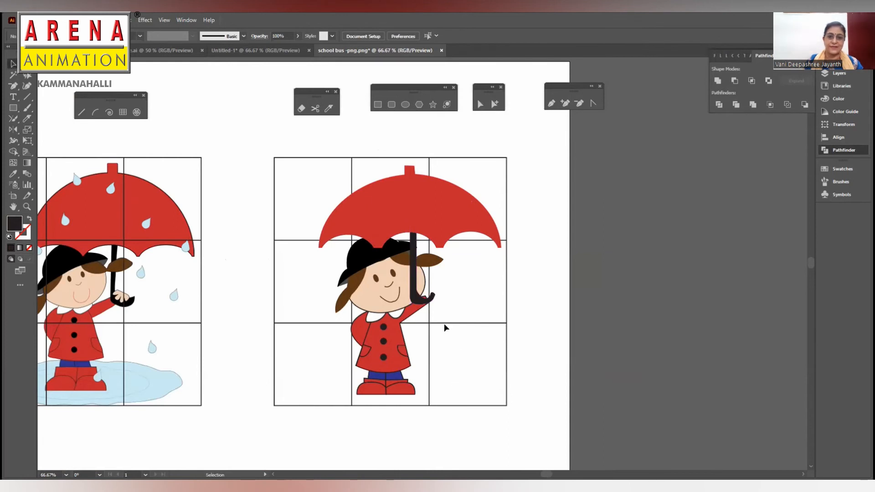
pyautogui.click(416, 296)
pyautogui.click(492, 320)
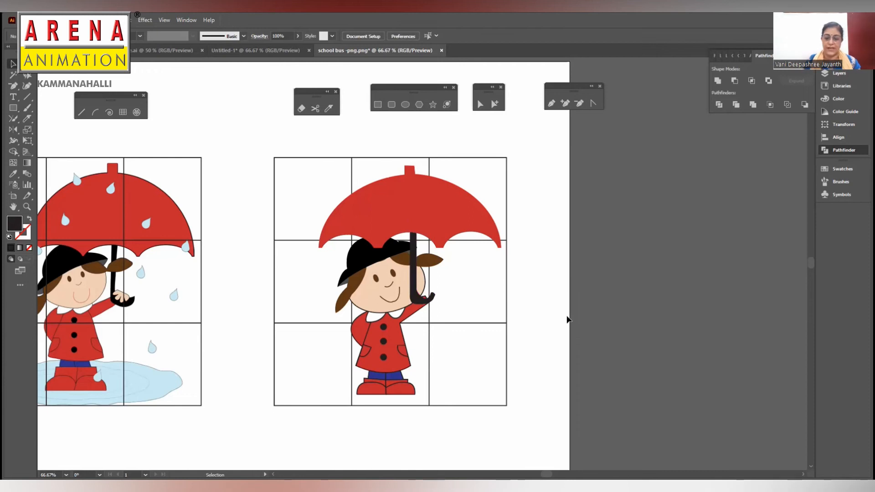
# - Start the hand outline at the handle's hook with the Pen tool, using no fill and a green stroke
pyautogui.hotkey('ctrl', '+')
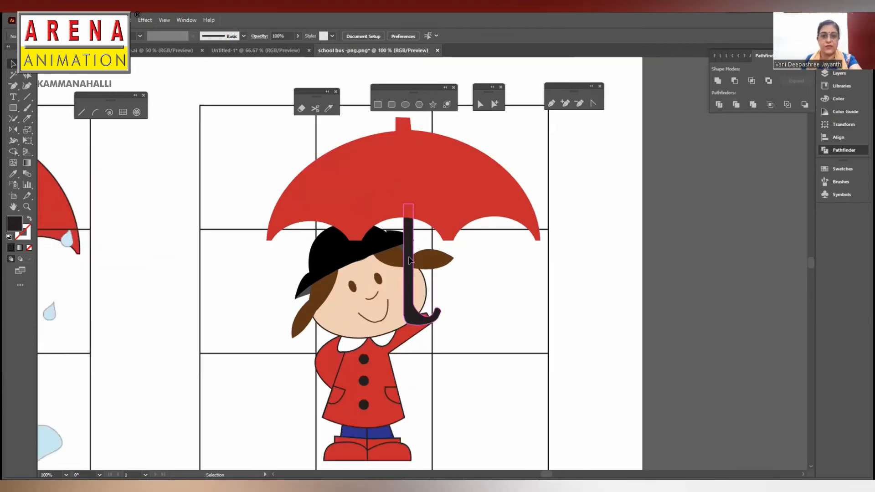
pyautogui.press('space')
pyautogui.moveTo(490, 257); pyautogui.dragTo(610, 210)
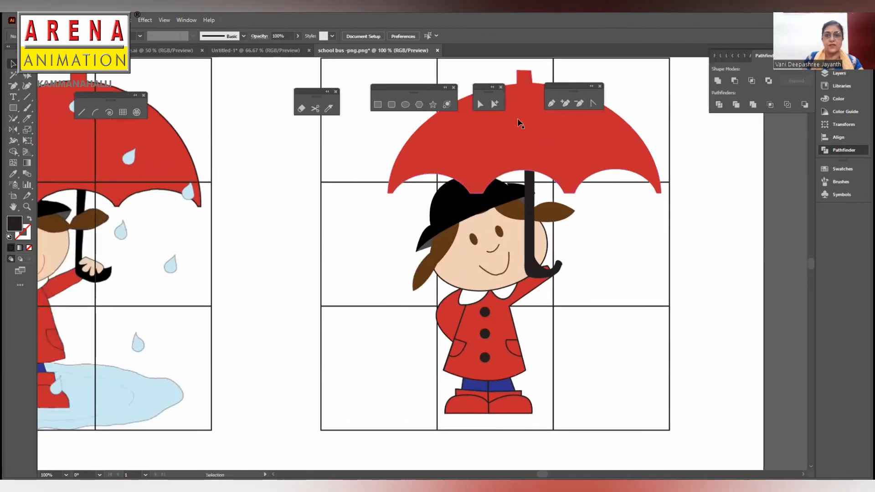
pyautogui.click(550, 104)
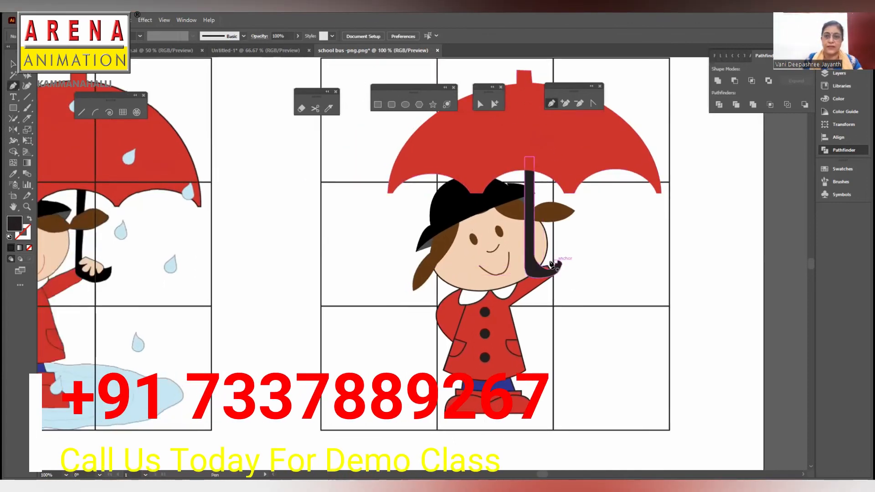
pyautogui.click(551, 268)
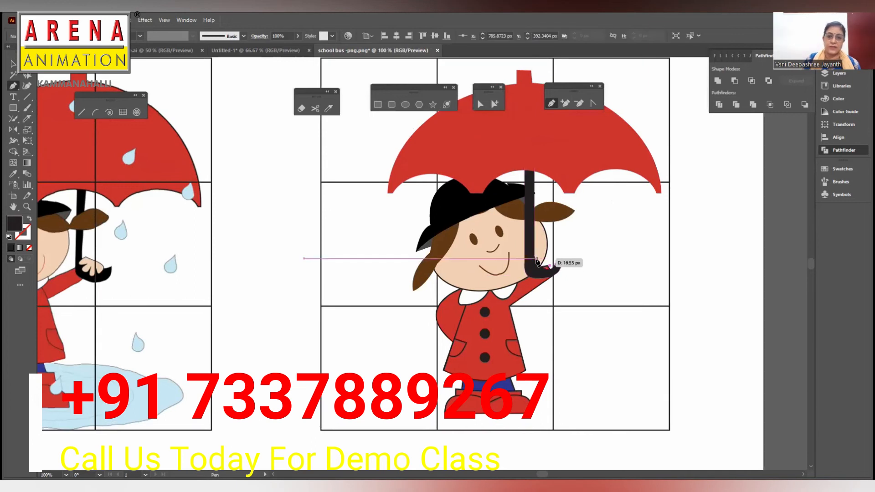
pyautogui.click(24, 234)
pyautogui.click(751, 131)
# - Draw the curved fingers to finish the hand outline around the handle, and copy the face's skin fill and dark outline onto it
pyautogui.moveTo(535, 266)
pyautogui.mouseDown()
pyautogui.moveTo(552, 275)
pyautogui.moveTo(546, 256)
pyautogui.mouseUp()
pyautogui.click(535, 266)
pyautogui.click(535, 275)
pyautogui.click(544, 271)
pyautogui.click(547, 276)
pyautogui.click(548, 271)
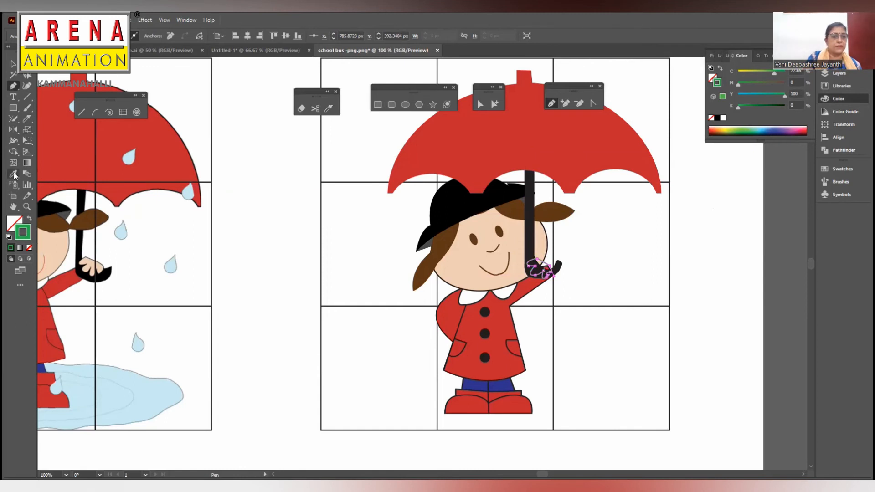
pyautogui.press('i')
pyautogui.click(510, 242)
# - Reshape the lower fingers of the hand by moving their anchor points
pyautogui.press('a')
pyautogui.hotkey('ctrl', '+')
pyautogui.hotkey('ctrl', '+')
pyautogui.hotkey('ctrl', '+')
pyautogui.hotkey('ctrl', '+')
pyautogui.hotkey('ctrl', '+')
pyautogui.hotkey('ctrl', '+')
pyautogui.click(406, 335)
pyautogui.moveTo(377, 321); pyautogui.dragTo(458, 346)
pyautogui.moveTo(448, 317); pyautogui.dragTo(406, 345)
pyautogui.click(417, 328)
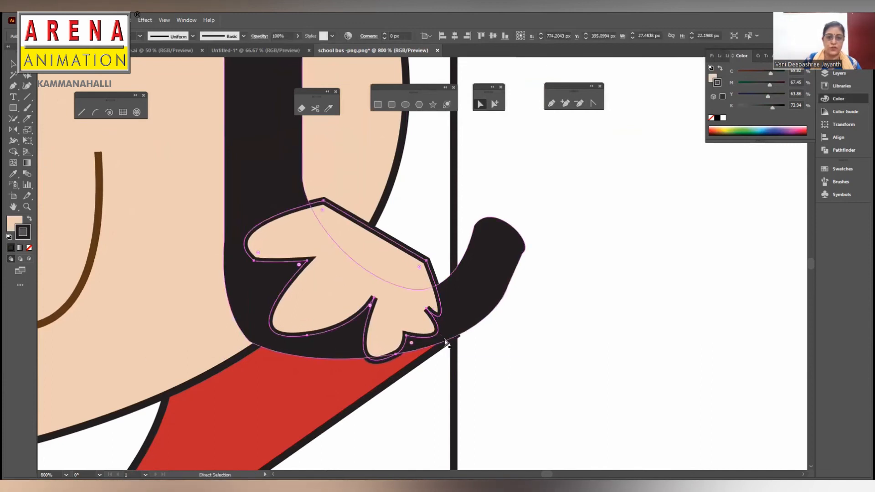
pyautogui.click(396, 355)
pyautogui.moveTo(406, 335); pyautogui.dragTo(403, 336)
pyautogui.moveTo(396, 354); pyautogui.dragTo(379, 357)
# - Adjust the anchor points of the hand's uppermost finger and of the notch beneath it
pyautogui.moveTo(254, 261); pyautogui.dragTo(258, 268)
pyautogui.click(314, 272)
pyautogui.click(259, 268)
pyautogui.click(314, 270)
pyautogui.click(307, 261)
pyautogui.click(311, 266)
pyautogui.click(307, 261)
# - Refine the anchor points of the smallest finger and the wrist corner, and deselect the hand
pyautogui.moveTo(426, 308); pyautogui.dragTo(428, 306)
pyautogui.moveTo(401, 330); pyautogui.dragTo(401, 330)
pyautogui.click(429, 306)
pyautogui.moveTo(457, 348); pyautogui.dragTo(443, 397)
pyautogui.moveTo(426, 261); pyautogui.dragTo(434, 254)
pyautogui.hotkey('ctrl', '-')
pyautogui.hotkey('ctrl', '-')
pyautogui.hotkey('ctrl', '-')
pyautogui.hotkey('ctrl', '-')
pyautogui.hotkey('ctrl', '-')
pyautogui.hotkey('ctrl', '-')
pyautogui.click(468, 288)
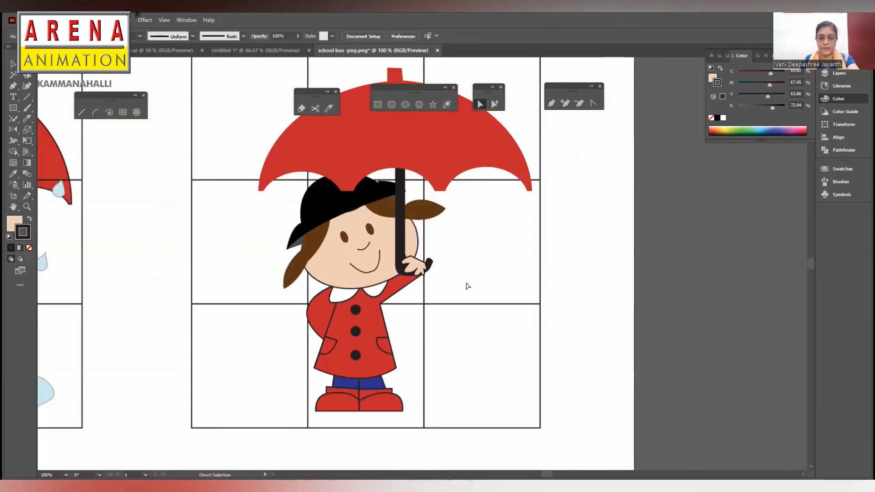
# - Narrow the umbrella canopy by pulling in its left side
pyautogui.hotkey('ctrl', '-')
pyautogui.moveTo(378, 308); pyautogui.dragTo(476, 324)
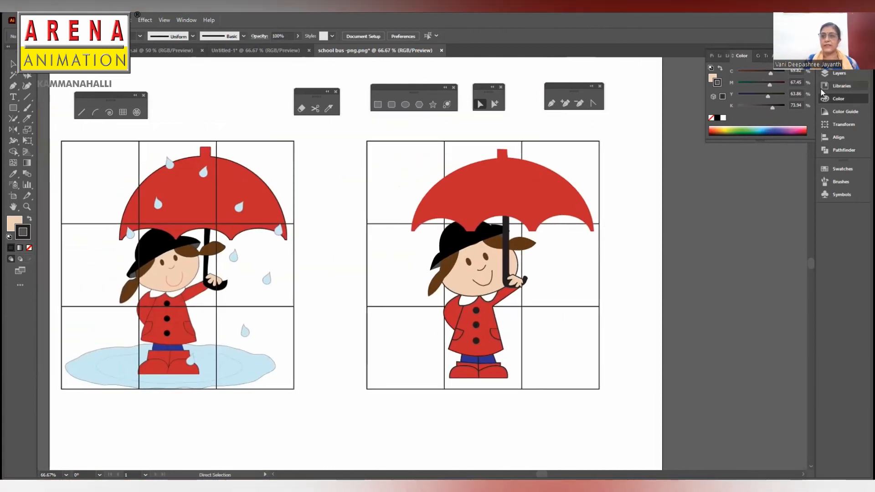
pyautogui.click(827, 73)
pyautogui.moveTo(755, 141); pyautogui.dragTo(755, 210)
pyautogui.click(514, 265)
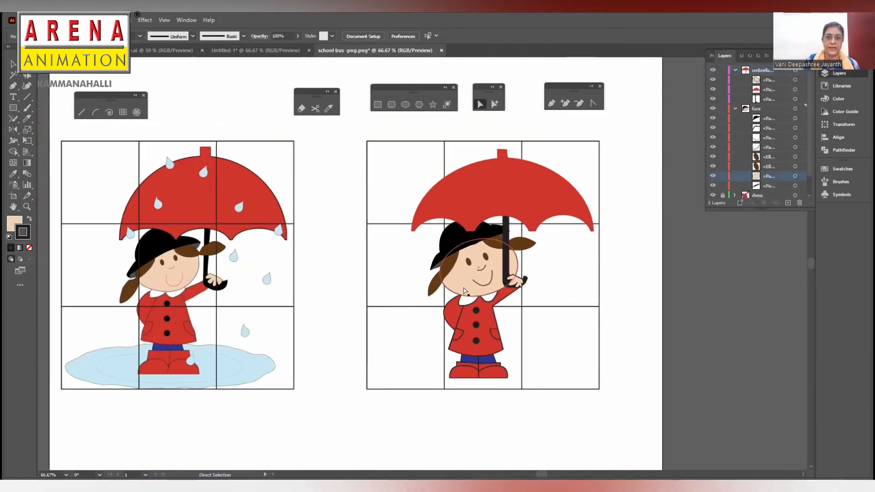
pyautogui.press('v')
pyautogui.moveTo(518, 277); pyautogui.dragTo(517, 282)
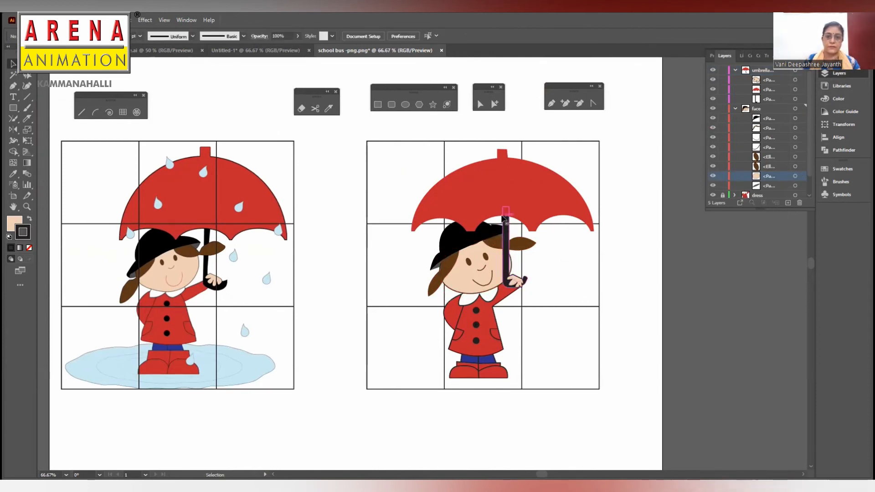
pyautogui.click(440, 201)
pyautogui.moveTo(412, 190); pyautogui.dragTo(421, 190)
# - Shift the umbrella handle slightly to line up with the narrowed canopy and the hand, and deselect
pyautogui.moveTo(506, 261); pyautogui.dragTo(527, 274)
pyautogui.click(517, 280)
pyautogui.click(561, 267)
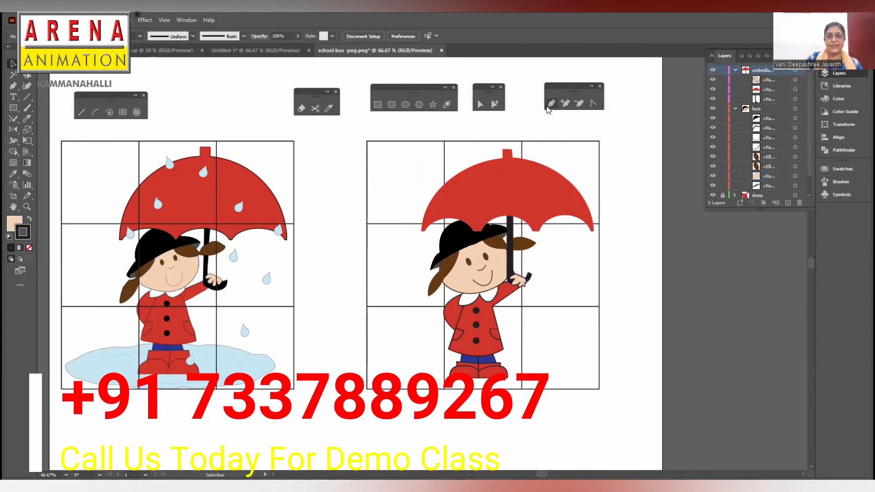
# - Collapse the umbrella and face layers, and add a new layer directly above the reference layer
pyautogui.click(735, 70)
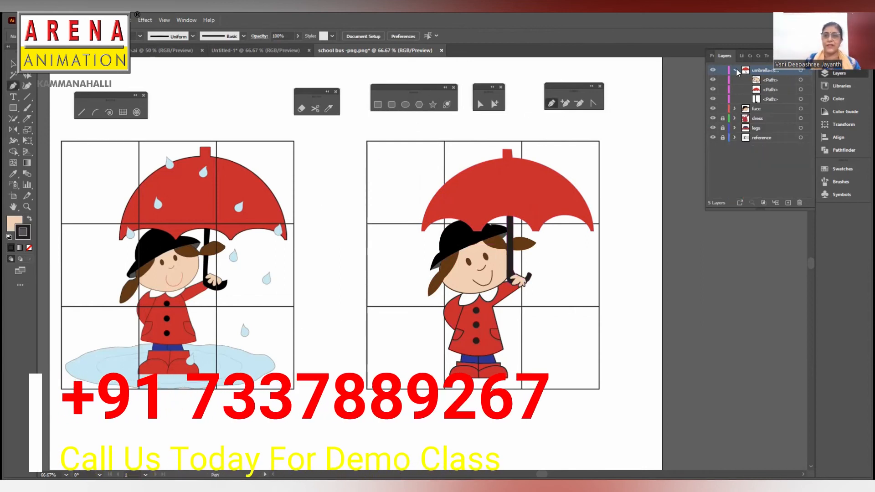
pyautogui.click(734, 80)
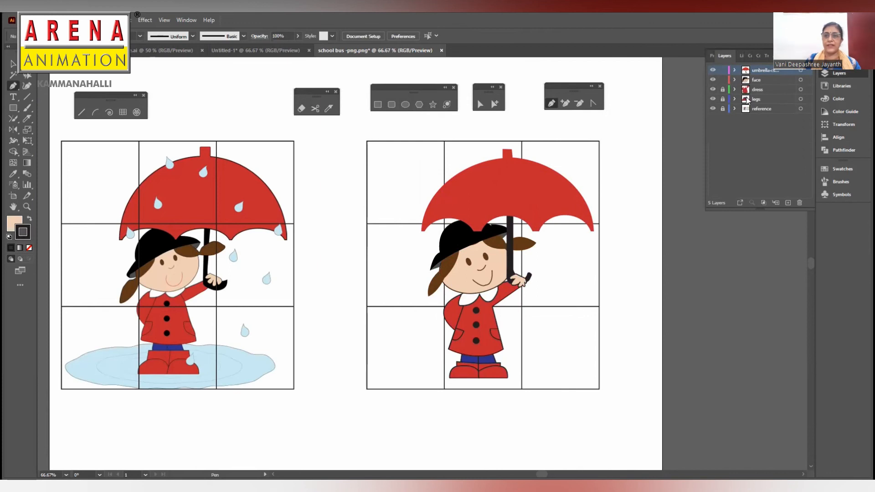
pyautogui.click(766, 109)
pyautogui.click(788, 202)
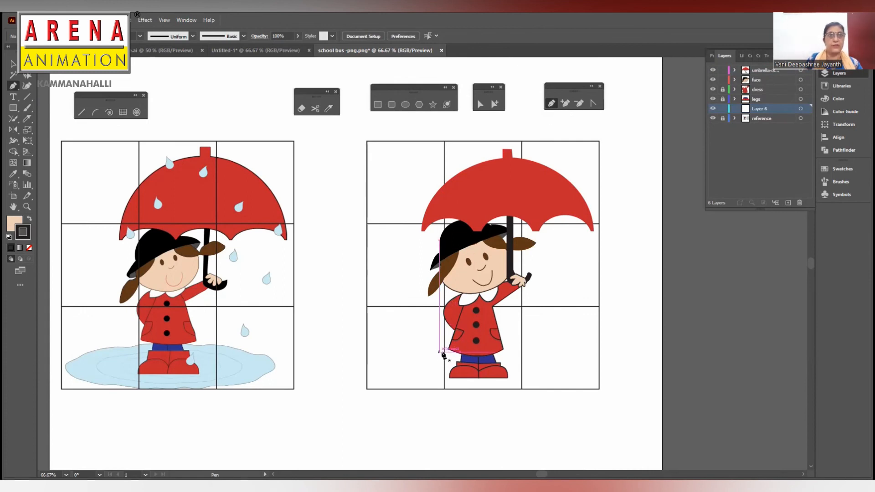
# - Draw a closed, wavy puddle shape behind the boots and reshape its lower and right edges
pyautogui.moveTo(509, 355)
pyautogui.mouseDown()
pyautogui.moveTo(441, 346)
pyautogui.moveTo(419, 376)
pyautogui.moveTo(492, 380)
pyautogui.moveTo(564, 361)
pyautogui.moveTo(508, 351)
pyautogui.mouseUp()
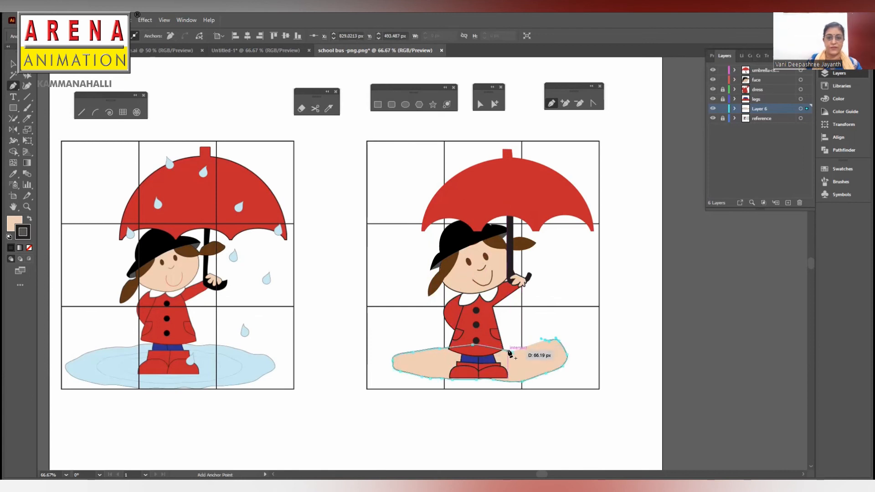
pyautogui.click(514, 354)
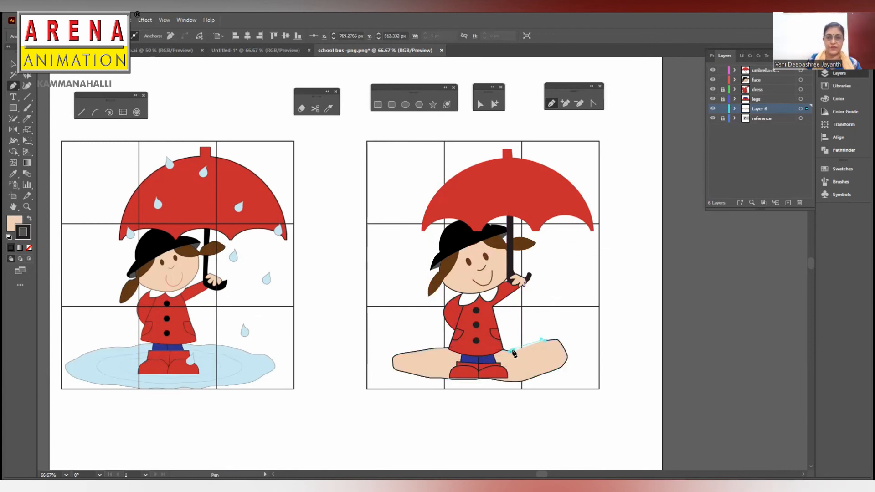
pyautogui.click(480, 104)
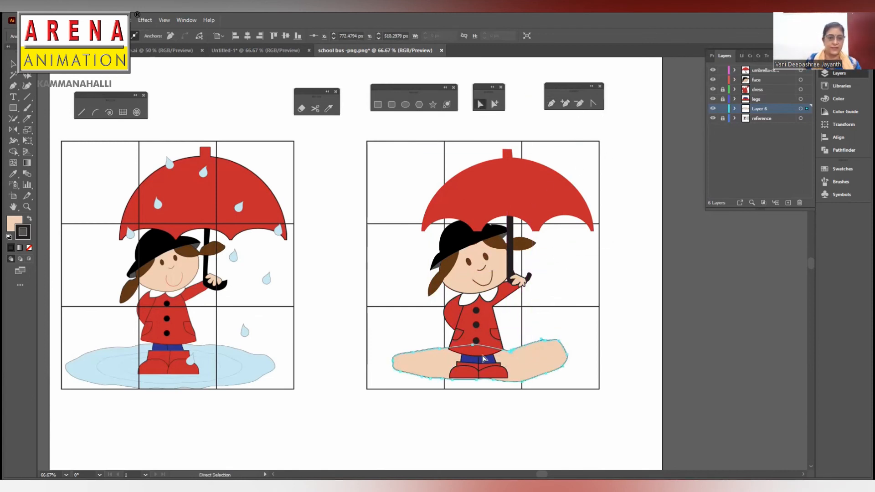
pyautogui.moveTo(454, 383); pyautogui.dragTo(479, 385)
pyautogui.moveTo(555, 340)
pyautogui.mouseDown()
pyautogui.moveTo(571, 371)
pyautogui.moveTo(539, 382)
pyautogui.mouseUp()
# - Copy the light blue fill without outline from a reference raindrop onto the puddle, and deselect it
pyautogui.press('i')
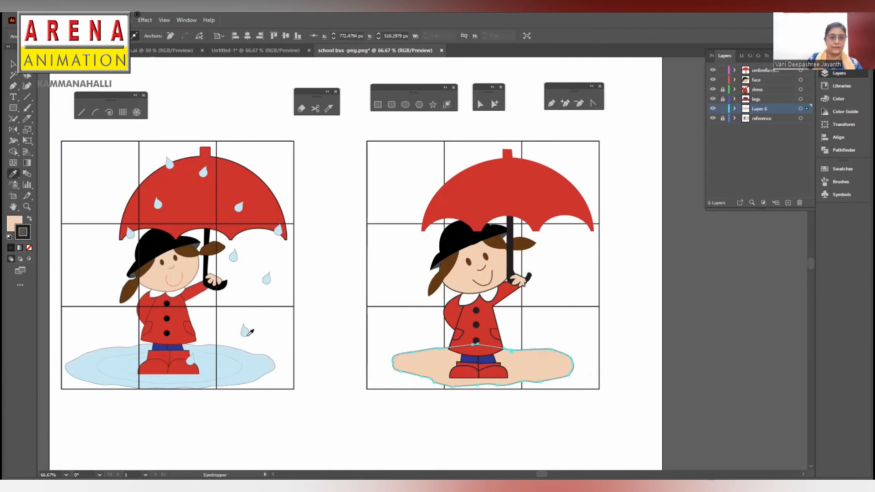
pyautogui.click(246, 331)
pyautogui.press('v')
pyautogui.click(352, 198)
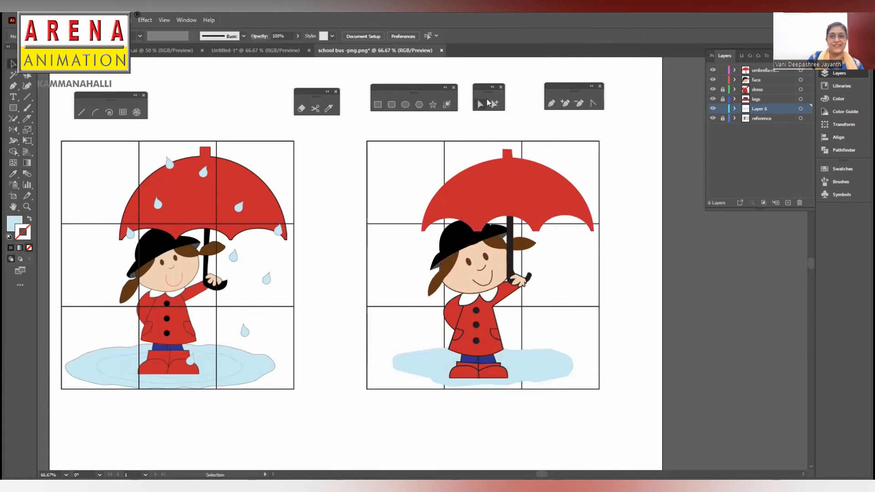
# - Draw a light blue teardrop about 12 by 25 px below the umbrella's right side and give it a dark outline
pyautogui.click(551, 103)
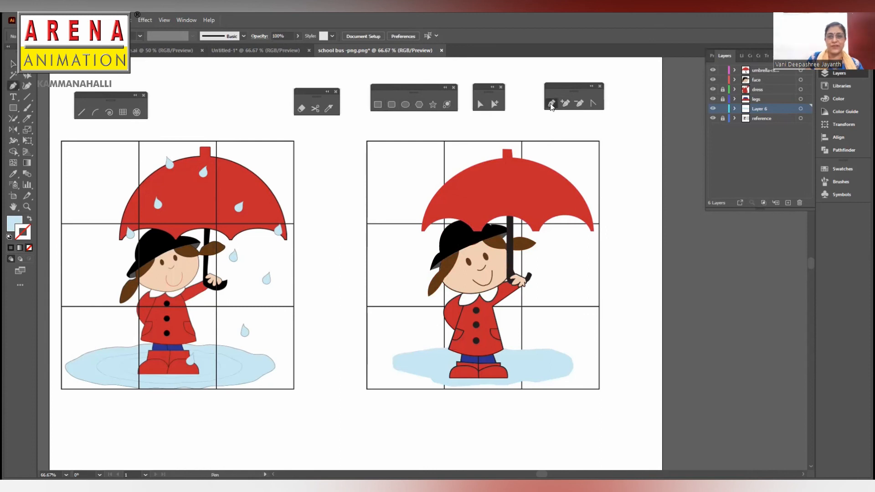
pyautogui.click(565, 250)
pyautogui.moveTo(565, 264); pyautogui.dragTo(573, 268)
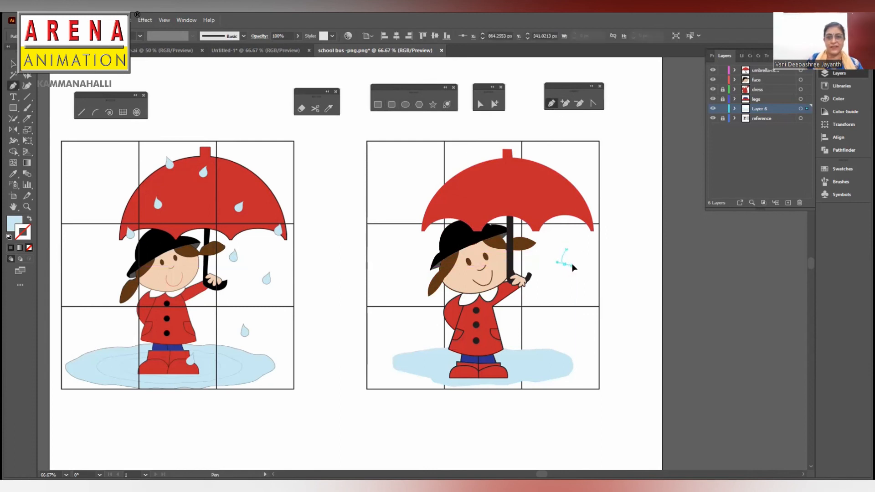
pyautogui.click(565, 251)
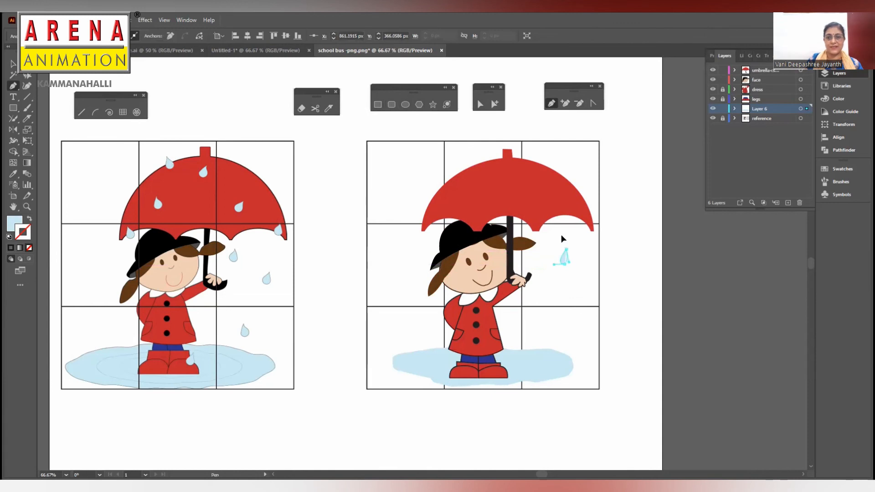
pyautogui.click(13, 63)
pyautogui.click(11, 247)
pyautogui.click(578, 254)
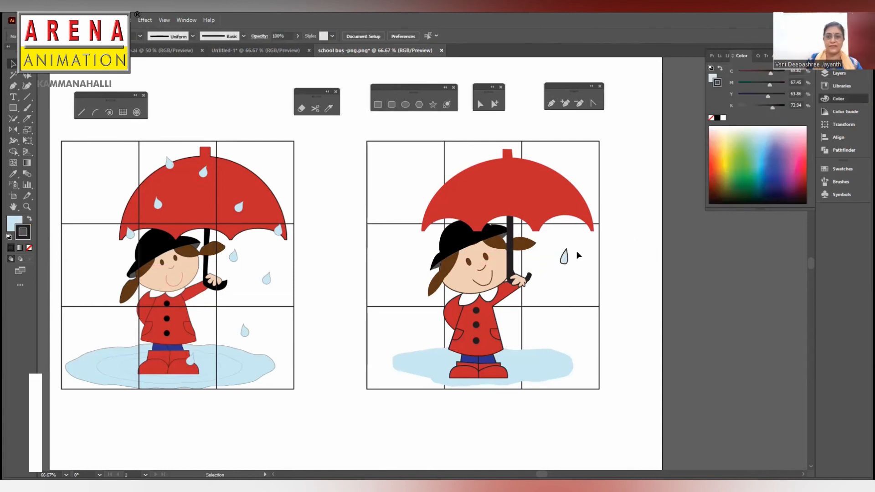
pyautogui.click(564, 258)
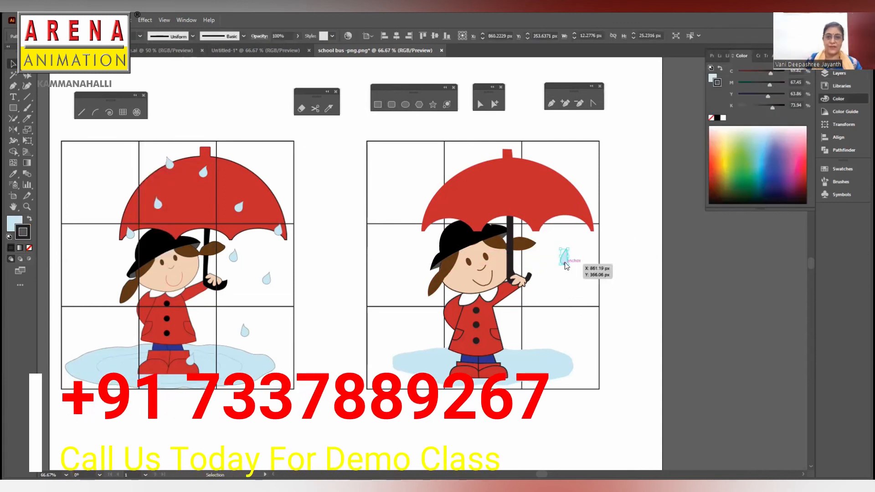
pyautogui.moveTo(564, 256); pyautogui.dragTo(474, 190)
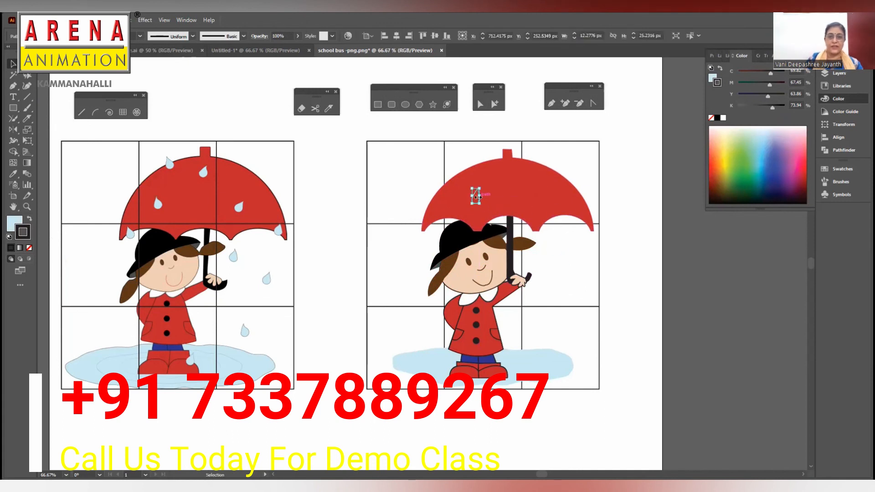
pyautogui.hotkey('ctrl', 'z')
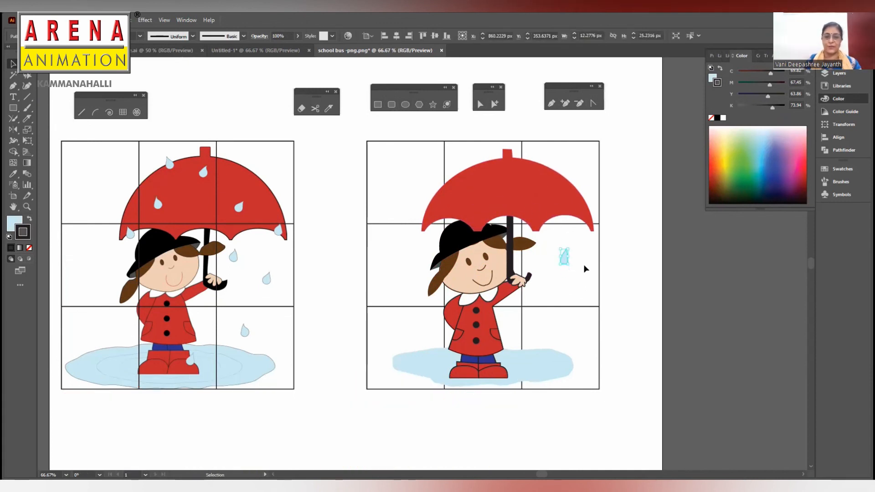
# - Cut the raindrop, add a new layer above the umbrella layer, and paste the drop in place there
pyautogui.click(644, 242)
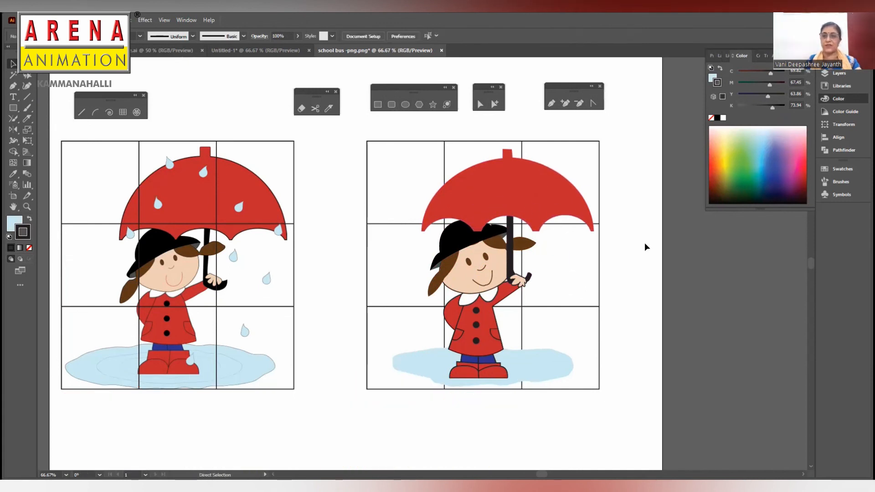
pyautogui.click(839, 72)
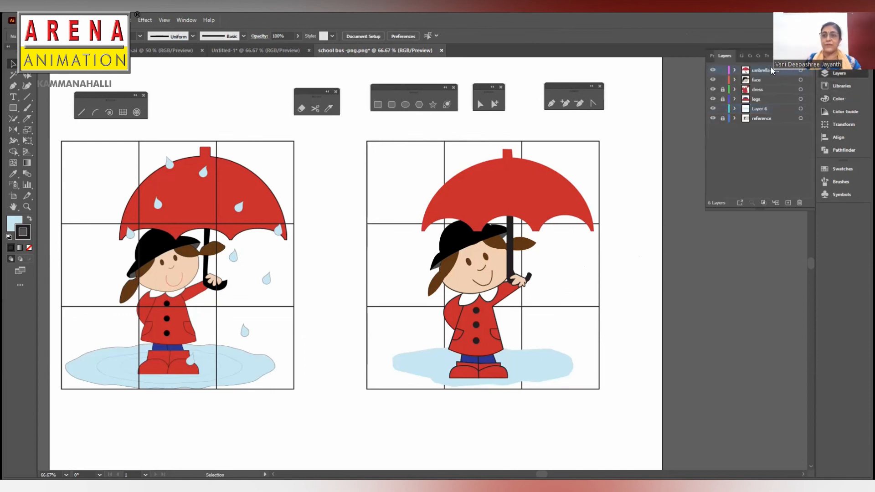
pyautogui.click(788, 203)
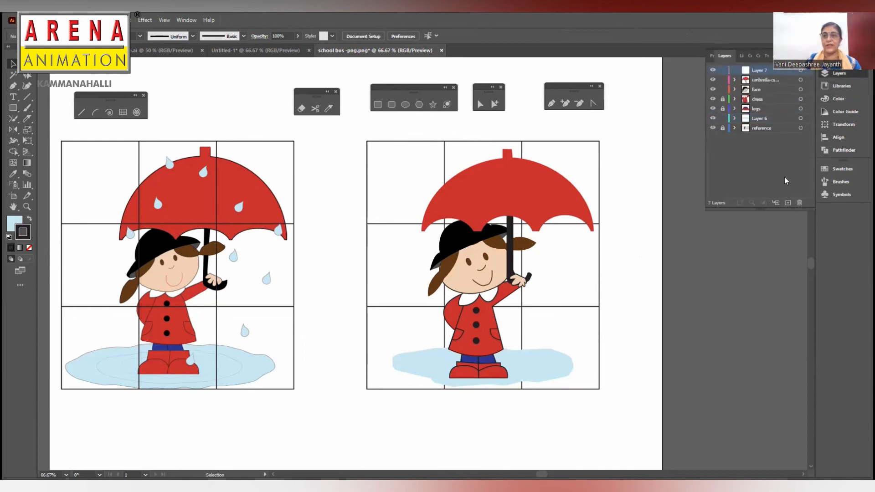
pyautogui.hotkey('ctrl', 'f')
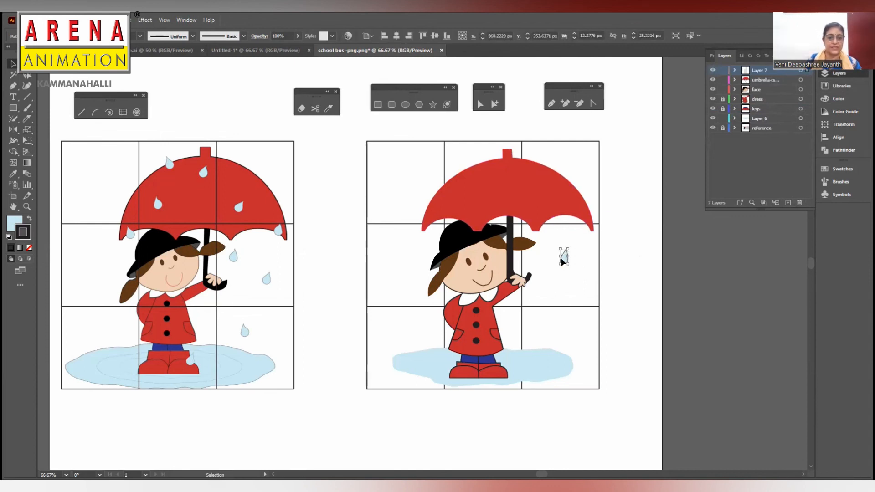
# - Duplicate the raindrop across the umbrella canopy and down both sides of the girl
pyautogui.moveTo(560, 258); pyautogui.dragTo(518, 185)
pyautogui.moveTo(464, 207); pyautogui.dragTo(568, 329)
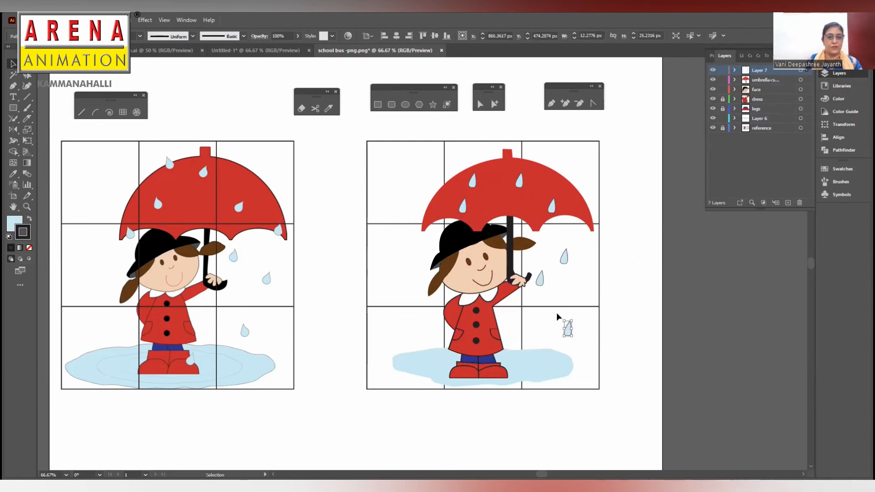
pyautogui.moveTo(539, 282); pyautogui.dragTo(430, 329)
pyautogui.moveTo(430, 329); pyautogui.dragTo(431, 332)
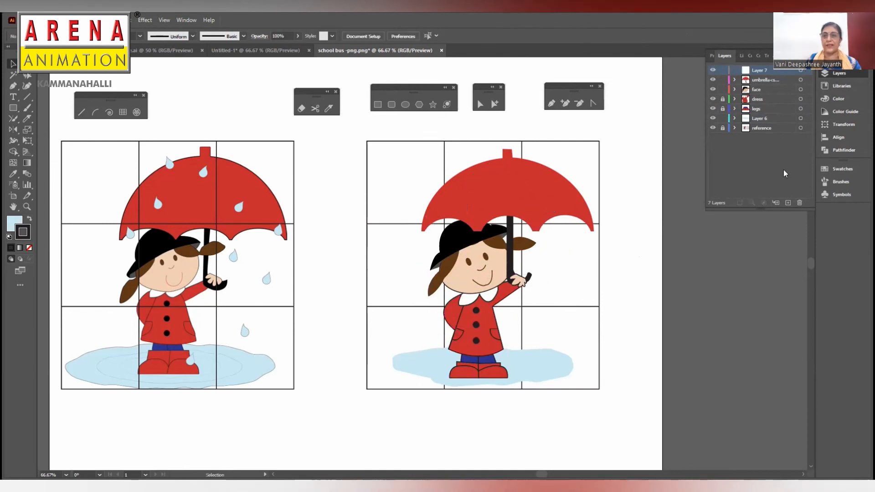
# - Rotate the three raindrops to the left of the girl so they tilt slightly
pyautogui.moveTo(438, 317); pyautogui.dragTo(433, 309)
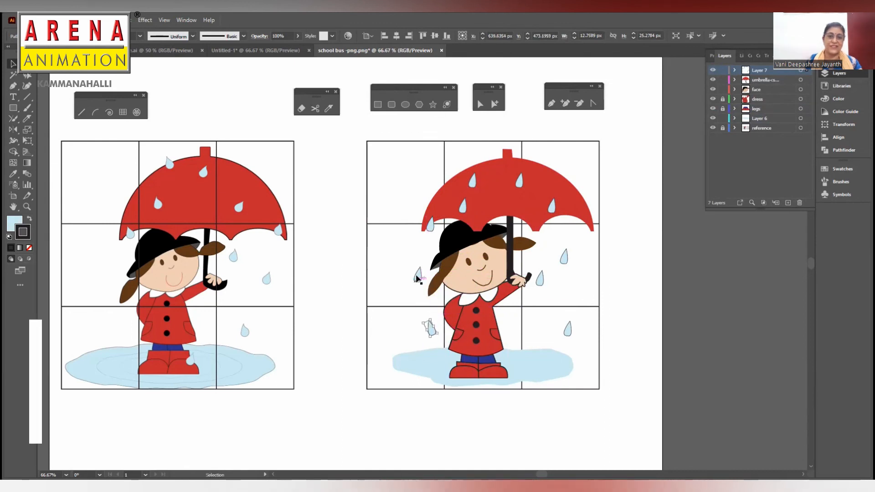
pyautogui.click(418, 276)
pyautogui.moveTo(425, 265); pyautogui.dragTo(421, 260)
pyautogui.click(430, 225)
pyautogui.moveTo(438, 211); pyautogui.dragTo(434, 210)
# - Rotate the four raindrops on the umbrella canopy by small angles
pyautogui.click(473, 181)
pyautogui.moveTo(481, 169); pyautogui.dragTo(467, 192)
pyautogui.click(463, 206)
pyautogui.click(519, 181)
pyautogui.moveTo(527, 169); pyautogui.dragTo(524, 169)
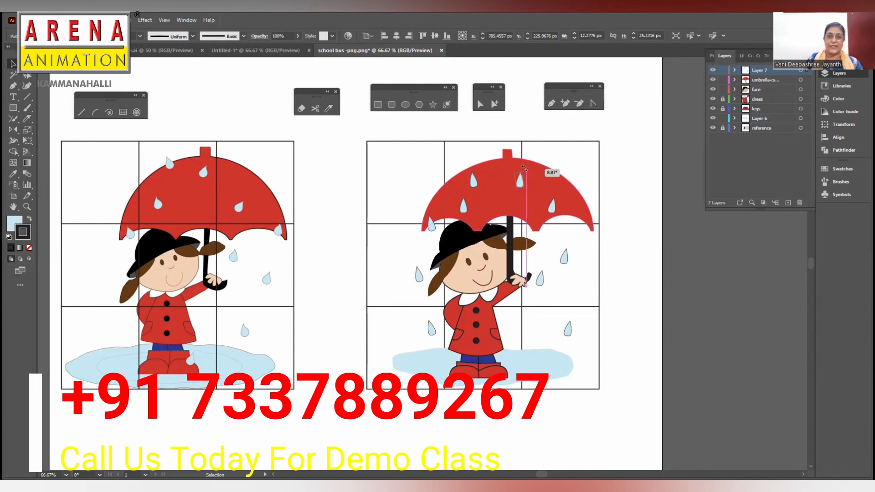
pyautogui.click(552, 210)
pyautogui.moveTo(557, 193); pyautogui.dragTo(558, 195)
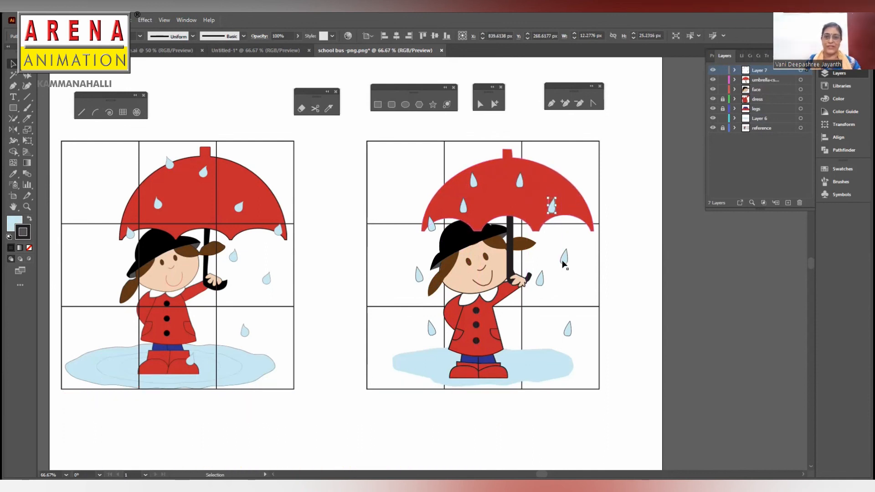
# - Rotate the three raindrops to the right of the girl by small angles
pyautogui.moveTo(570, 244); pyautogui.dragTo(570, 245)
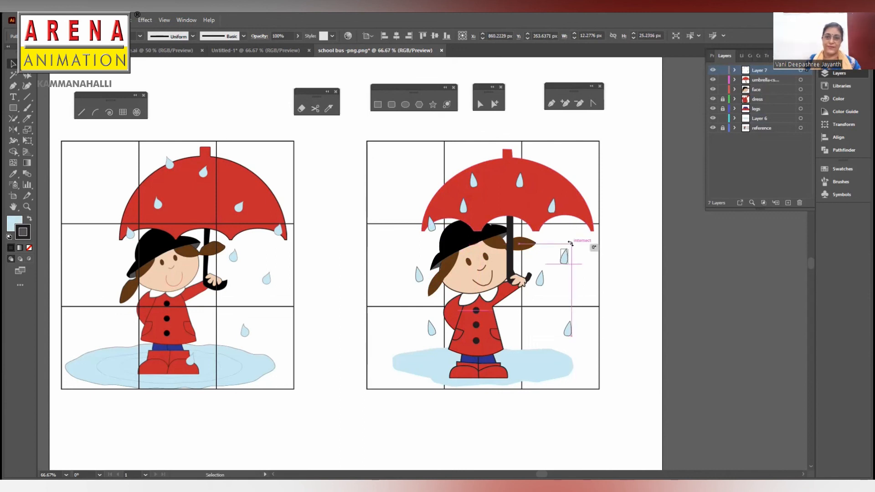
pyautogui.click(539, 278)
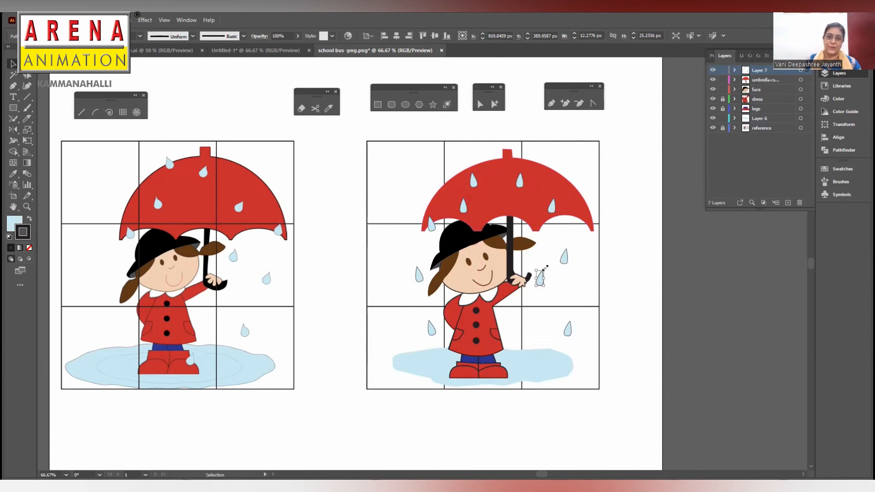
pyautogui.moveTo(545, 265); pyautogui.dragTo(543, 270)
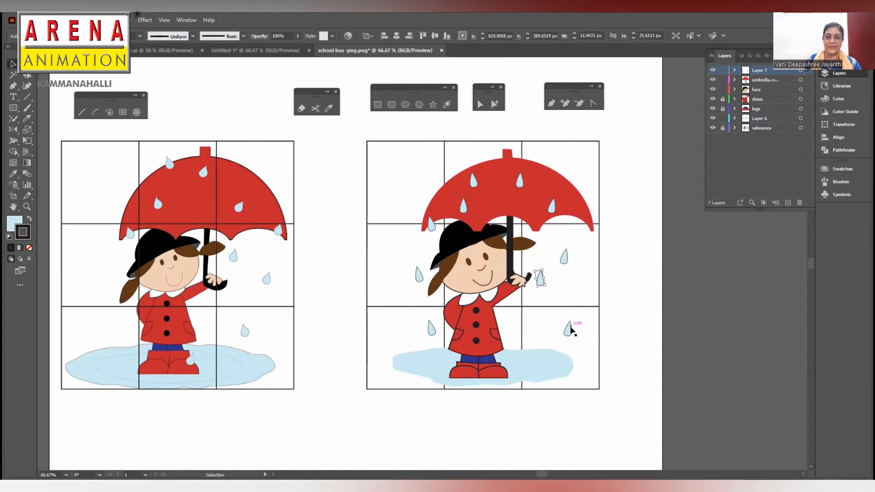
pyautogui.moveTo(575, 317); pyautogui.dragTo(586, 315)
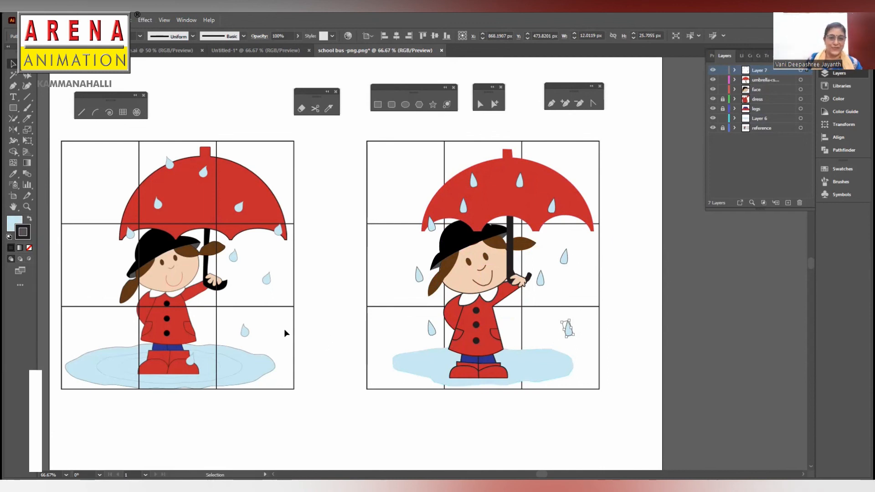
# - Set the fill to none and draw a closed outer ripple outline around the boots on the puddle's layer
pyautogui.click(552, 103)
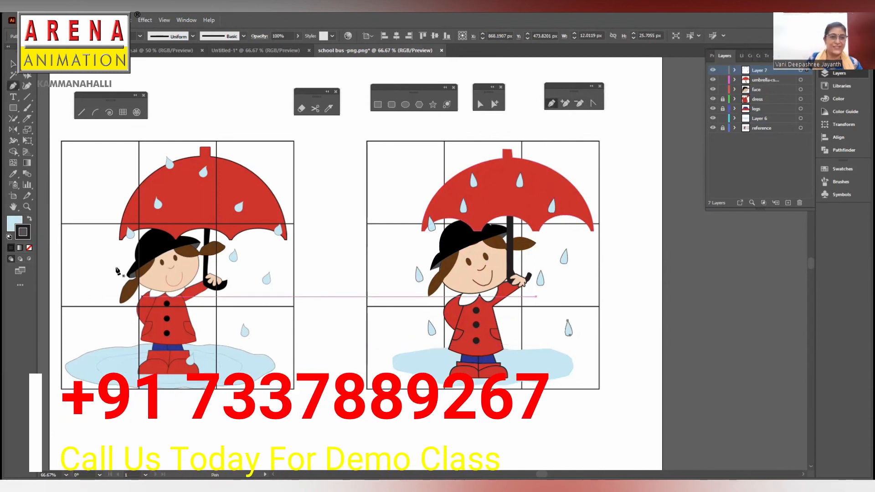
pyautogui.click(14, 223)
pyautogui.click(30, 248)
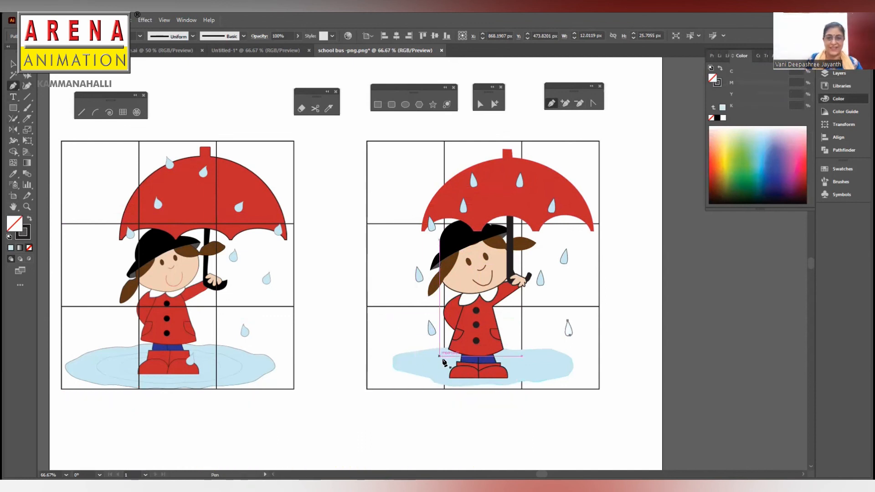
pyautogui.click(834, 75)
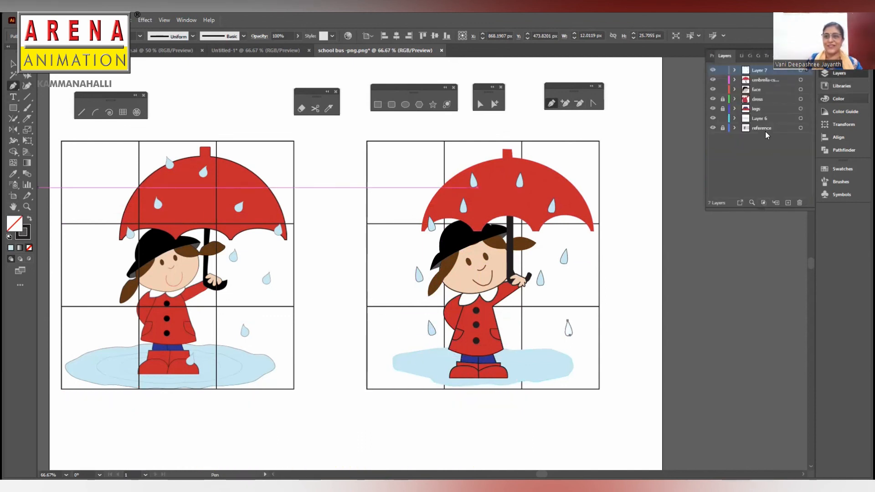
pyautogui.click(771, 117)
pyautogui.moveTo(428, 364); pyautogui.dragTo(526, 358)
pyautogui.moveTo(540, 360)
pyautogui.mouseDown()
pyautogui.moveTo(531, 371)
pyautogui.moveTo(506, 369)
pyautogui.mouseUp()
pyautogui.click(428, 363)
# - Draw a smaller inner ripple outline around the boots inside the first one, and deselect it
pyautogui.moveTo(444, 364); pyautogui.dragTo(451, 358)
pyautogui.click(520, 363)
pyautogui.click(13, 63)
pyautogui.click(482, 438)
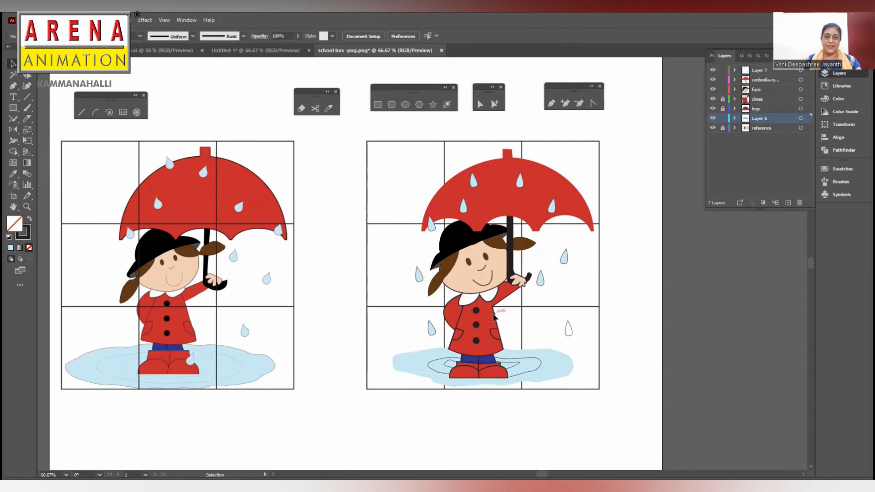
# - On the reference layer, delete the grid around the redrawn picture and the grid over the original picture
pyautogui.hotkey('ctrl', '-')
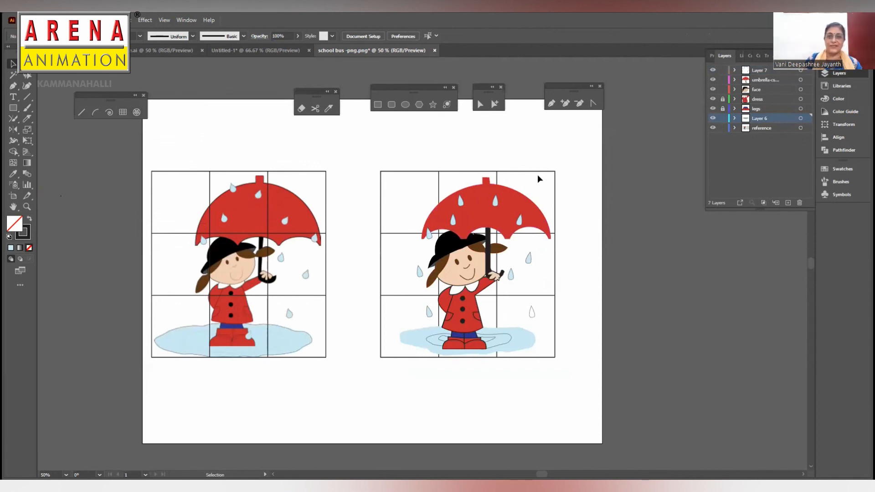
pyautogui.click(757, 129)
pyautogui.click(327, 172)
pyautogui.click(540, 171)
pyautogui.press('Delete')
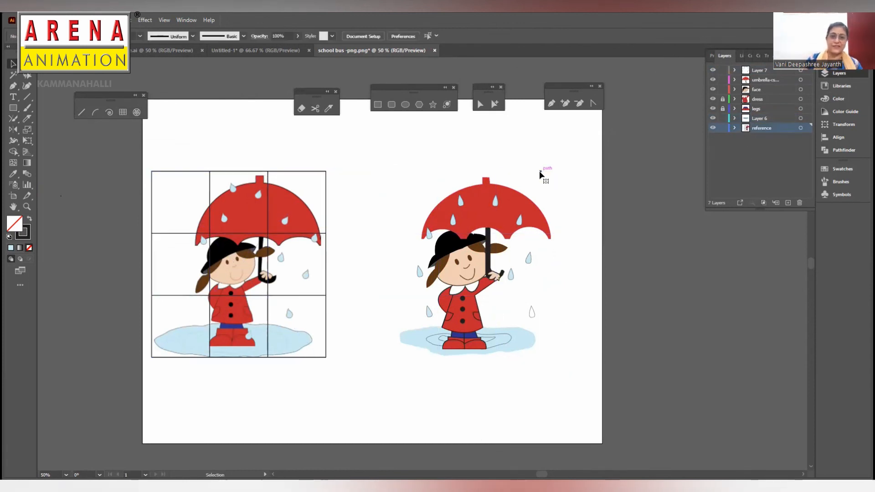
pyautogui.click(310, 172)
pyautogui.press('Delete')
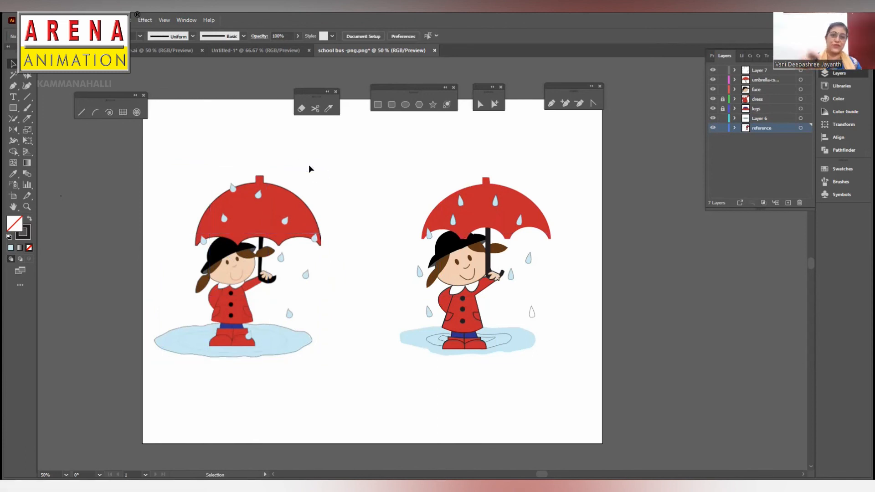